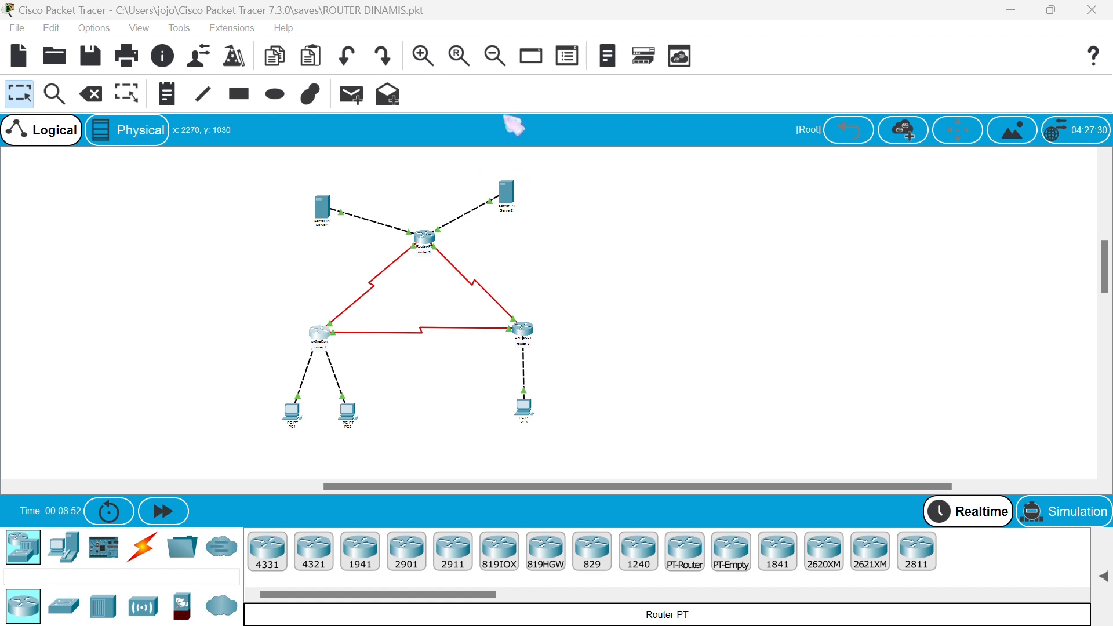
Open router 1's configuration and check its static routes and RIP network list.
click(424, 55)
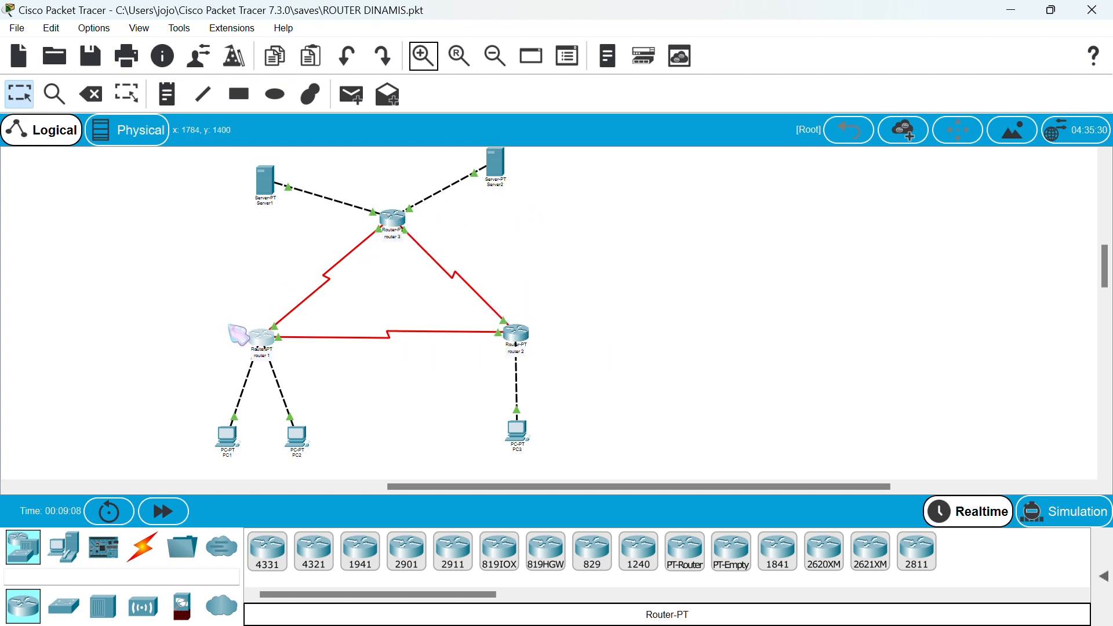
click(262, 353)
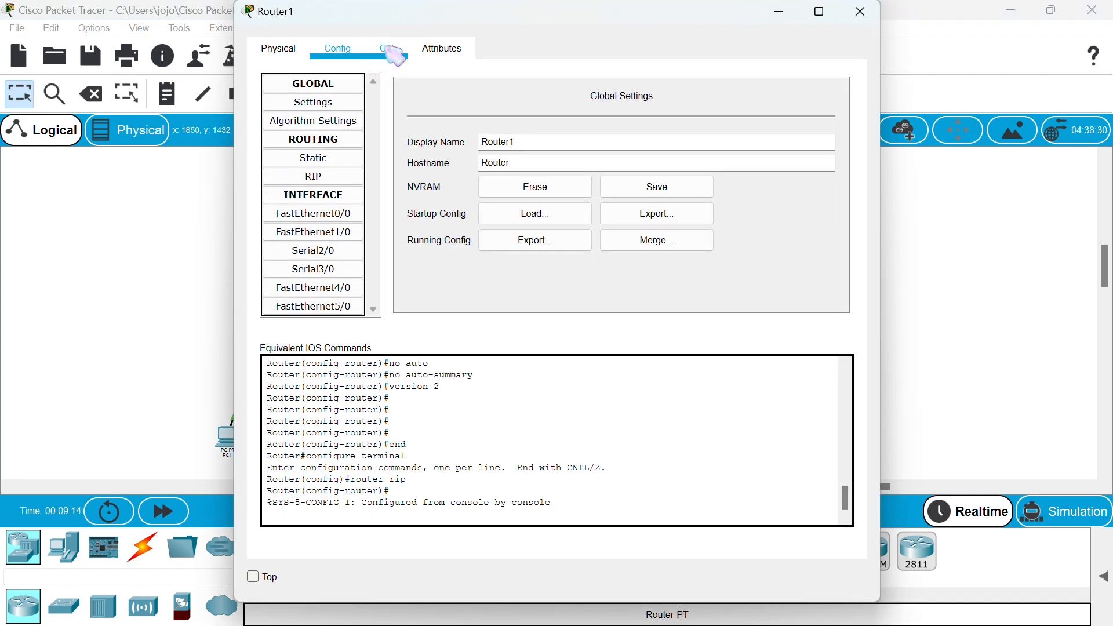
click(321, 159)
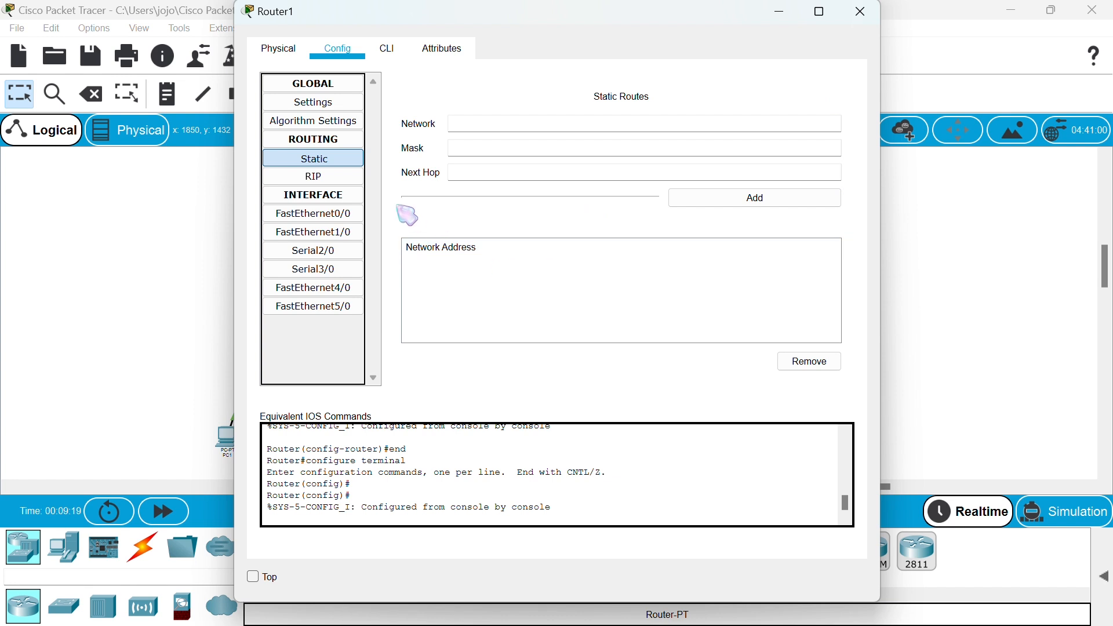
click(313, 176)
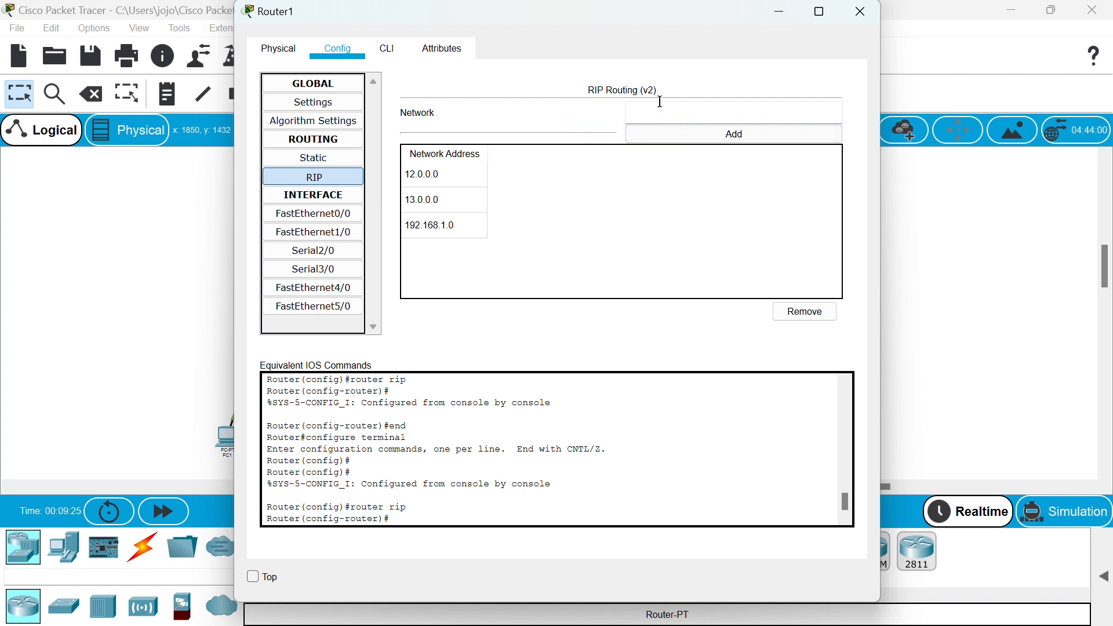
Set RIP to version 2 and disable automatic summarization with "no auto-summary" in router 1's command line.
click(385, 51)
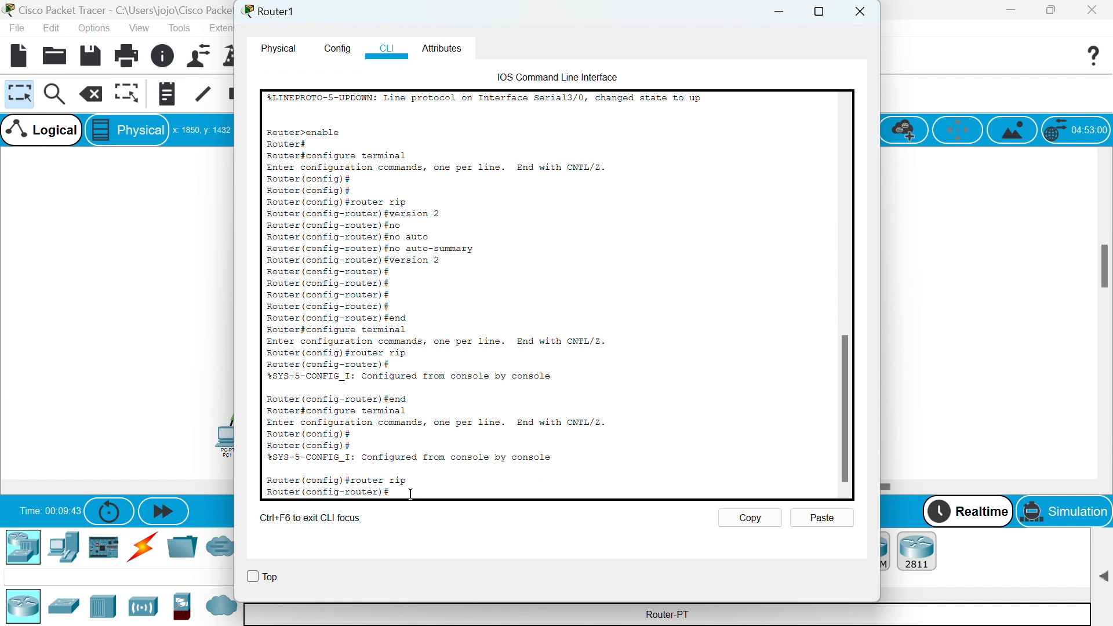
text(version 2)
key(Return)
text(no auto)
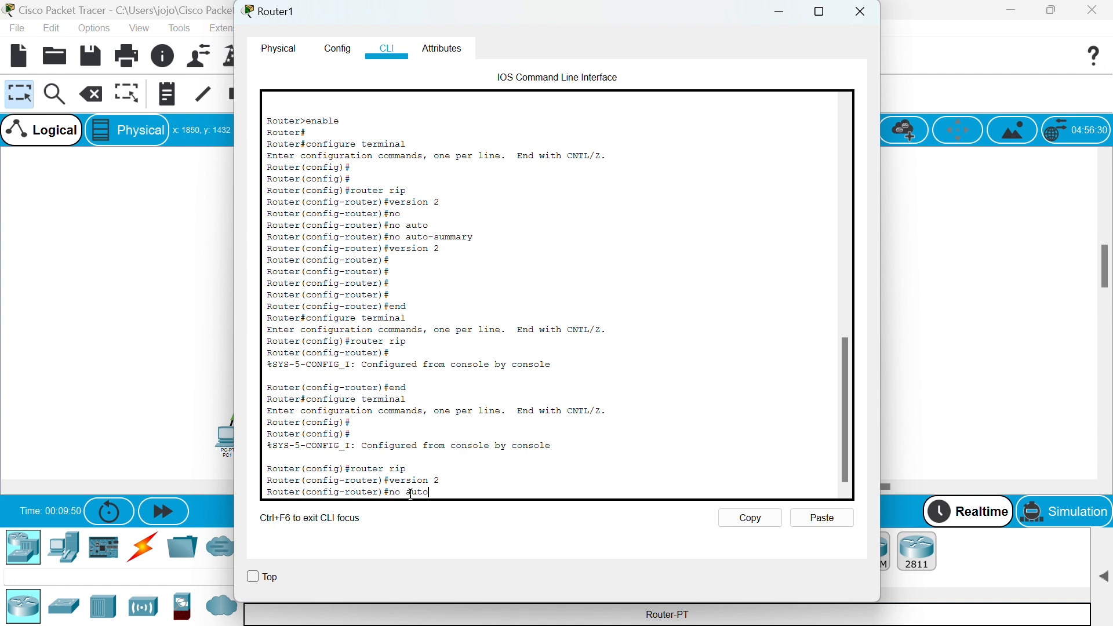
key(Tab)
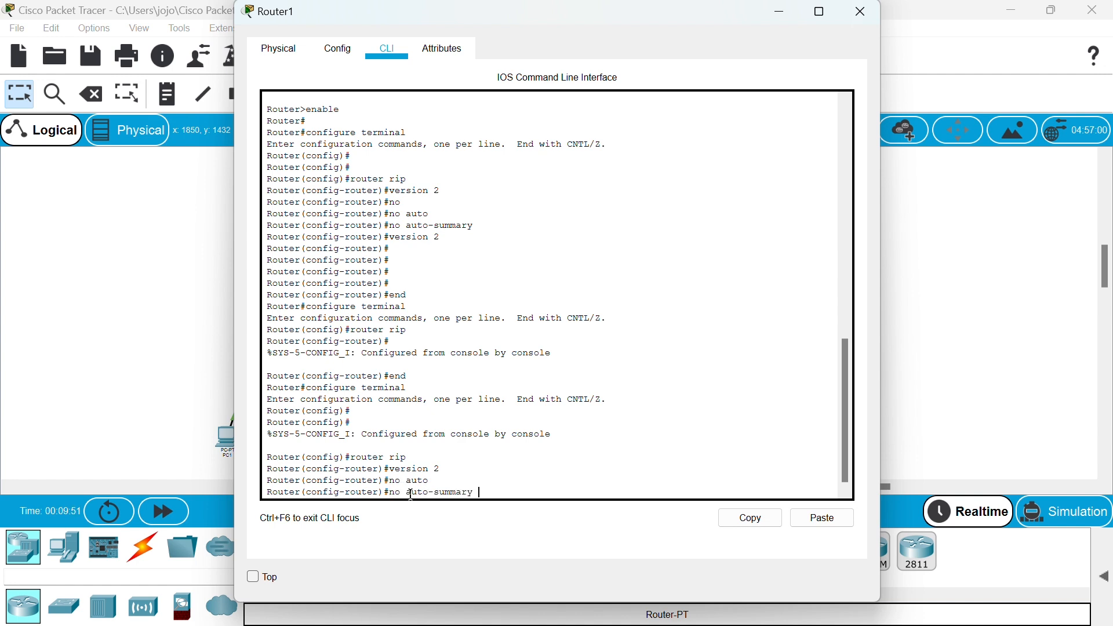
key(Return)
text(s)
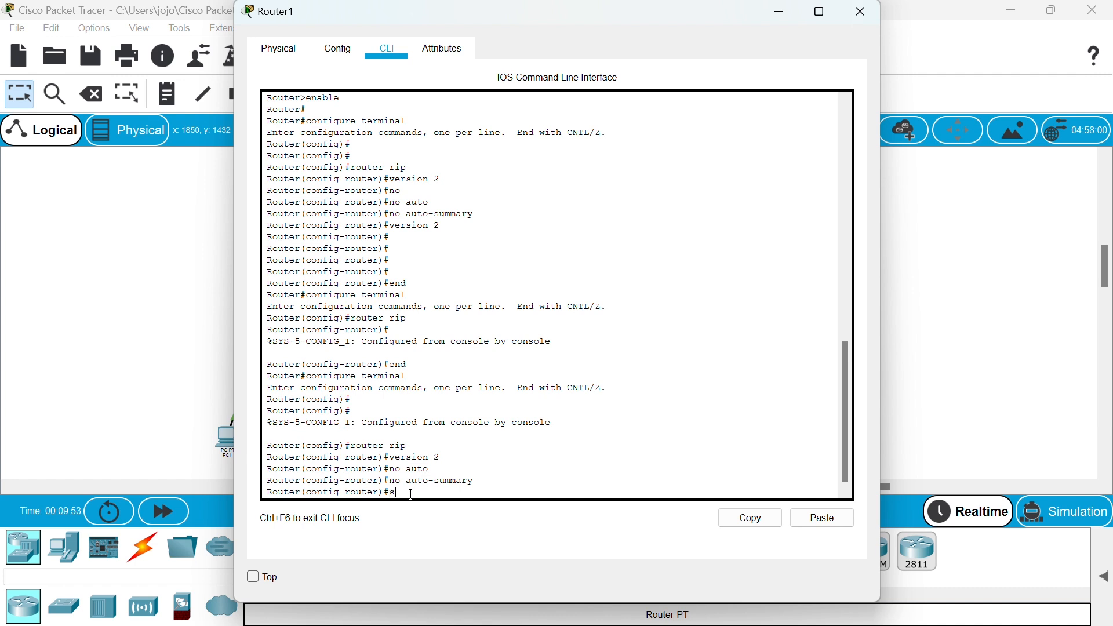
key(BackSpace)
click(861, 12)
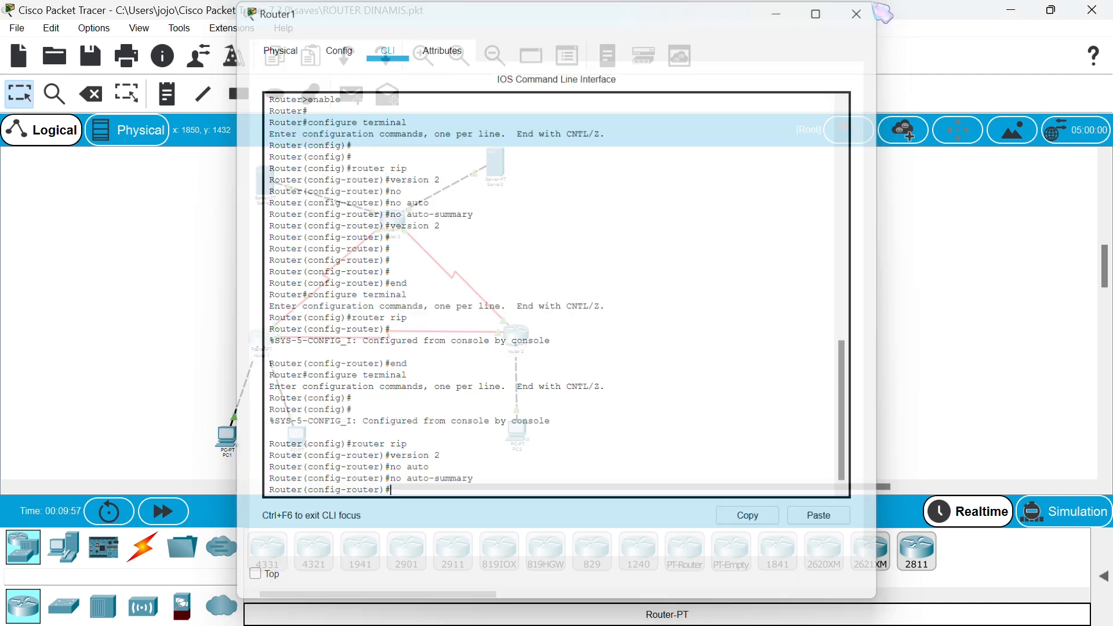
Reopen router 1 and review the networks listed in its RIP routing configuration.
click(268, 337)
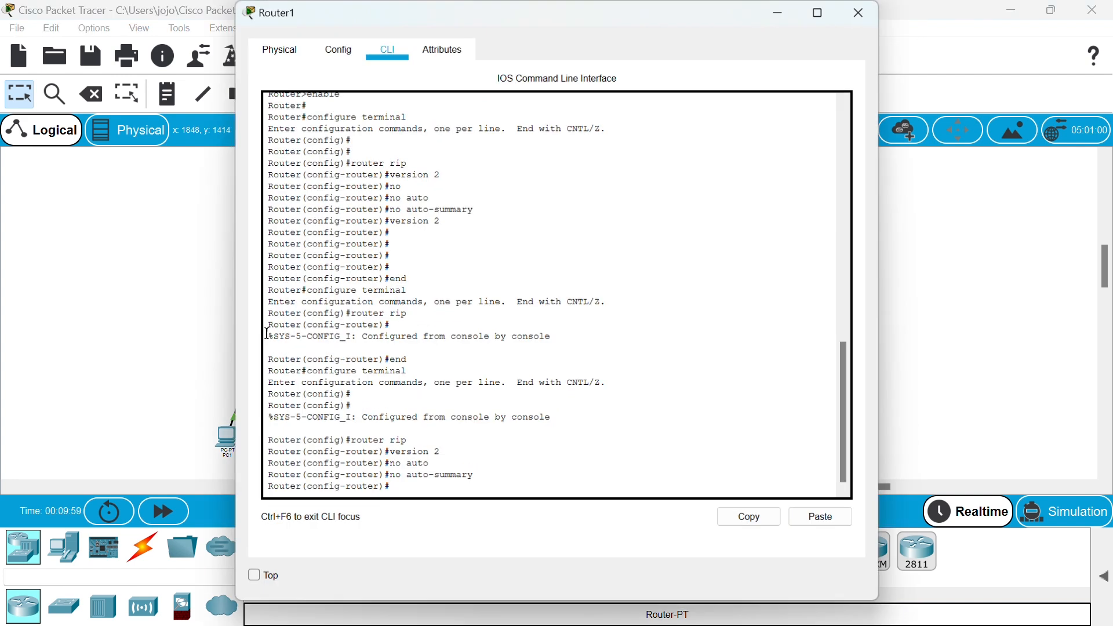
click(338, 49)
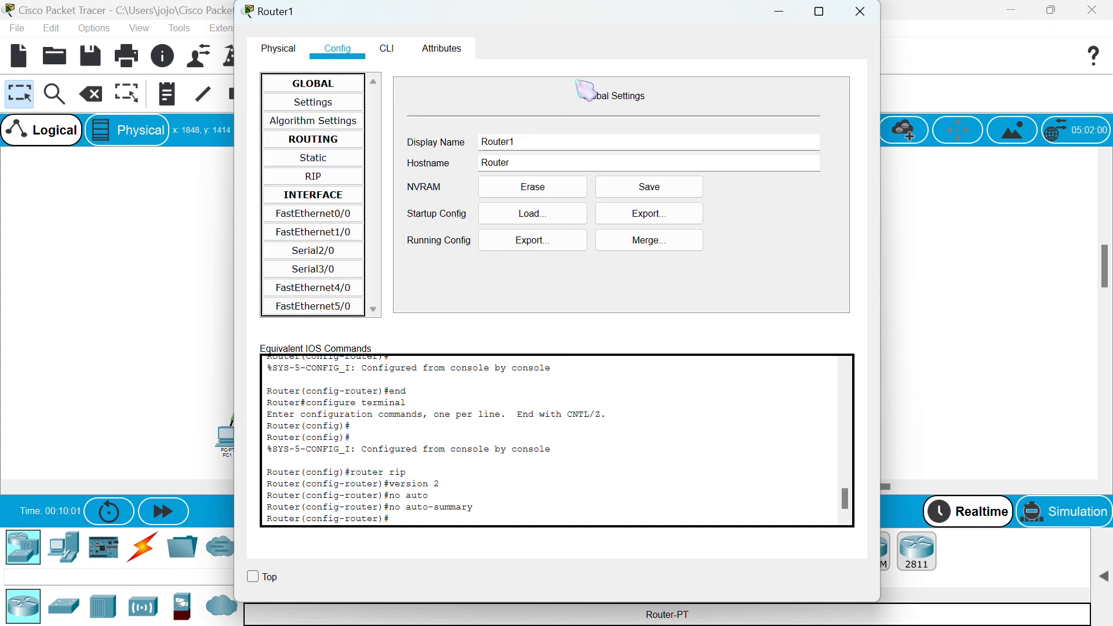
click(335, 175)
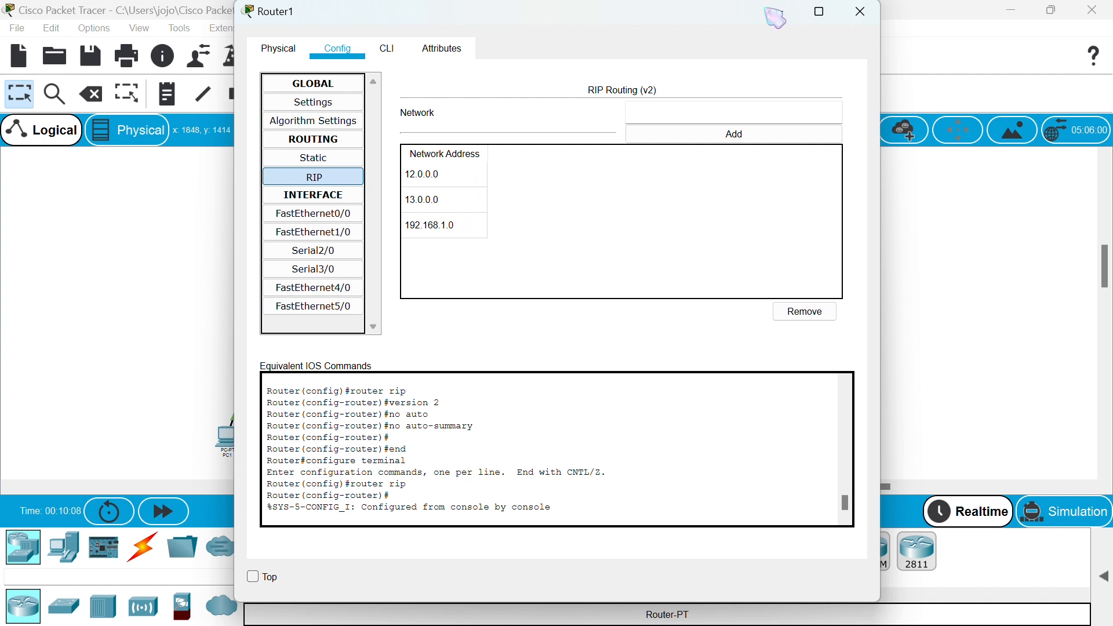
click(852, 12)
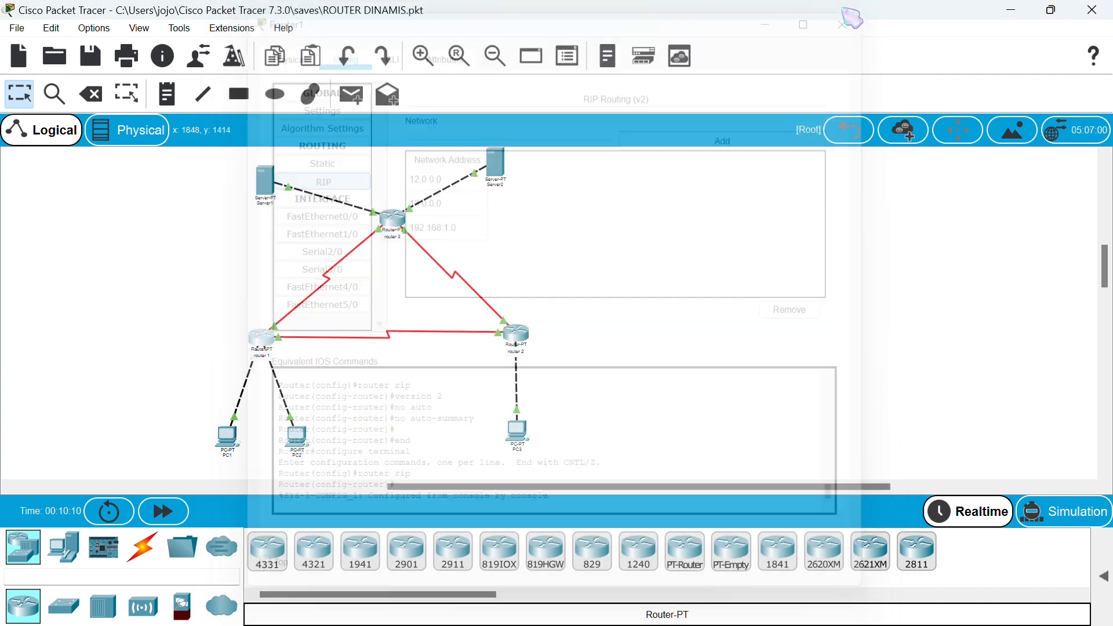
Review the networks listed in router 2's RIP routing configuration.
click(518, 342)
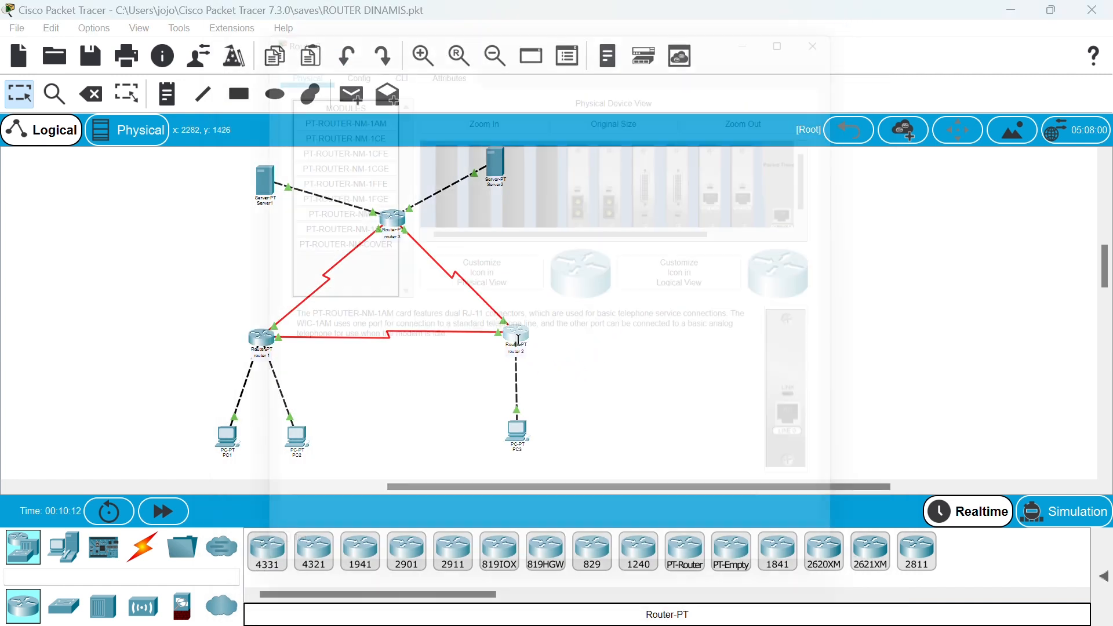
click(341, 48)
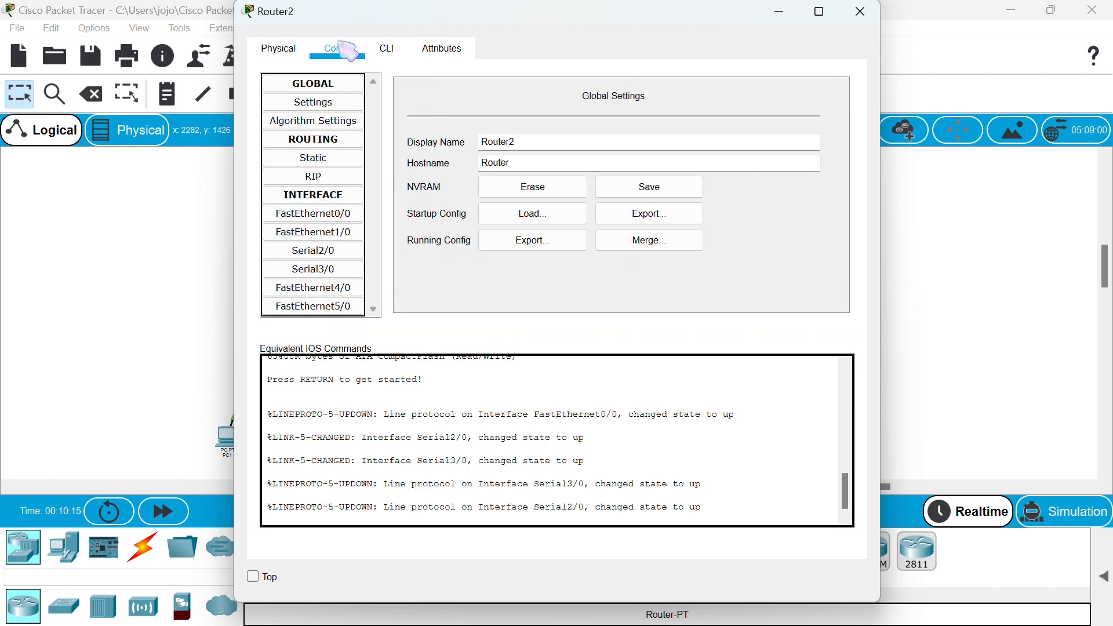
click(336, 177)
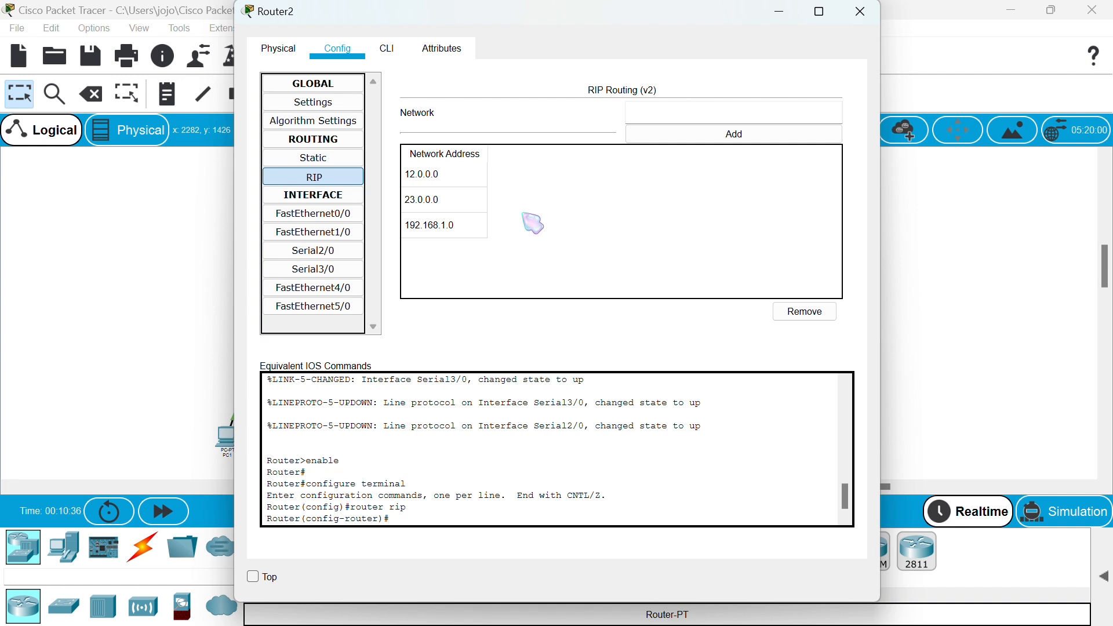
click(860, 12)
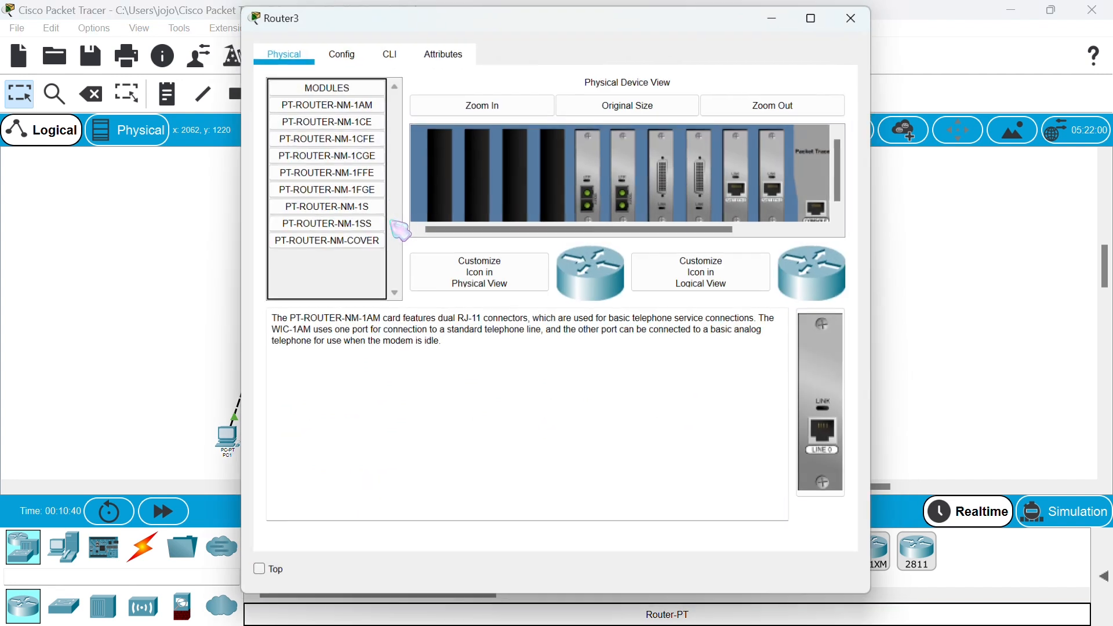
Review the networks listed in router 3's RIP routing configuration.
click(392, 220)
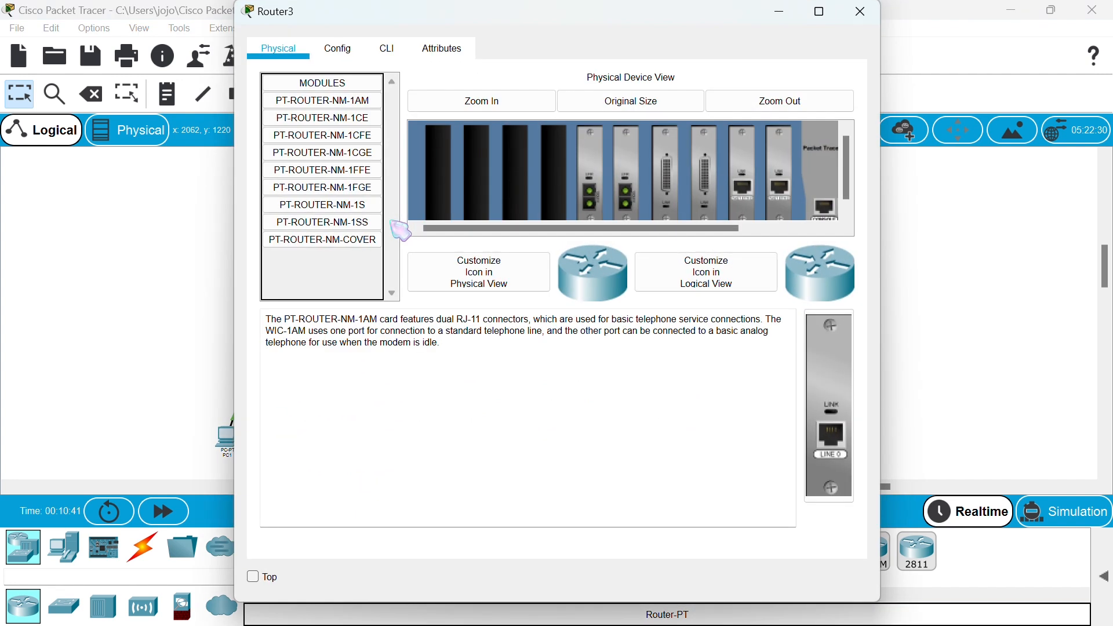
click(351, 49)
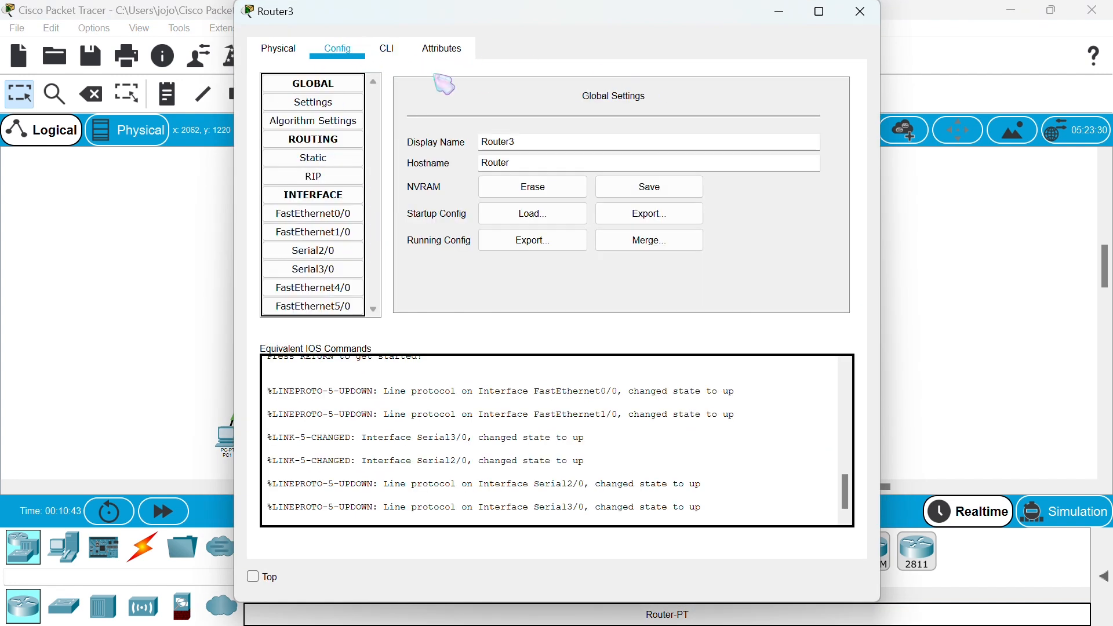
click(322, 176)
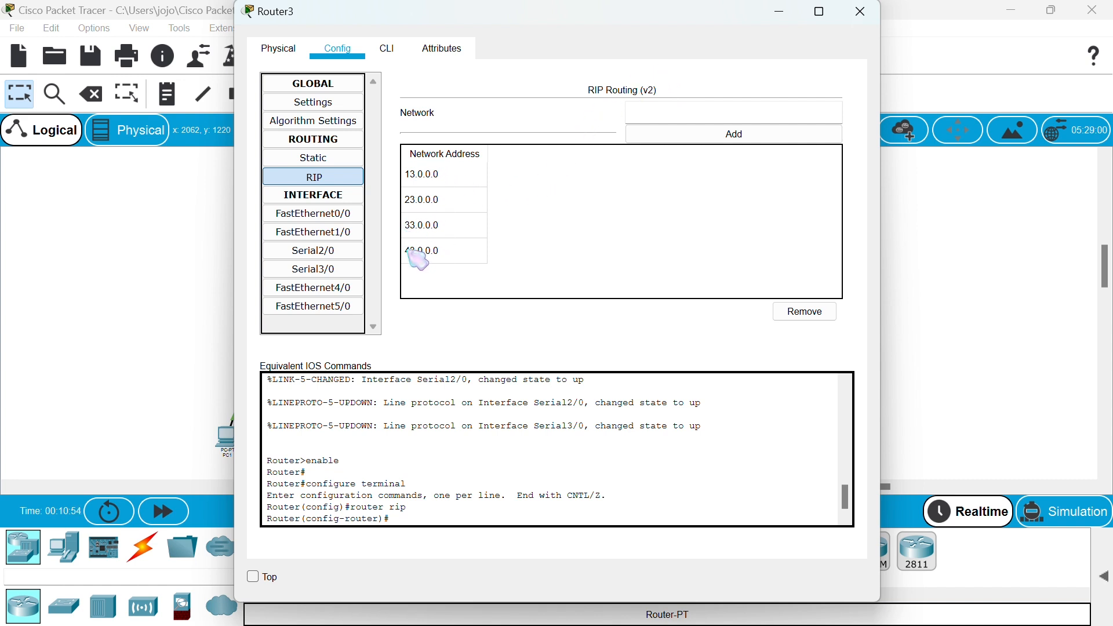
click(860, 11)
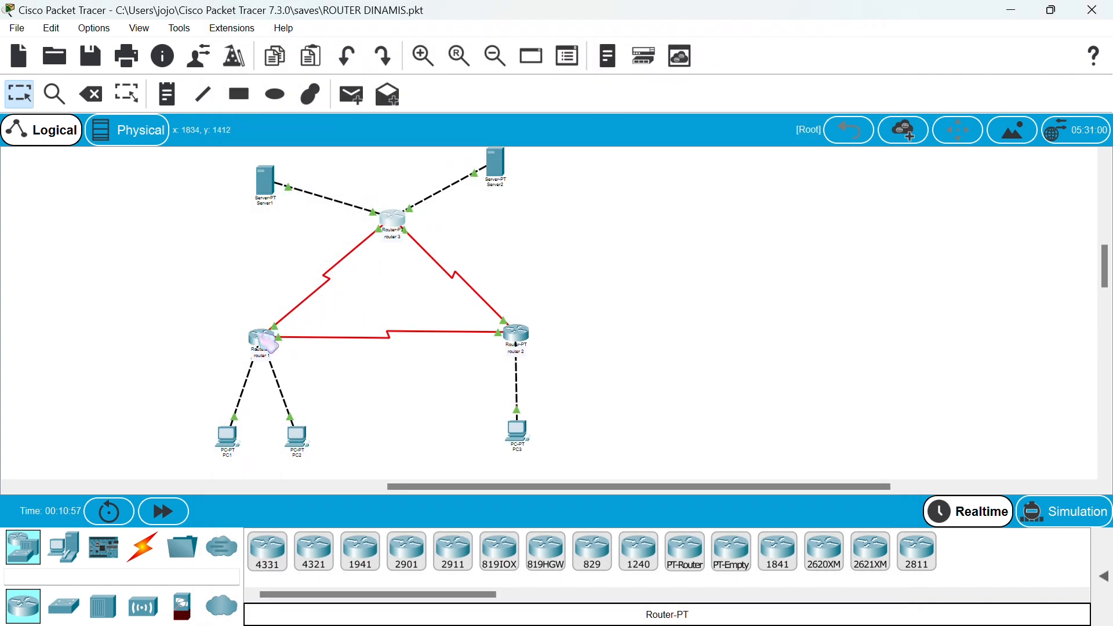
Save router 1's running configuration to NVRAM and recheck its RIP network list.
click(268, 342)
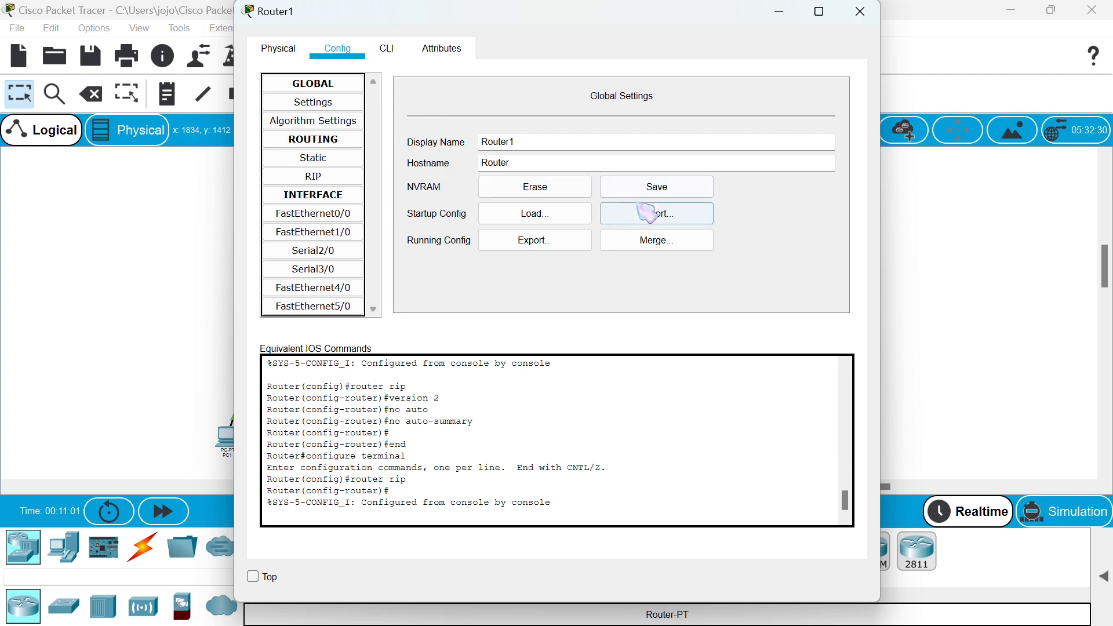
click(660, 194)
click(661, 194)
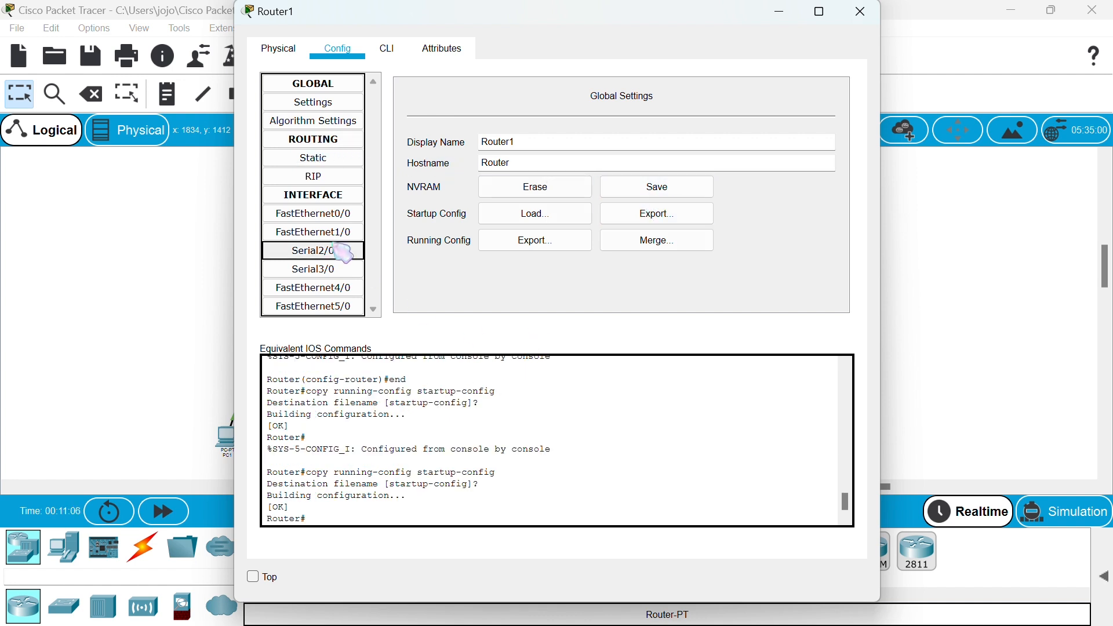
click(318, 177)
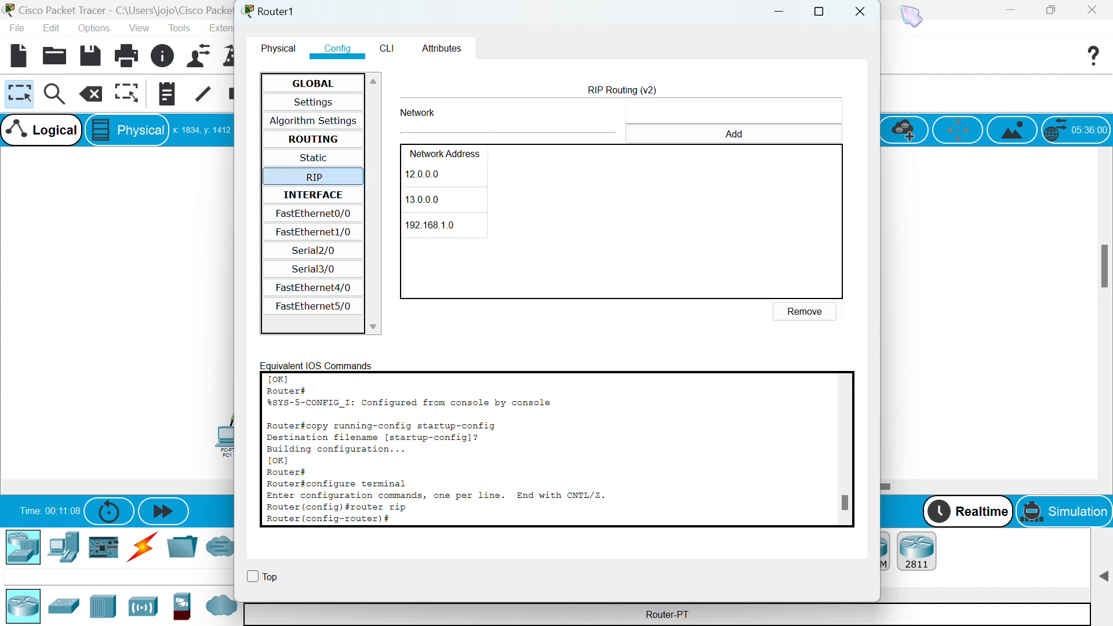
click(860, 13)
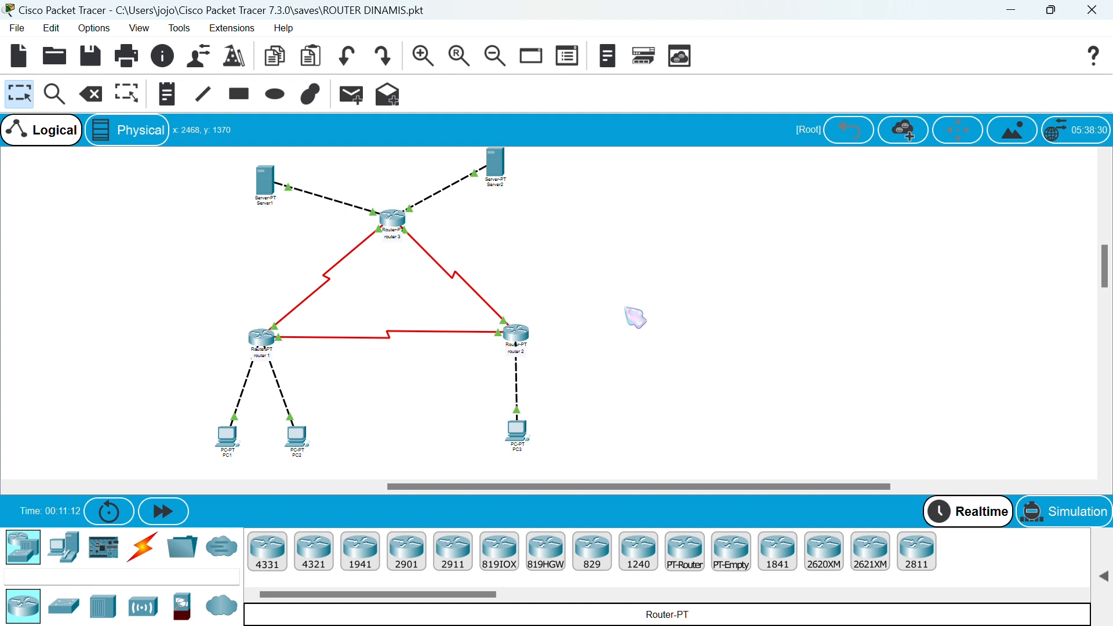
Switch to simulation mode and place the simulation panel as a floating window beside the topology.
click(1041, 519)
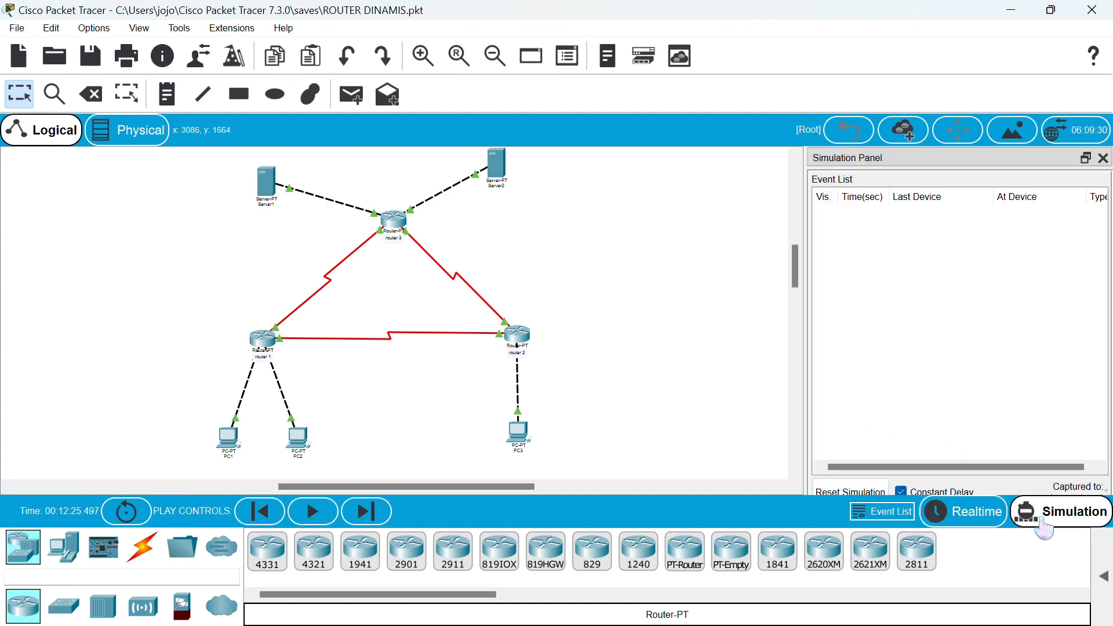
click(1086, 156)
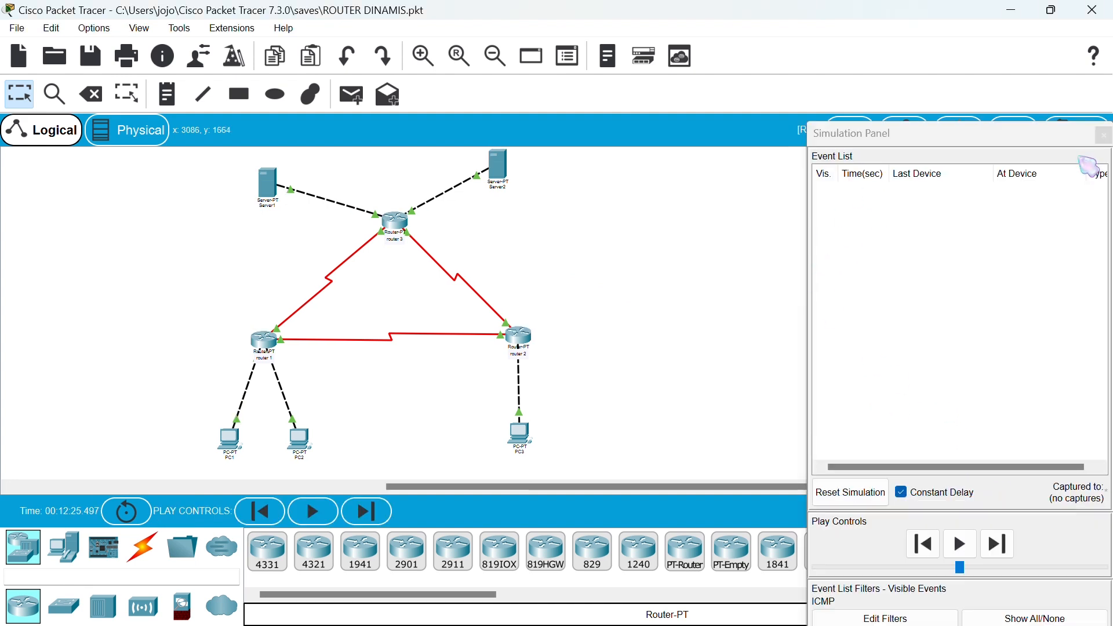
drag(1011, 138, 889, 90)
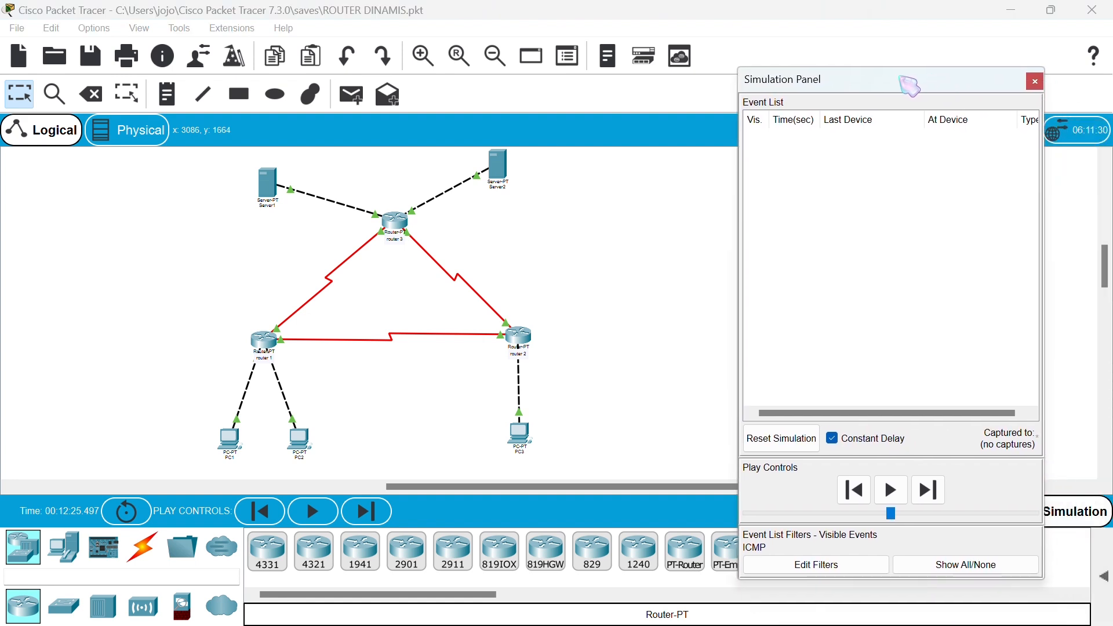
Add a simple PDU from PC1 to PC2.
click(354, 95)
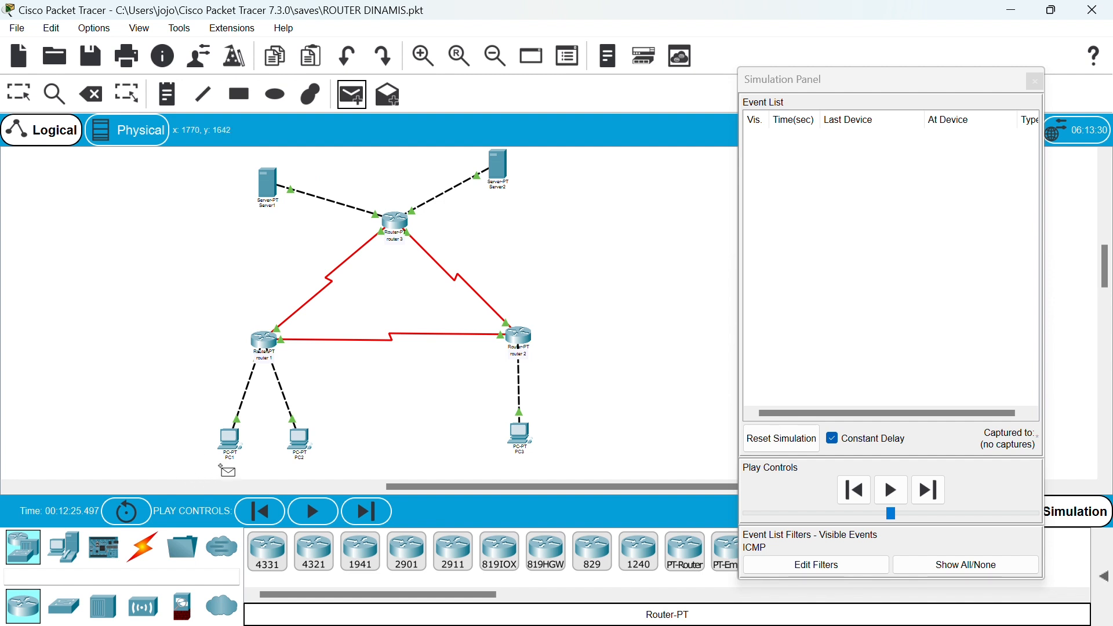
click(236, 445)
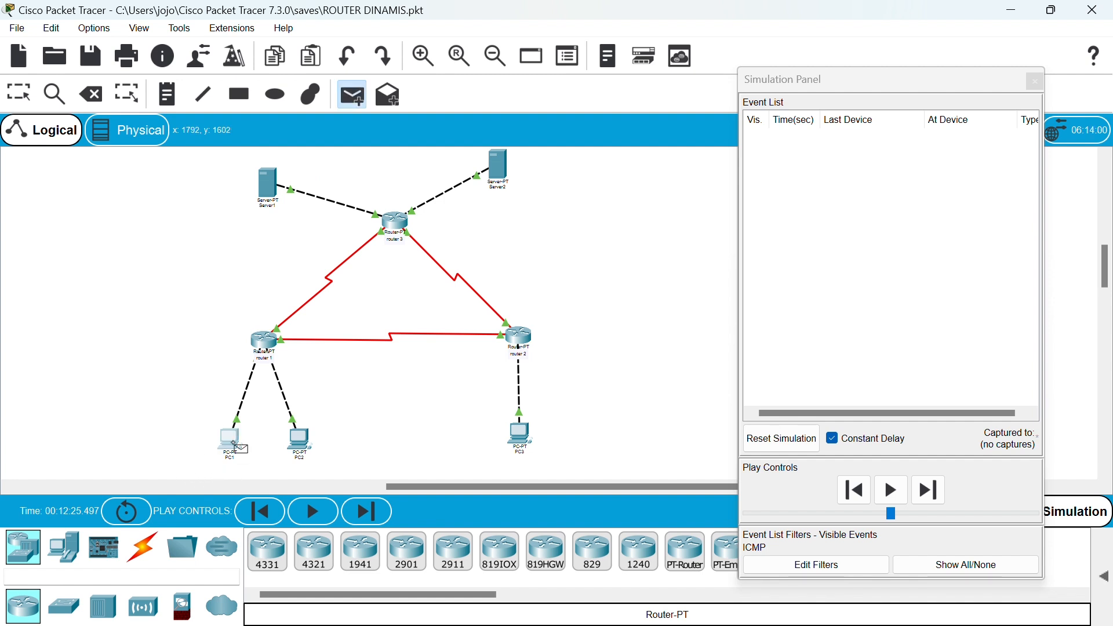
click(303, 445)
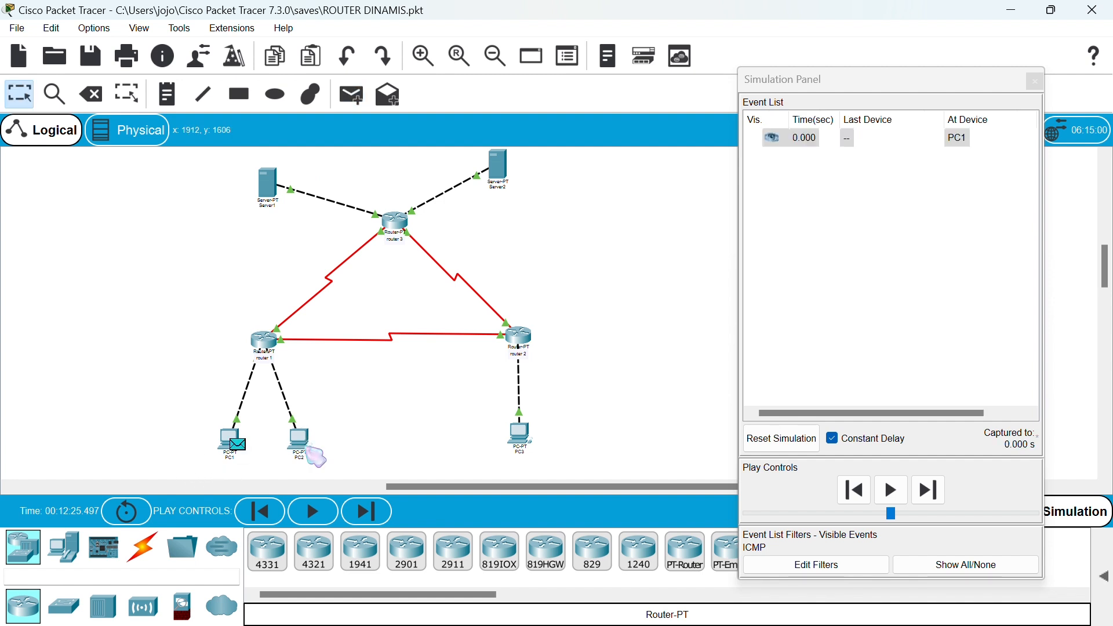
Advance the PC1-to-PC2 PDU simulation manually by two events.
click(427, 55)
click(419, 49)
scroll(249, 317, left, 5)
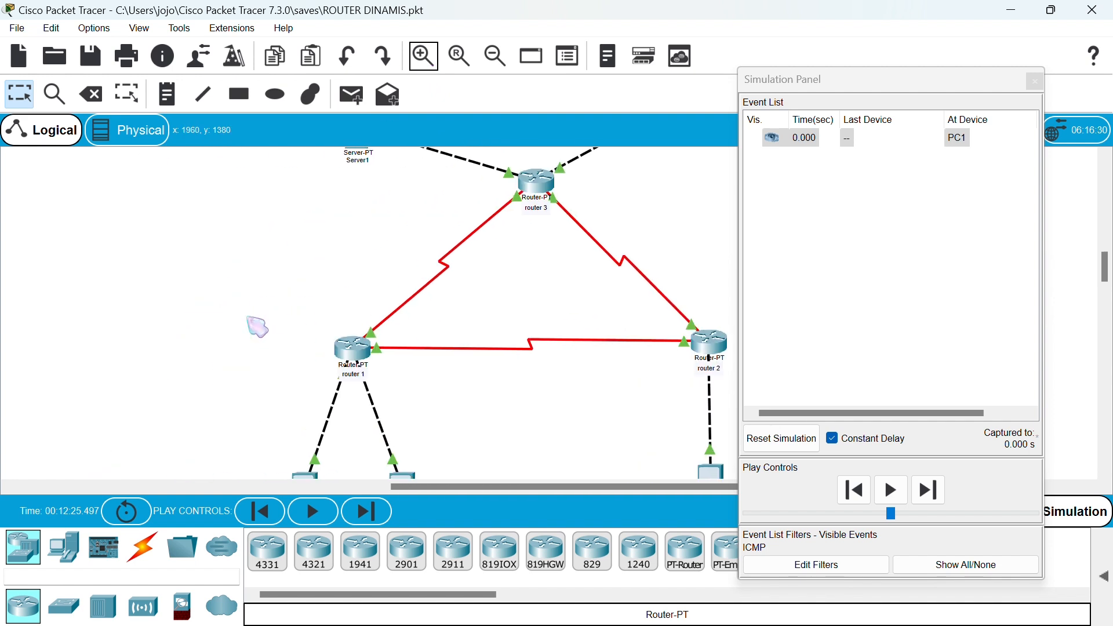
scroll(250, 317, down, 2)
scroll(355, 315, right, 2)
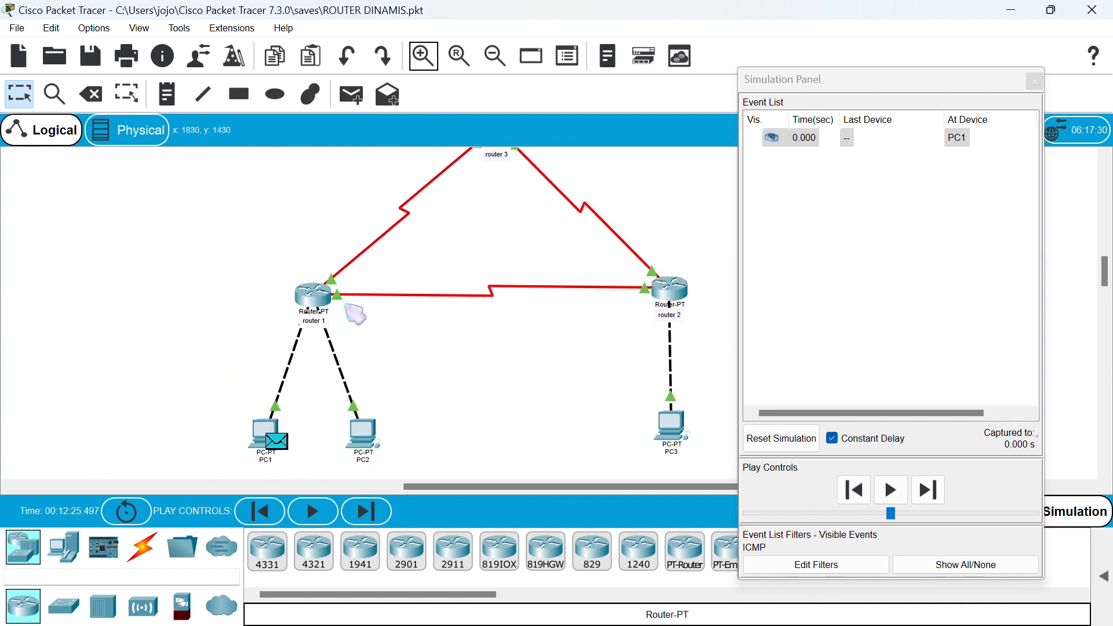
scroll(355, 315, down, 1)
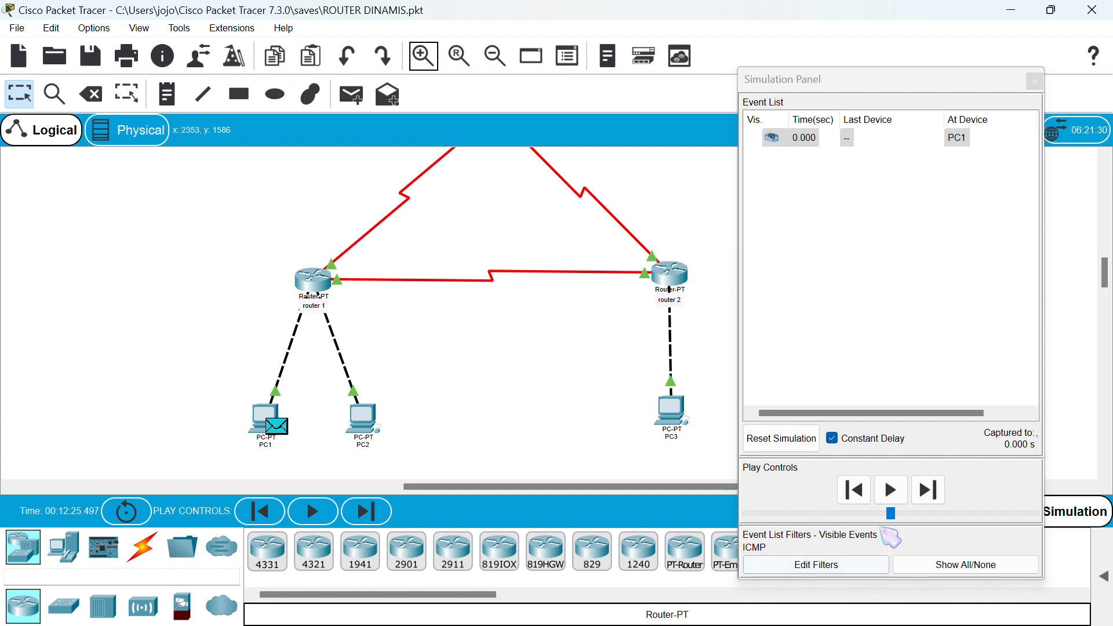
click(928, 491)
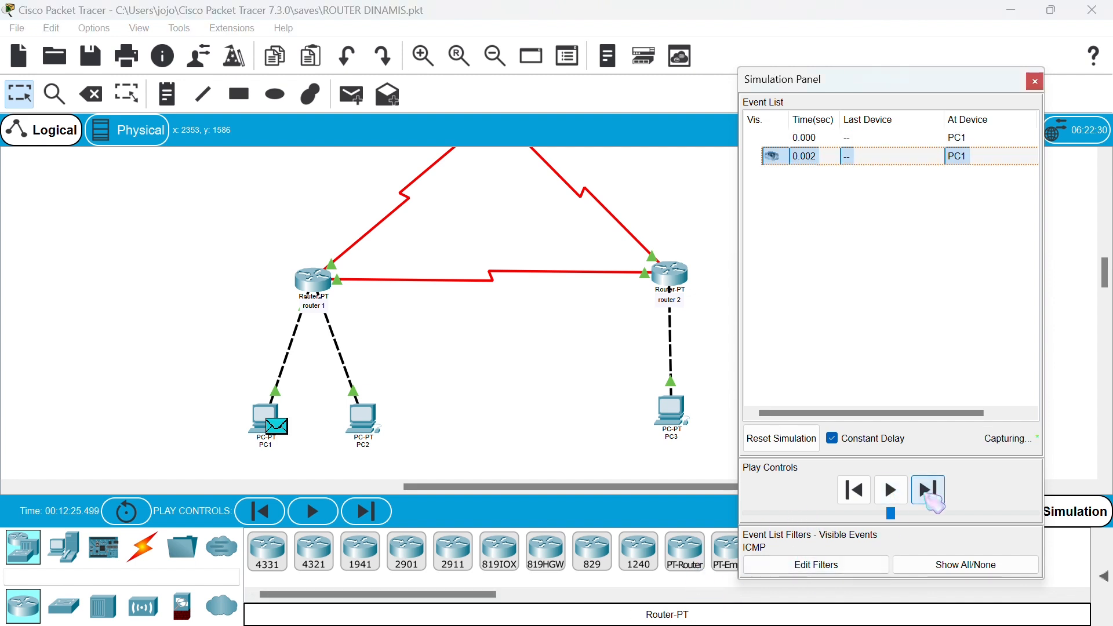
click(929, 491)
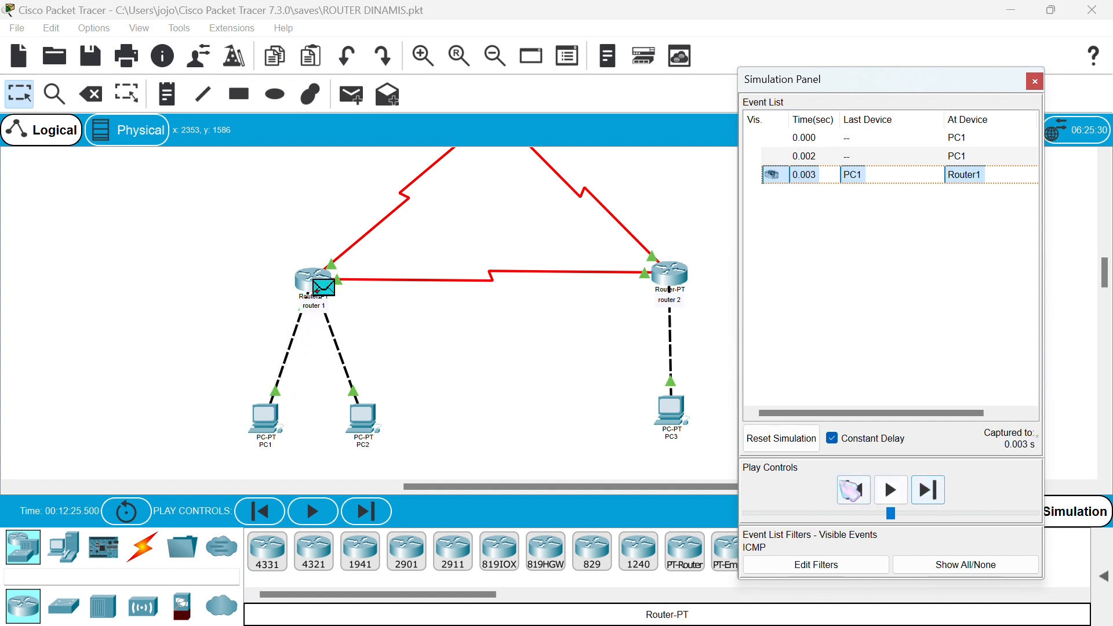
Reset the PC1-to-PC2 simulation, play it automatically, and reveal the PDU list to check its status.
click(789, 444)
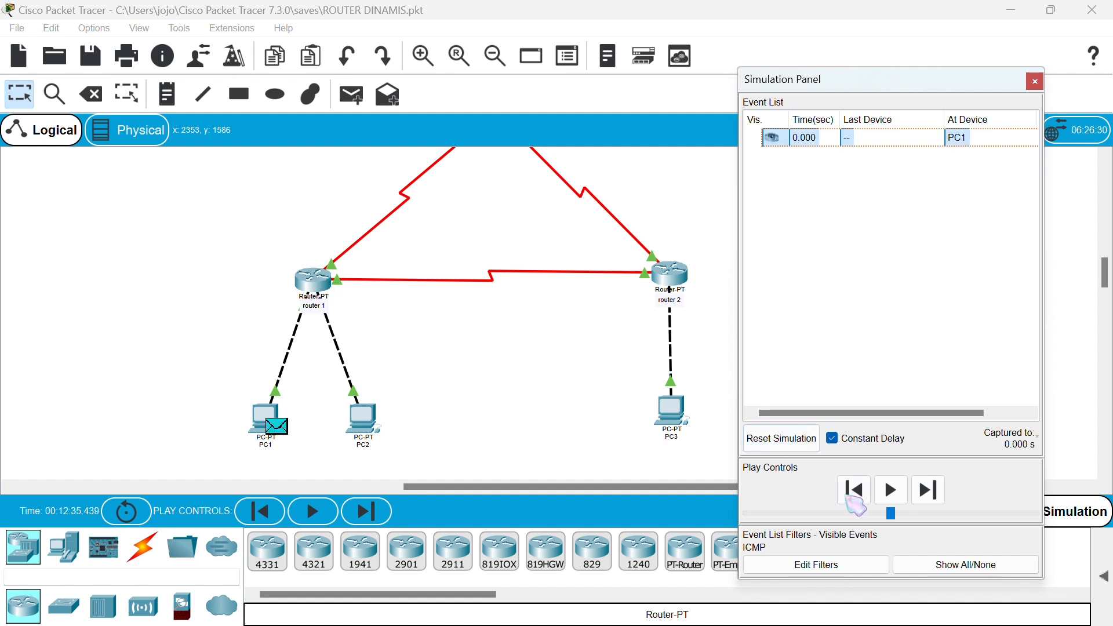
click(891, 492)
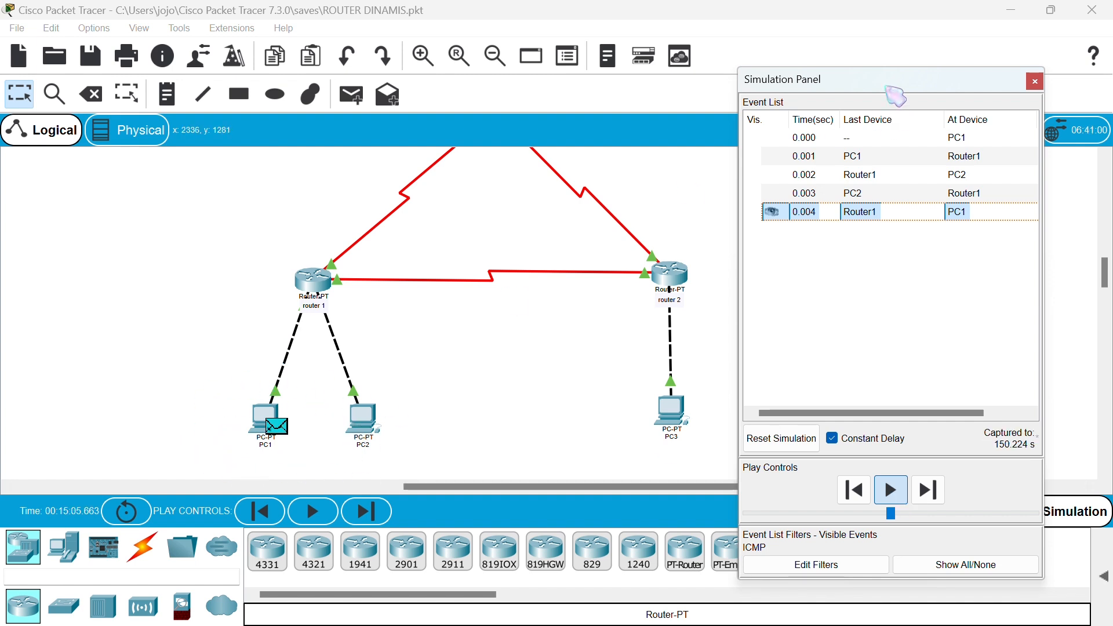
drag(896, 80, 938, 37)
click(1104, 575)
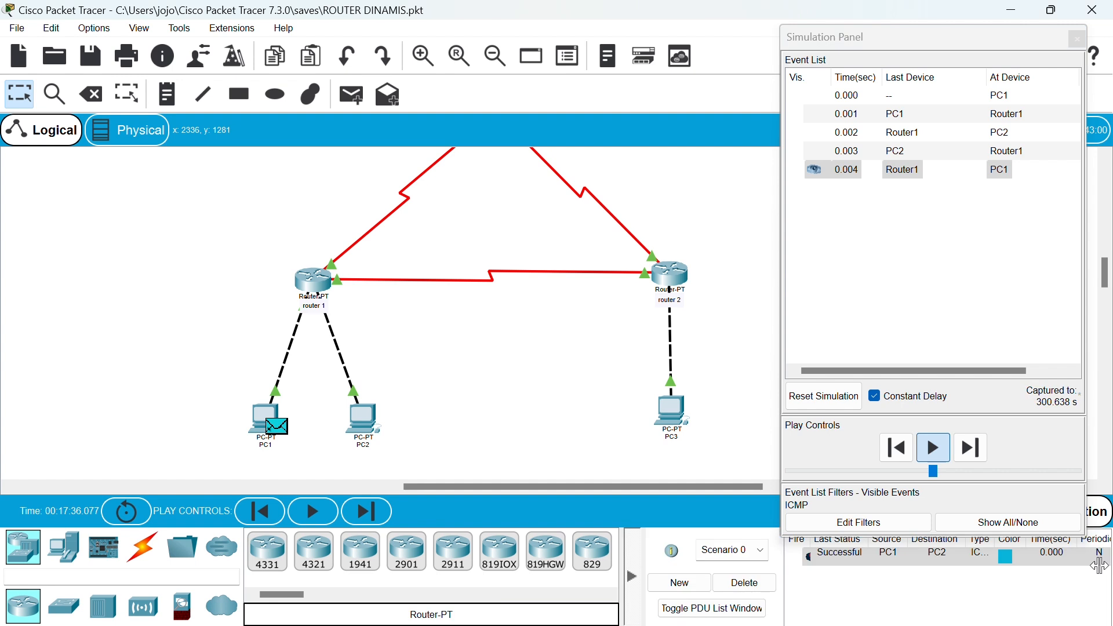
Create a new scenario and add a simple PDU from PC1 to PC3.
click(694, 587)
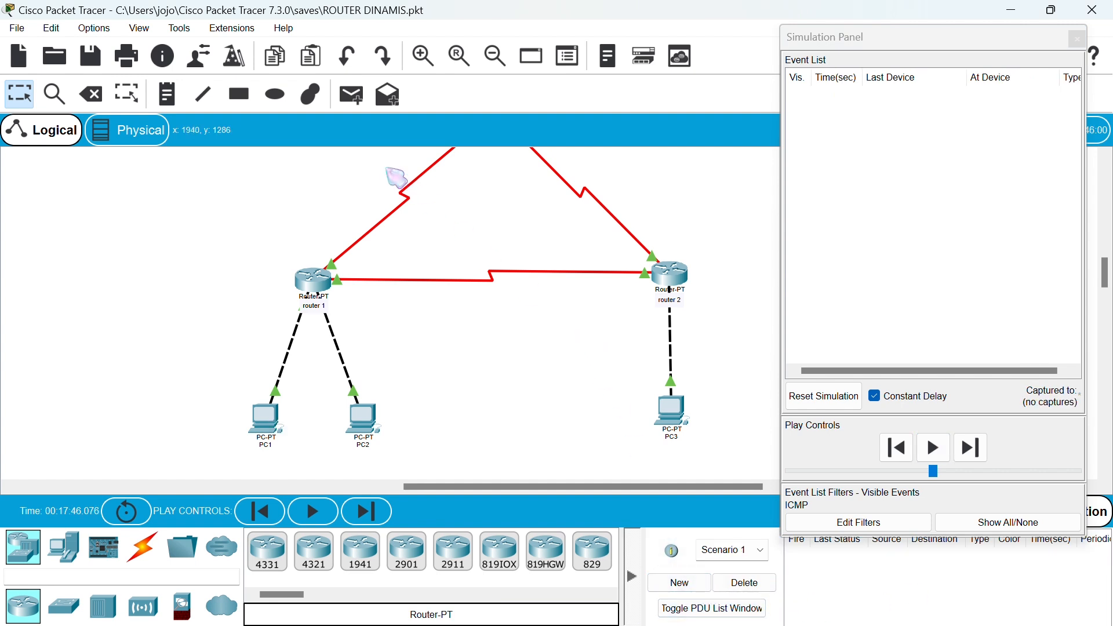
click(353, 103)
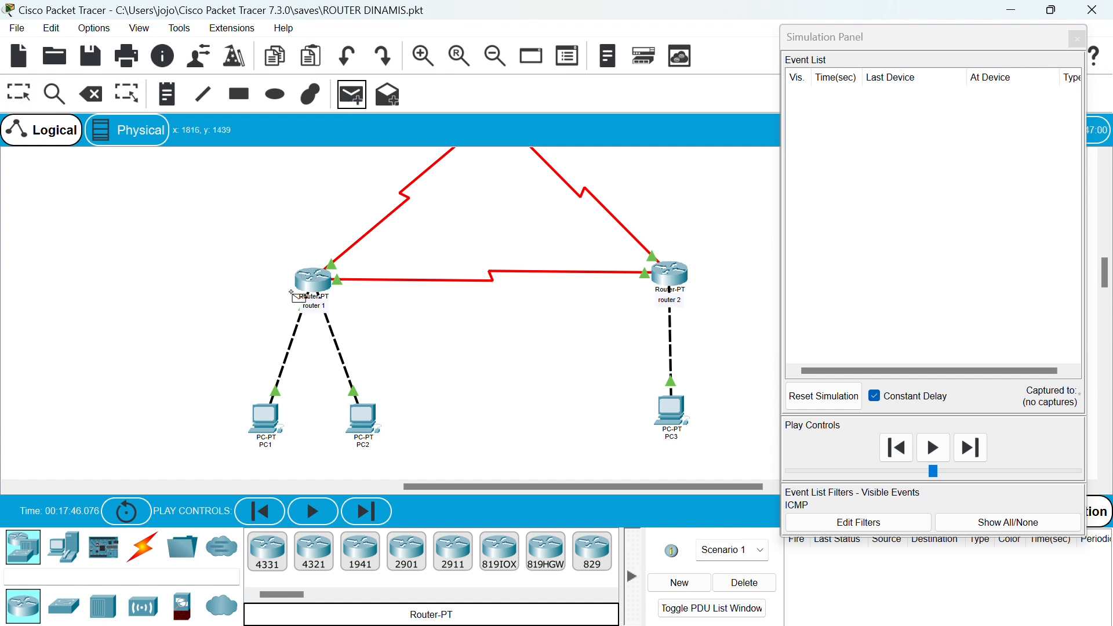
click(272, 427)
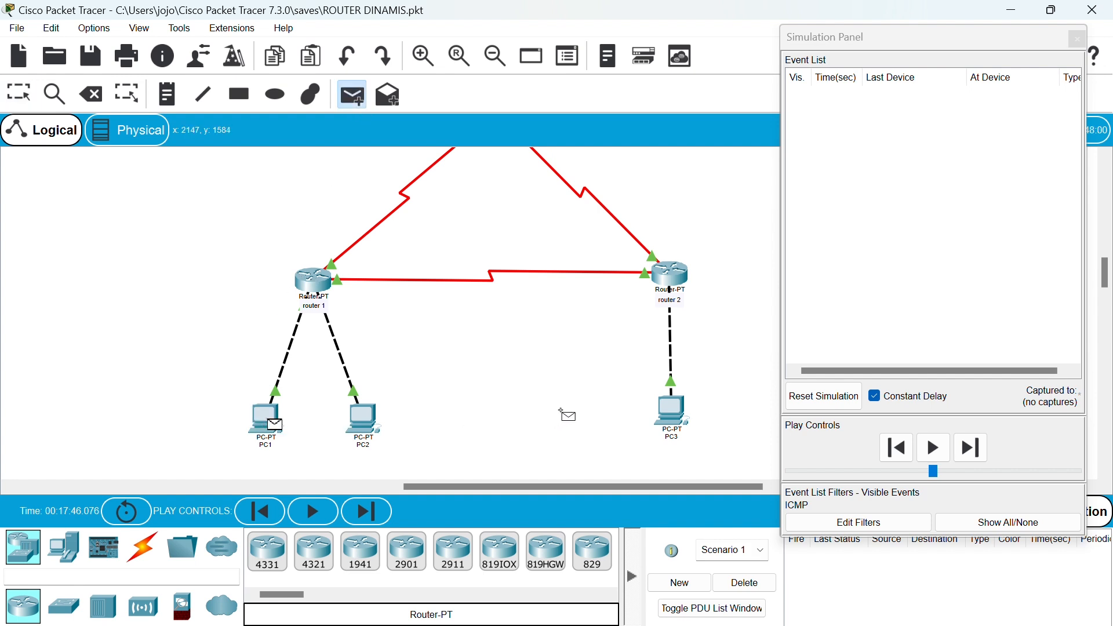
click(670, 409)
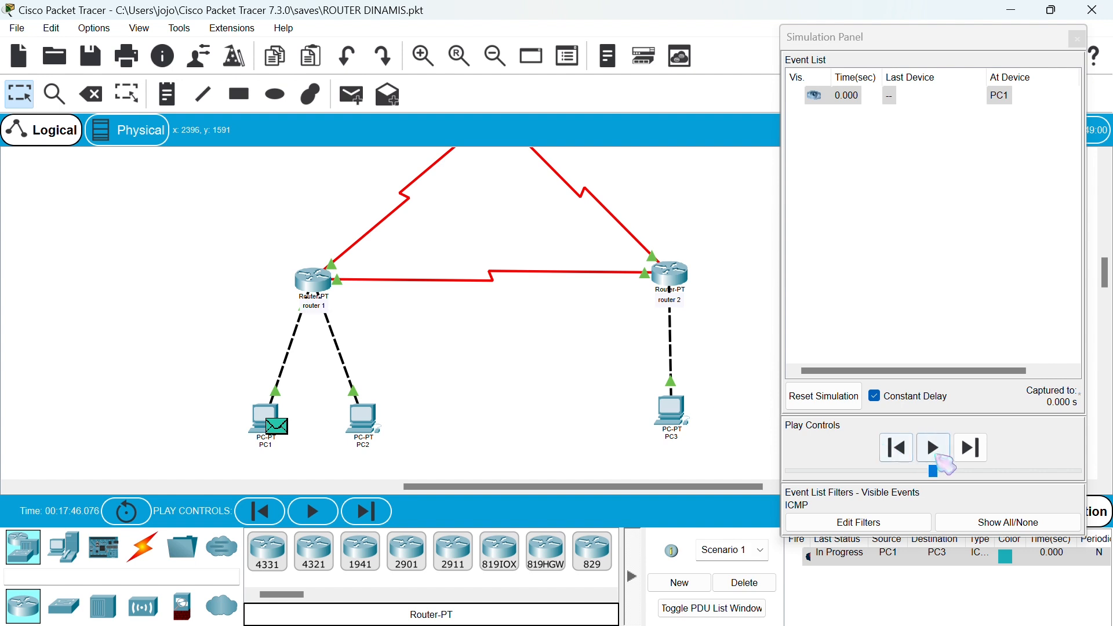
Play the PC1-to-PC3 simulation, reset it, and replay it until the reply returns to PC1.
click(933, 448)
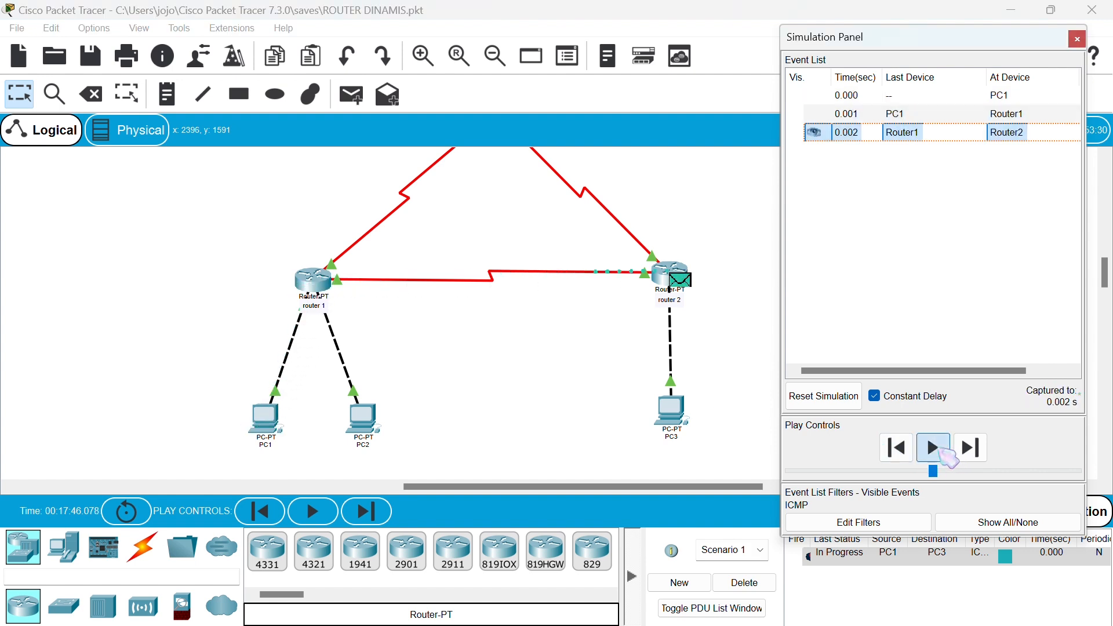
click(823, 396)
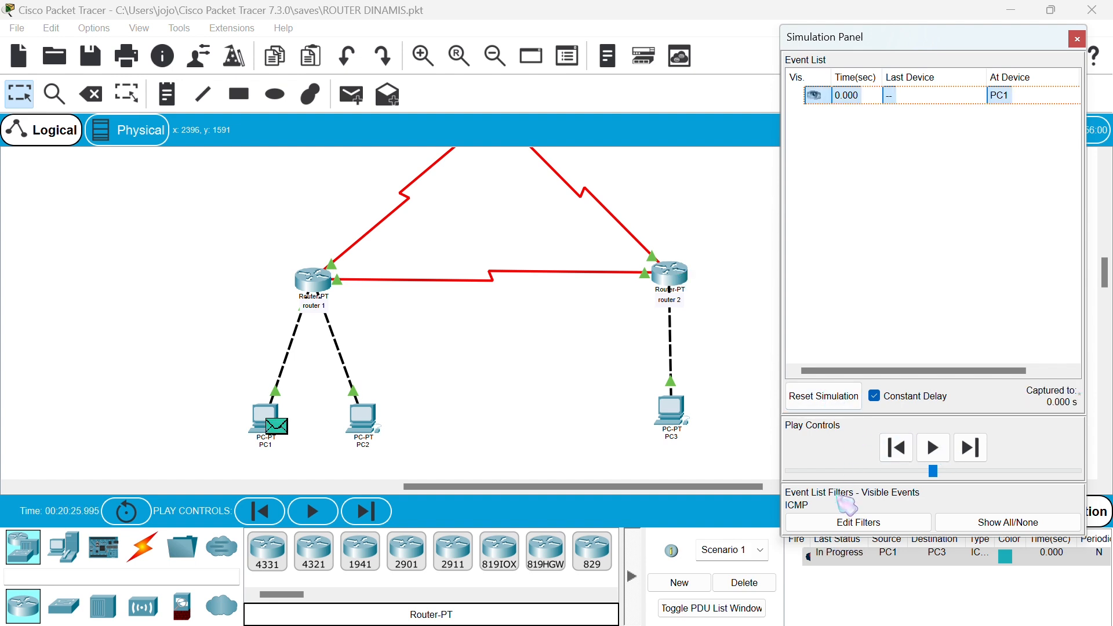
click(938, 452)
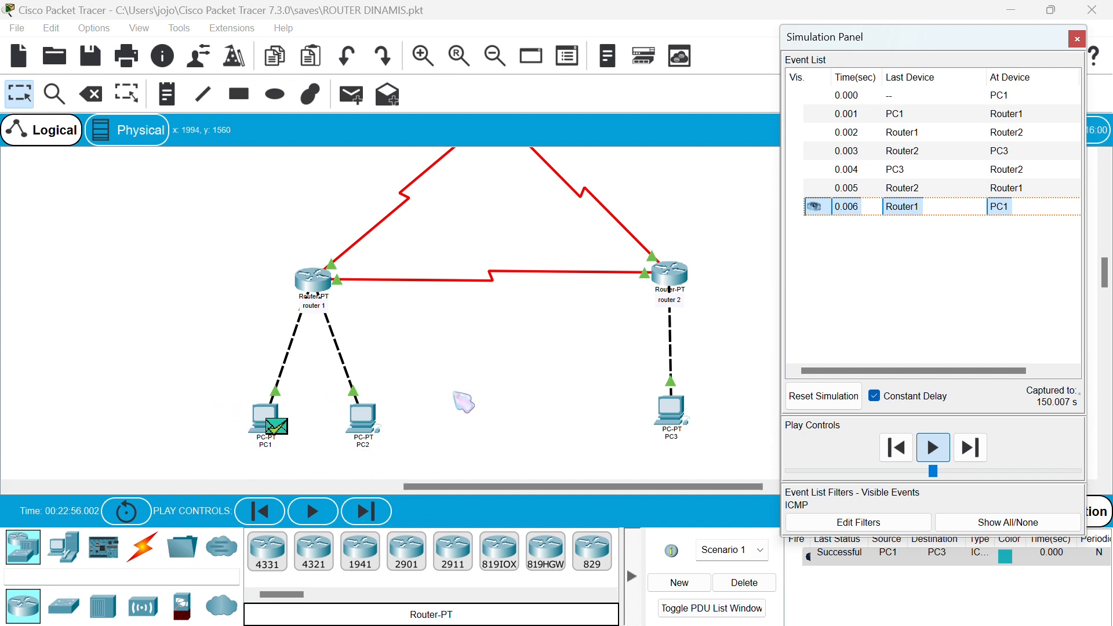
Create another scenario and add a simple PDU from PC1 to Server1.
click(679, 582)
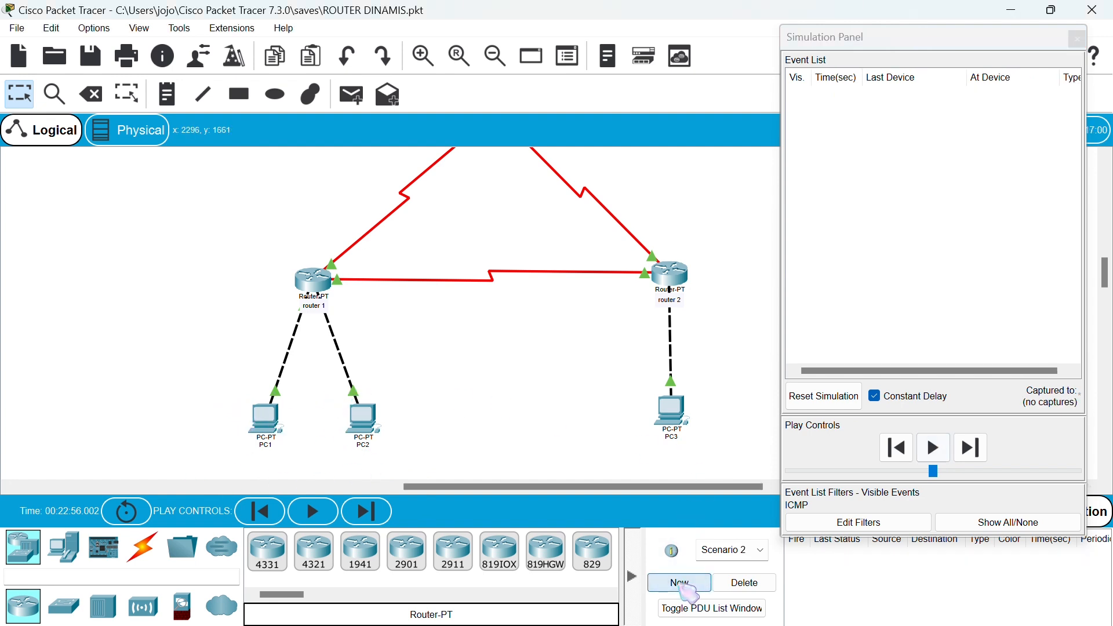
scroll(384, 232, up, 4)
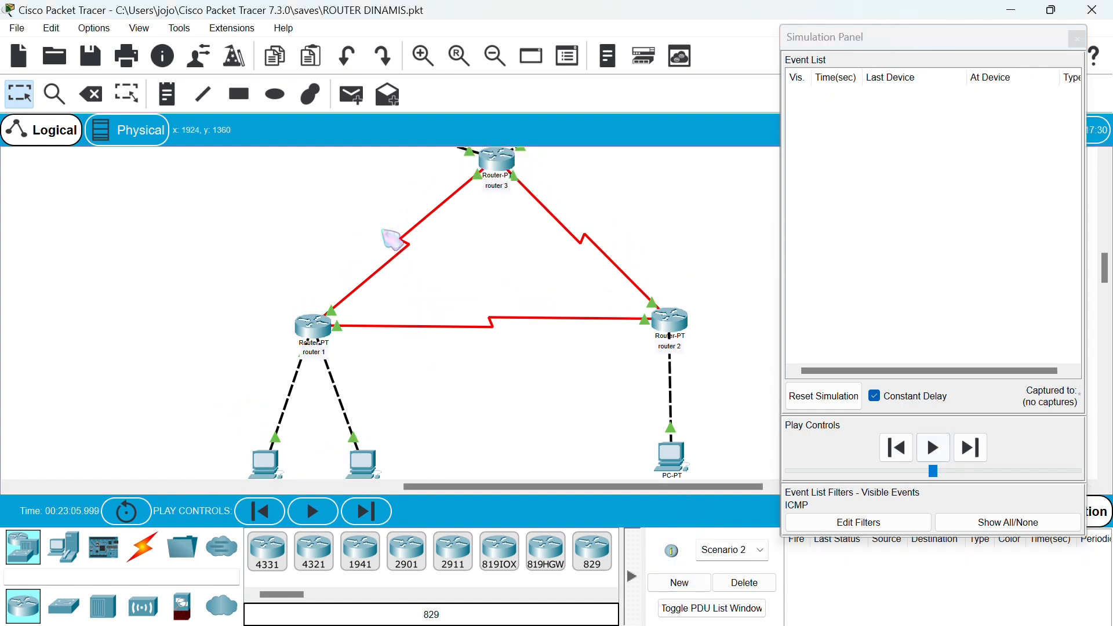
click(351, 95)
scroll(318, 209, down, 4)
click(266, 375)
scroll(218, 248, up, 8)
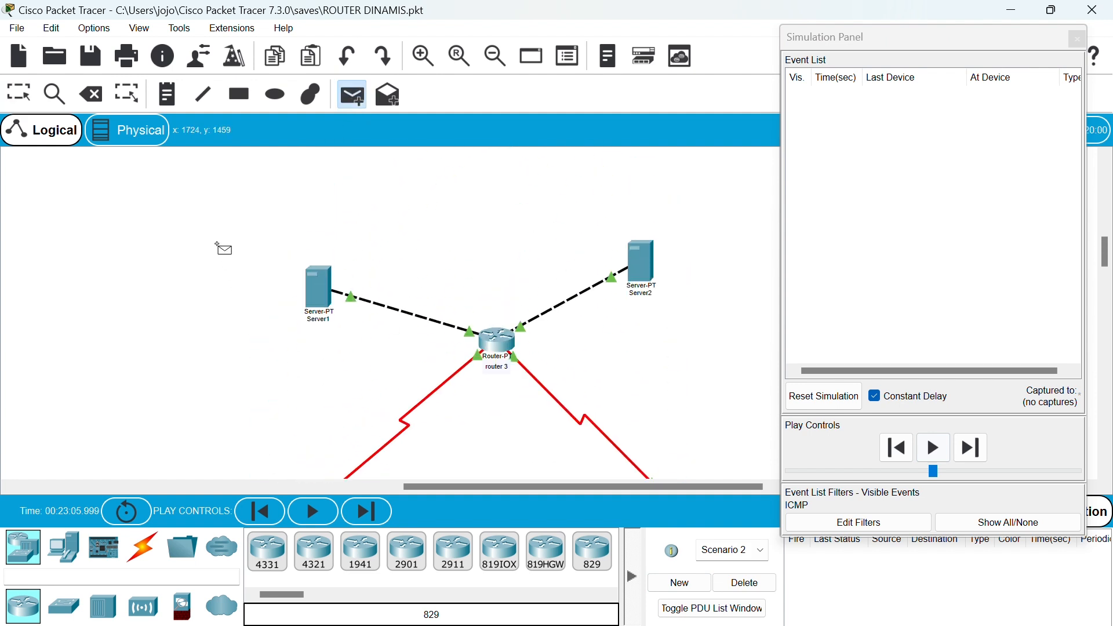
click(317, 292)
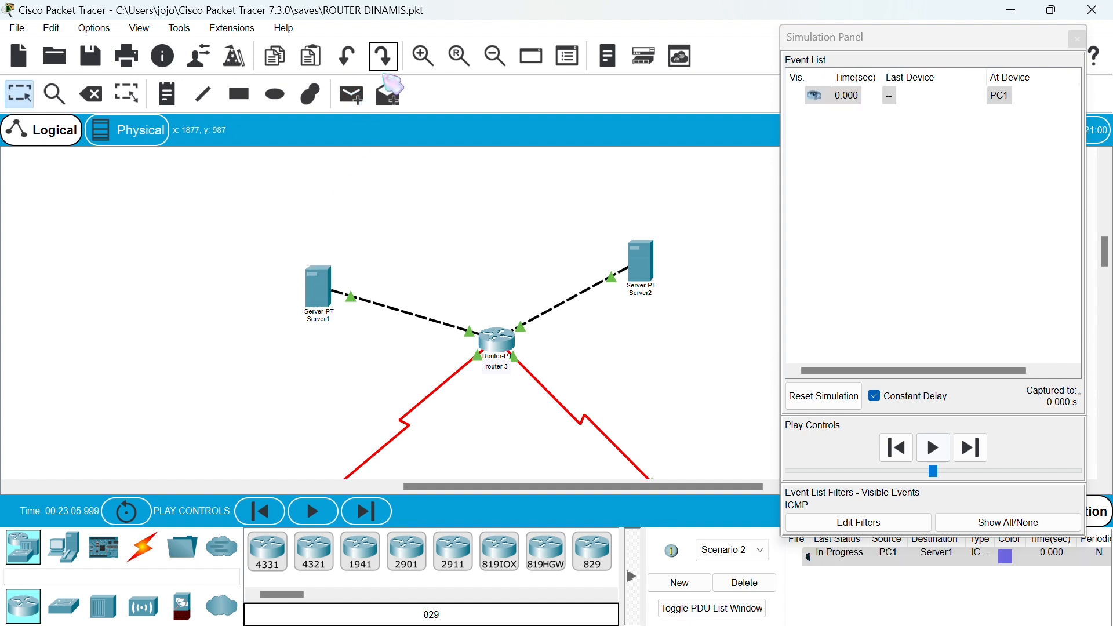
Play the PC1-to-Server1 simulation with the routers in view, and stop the playback.
click(496, 56)
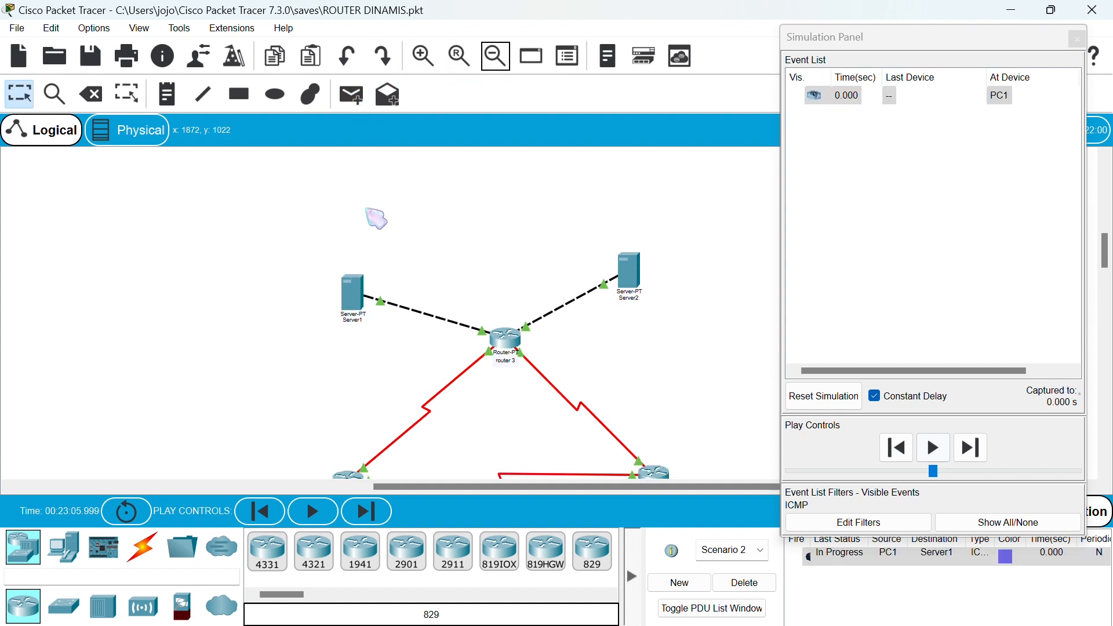
scroll(336, 279, down, 3)
scroll(336, 278, down, 1)
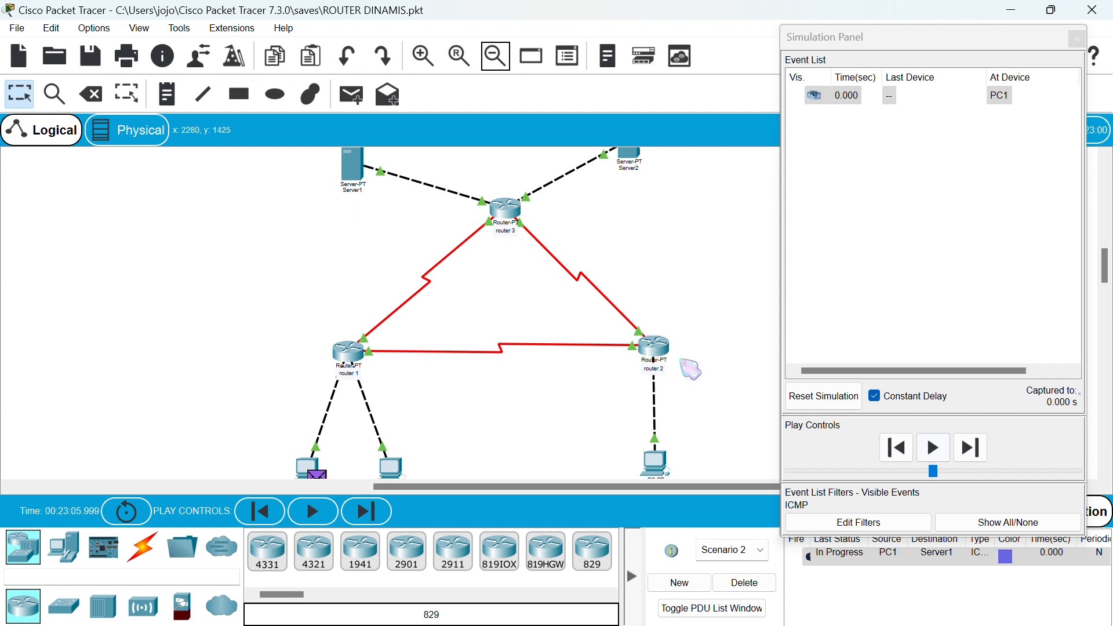
click(933, 447)
scroll(577, 423, down, 1)
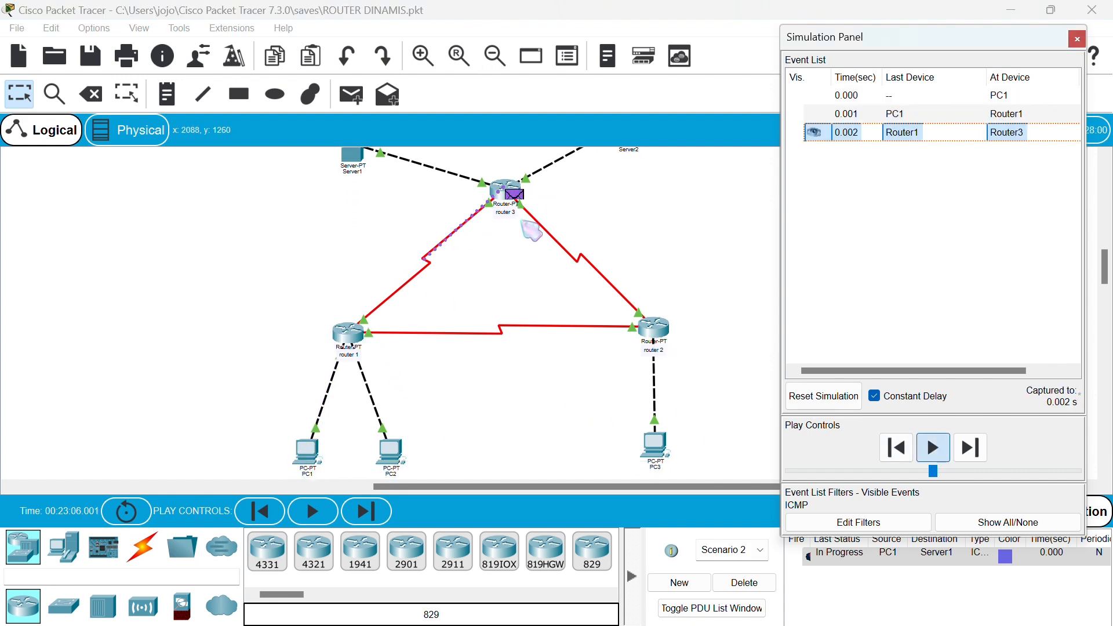
scroll(522, 228, up, 2)
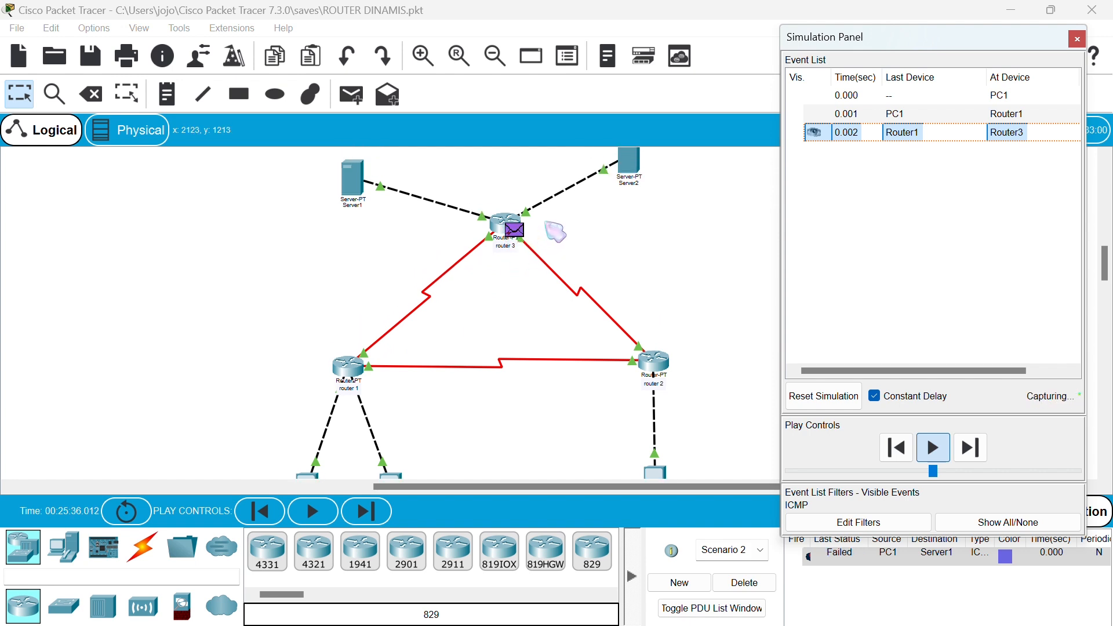
click(935, 450)
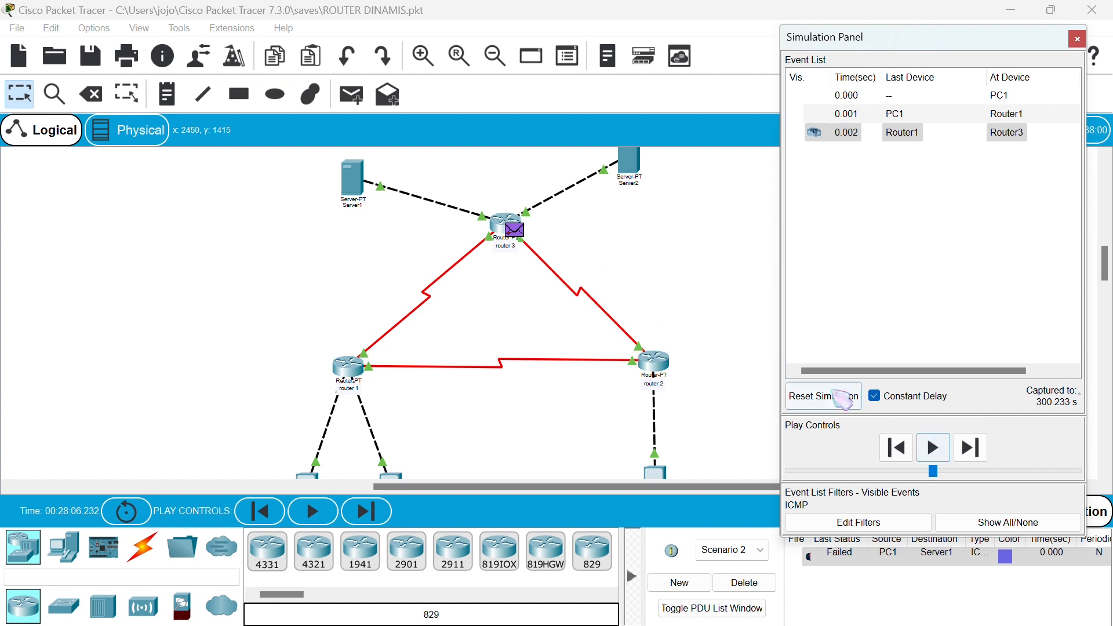
Reset and replay the Server1 simulation, following the packet to the server and back to PC1.
click(843, 394)
scroll(551, 397, down, 5)
click(933, 447)
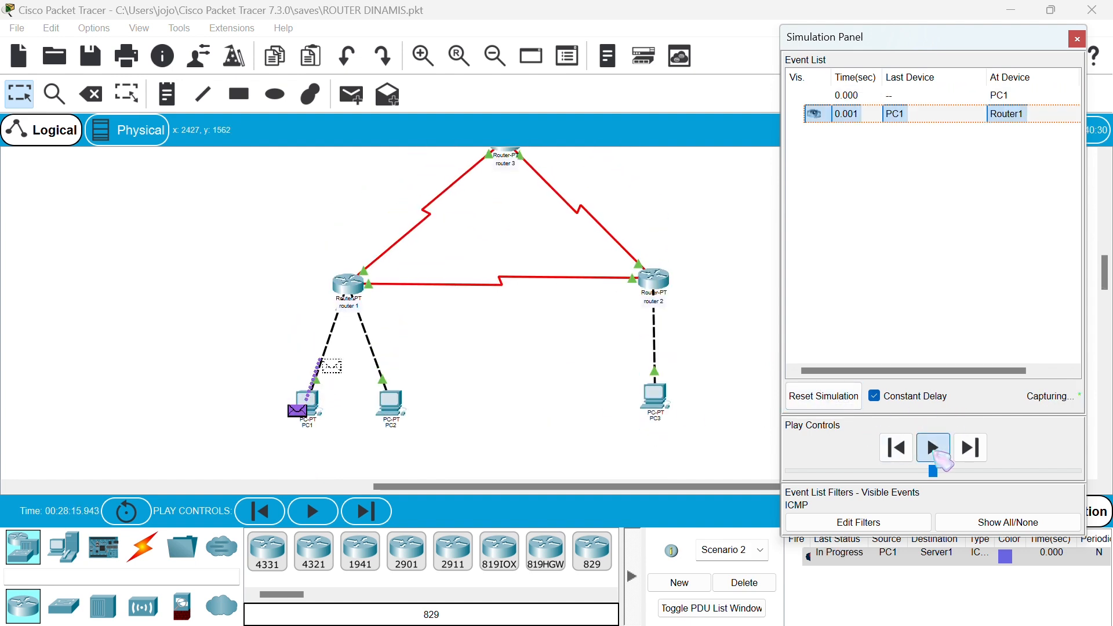
scroll(534, 246, up, 6)
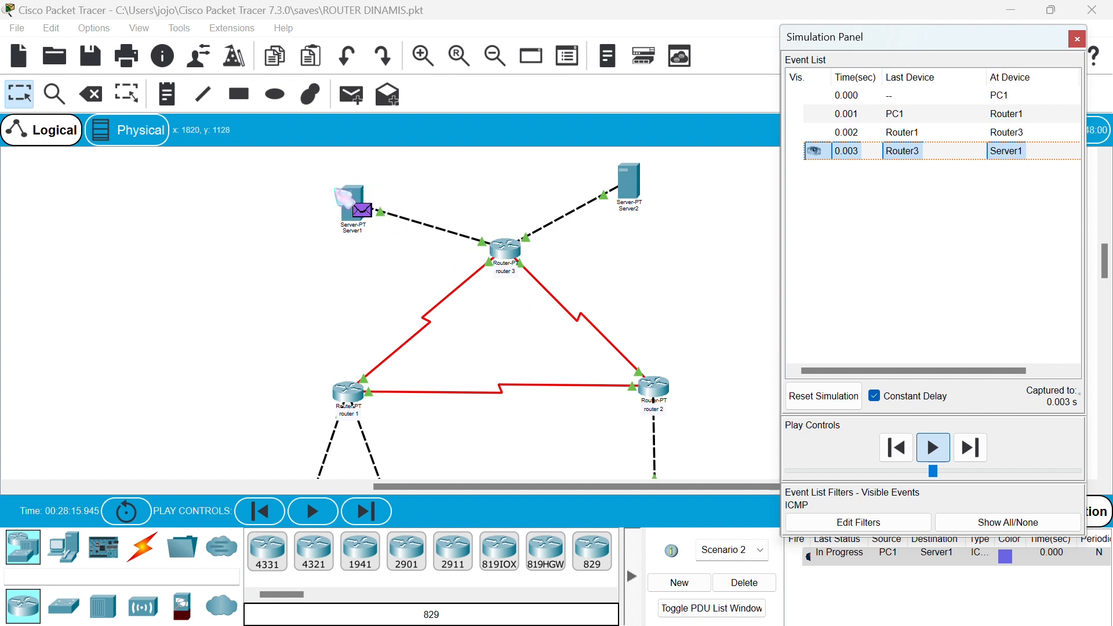
scroll(517, 283, down, 3)
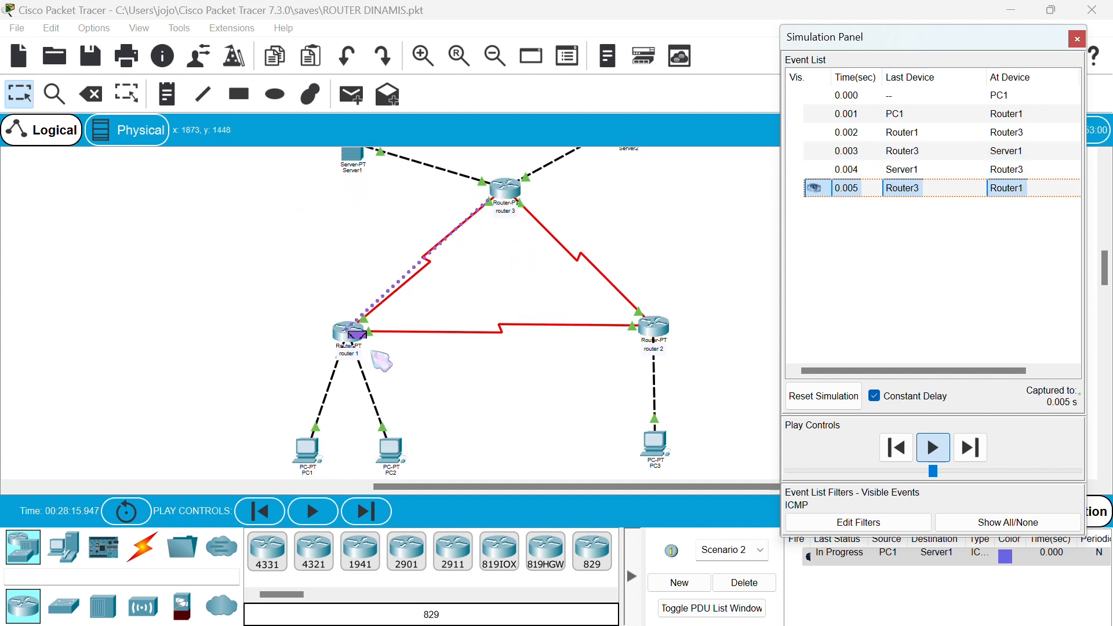
scroll(312, 453, down, 2)
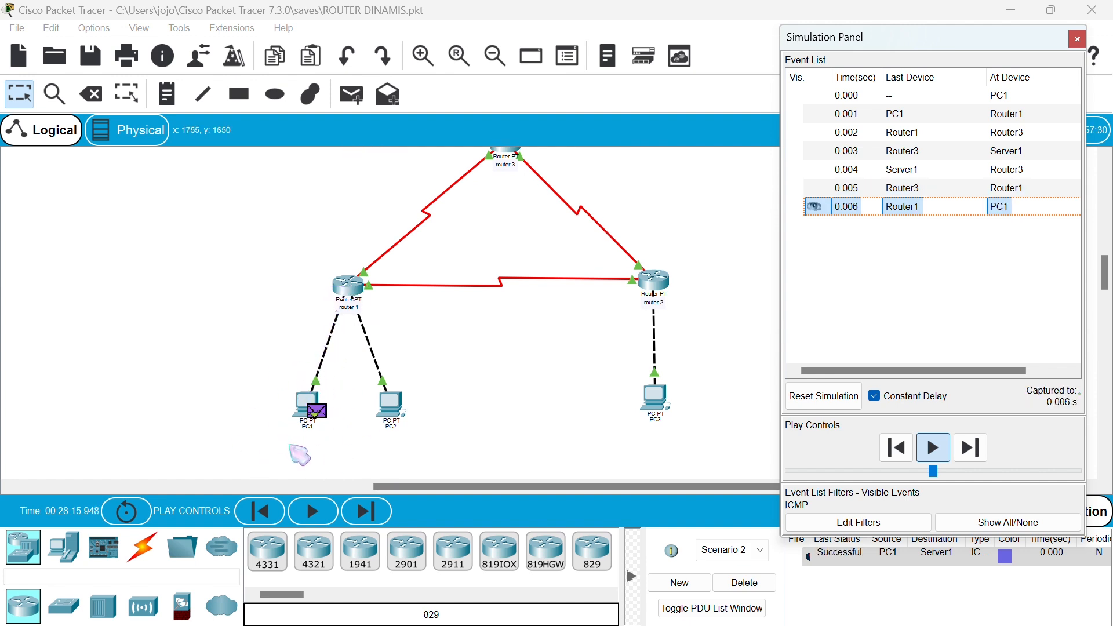
Create another scenario and add a simple PDU from PC1 to Server2.
click(677, 581)
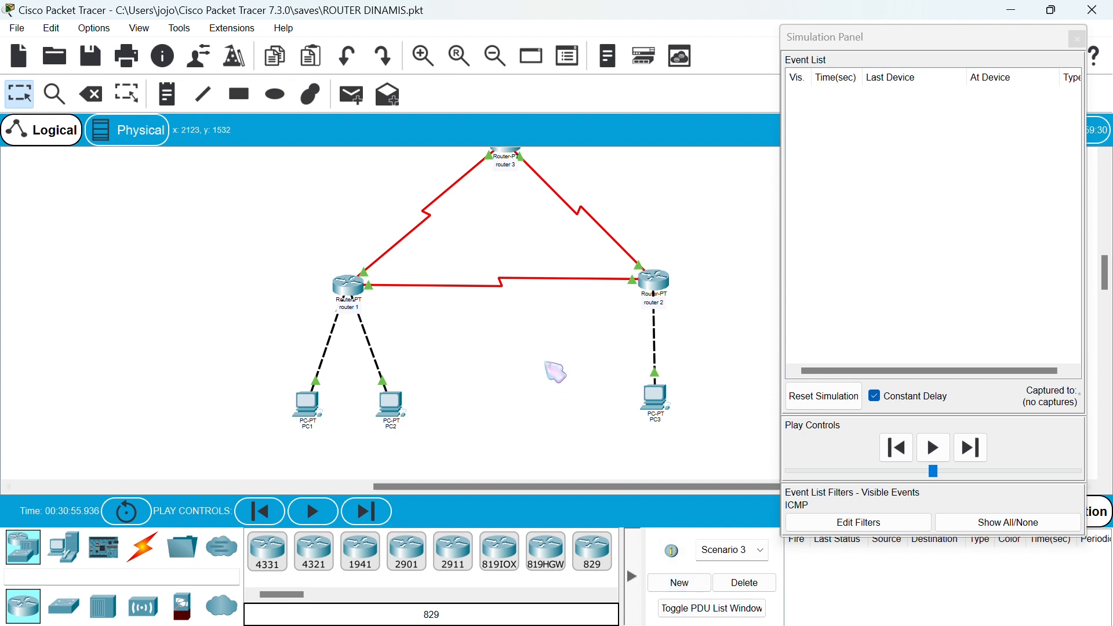
scroll(555, 372, up, 1)
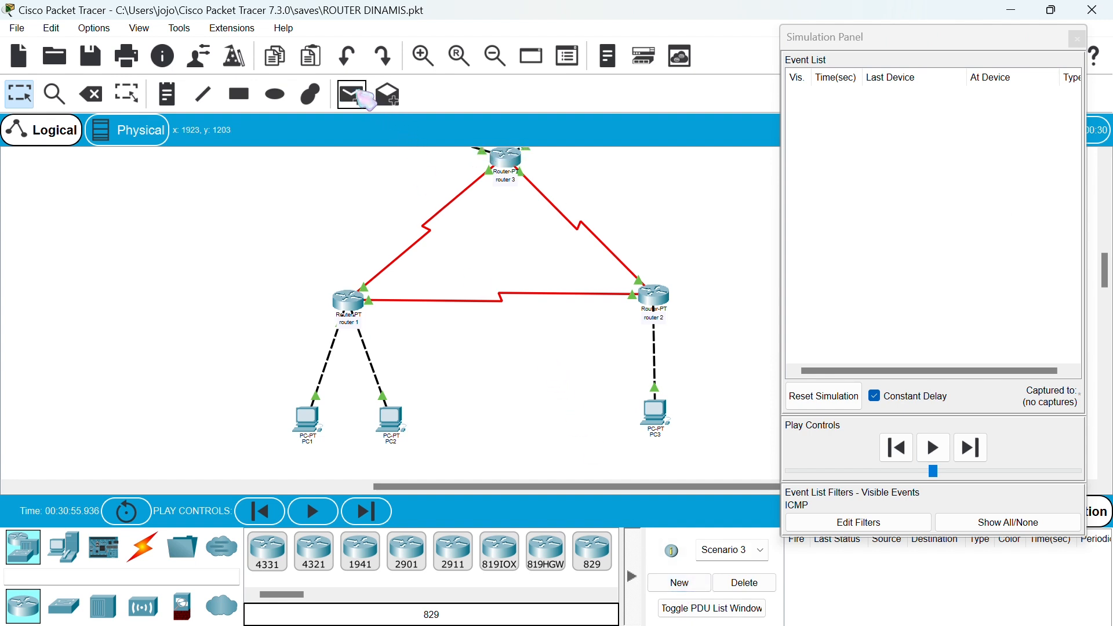
click(363, 98)
click(315, 421)
scroll(426, 334, up, 5)
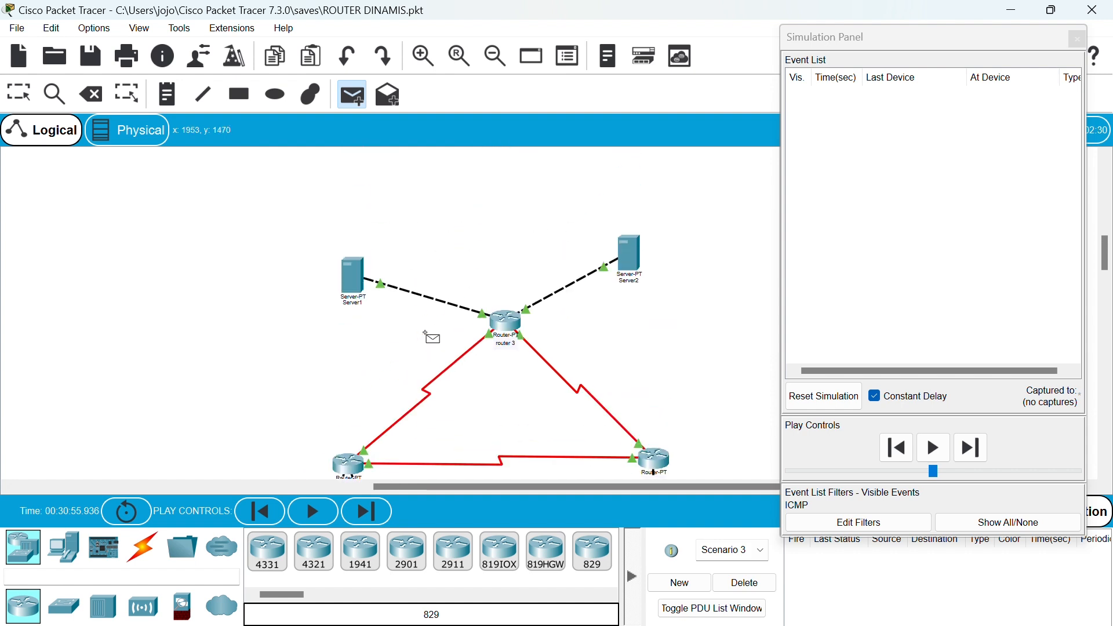
click(625, 270)
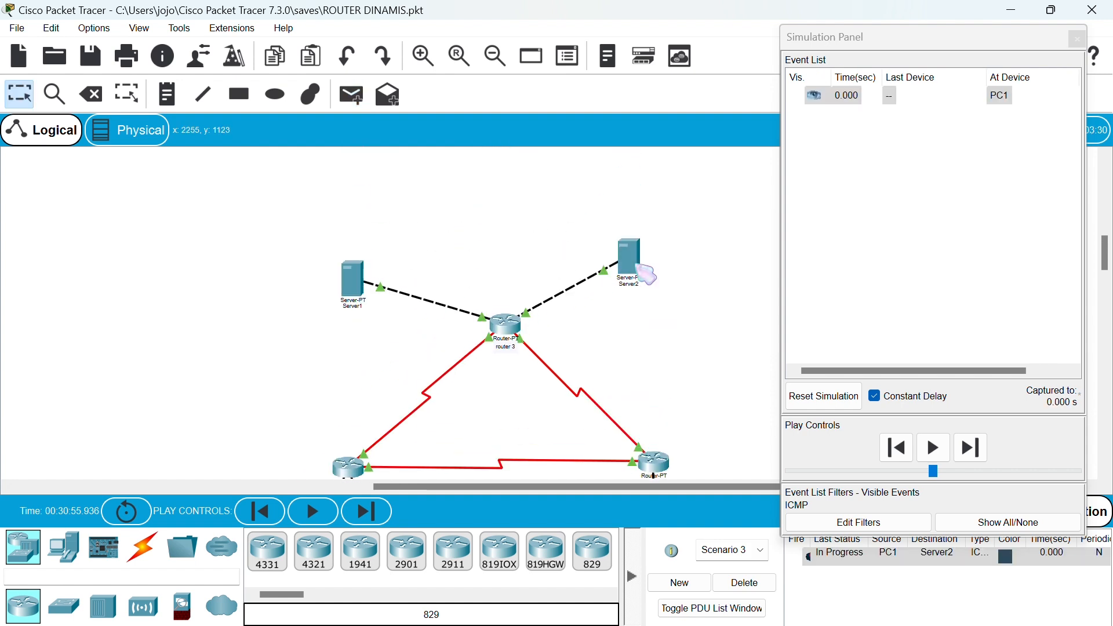
Play the PC1-to-Server2 simulation and follow the packet from PC1 to router 3.
scroll(635, 319, down, 5)
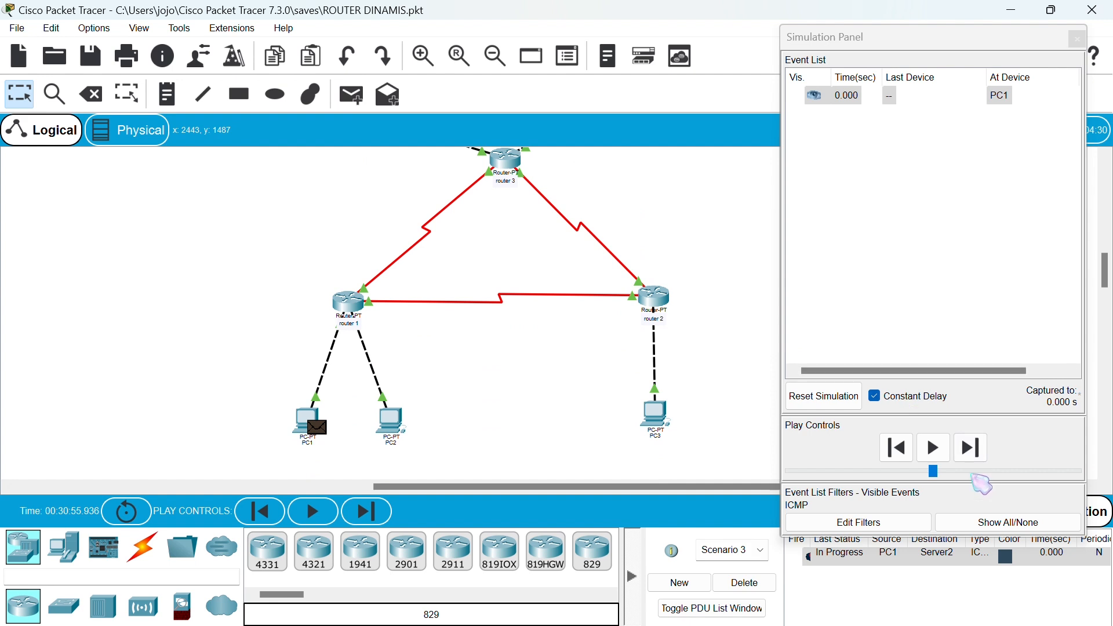
click(933, 448)
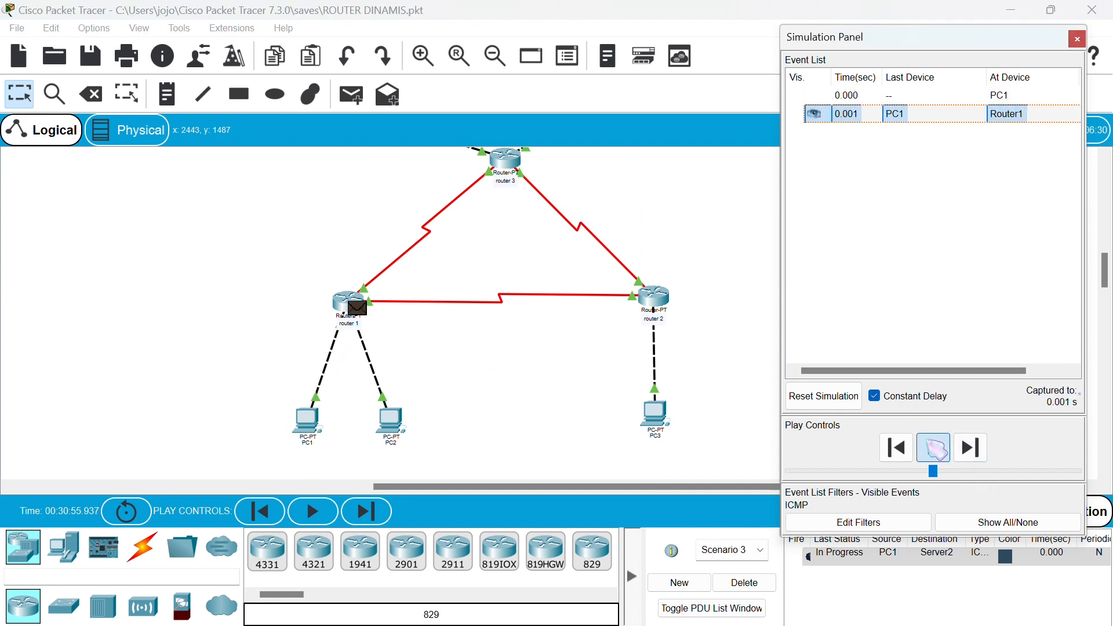
scroll(585, 371, up, 3)
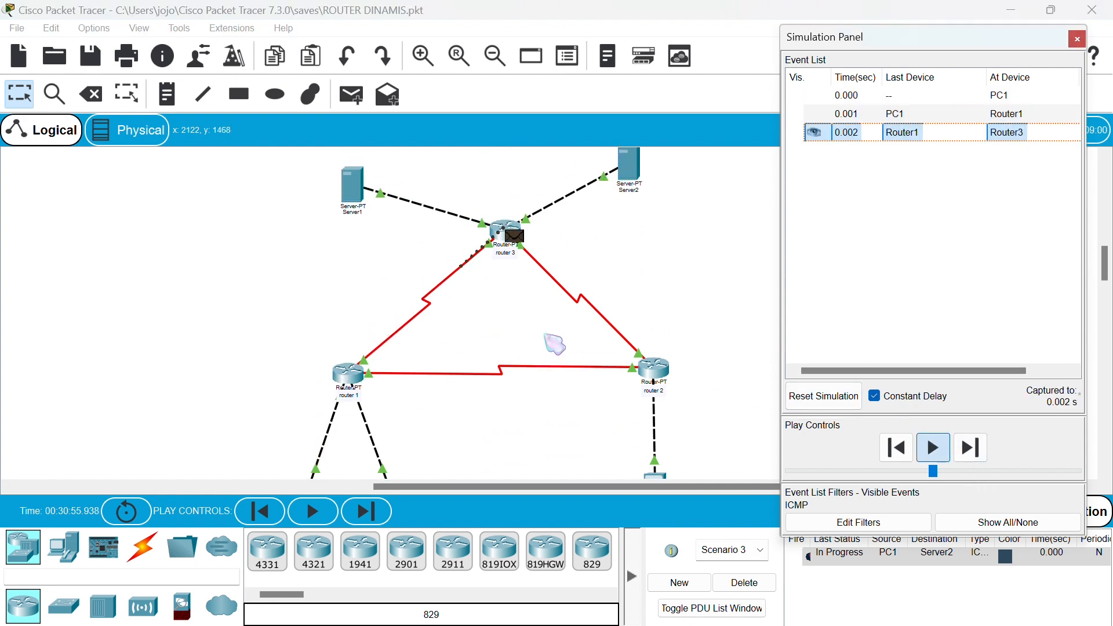
Reset and replay the PC1-to-Server2 simulation, following the packet to the server and back to PC1.
click(823, 396)
scroll(616, 387, down, 5)
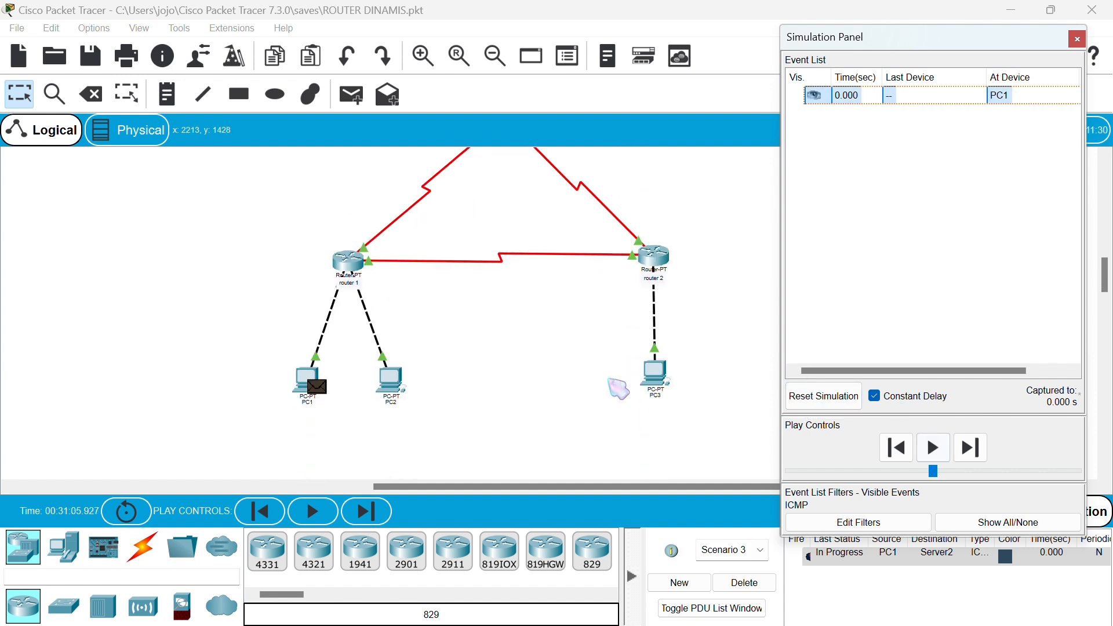
click(933, 449)
scroll(550, 394, up, 4)
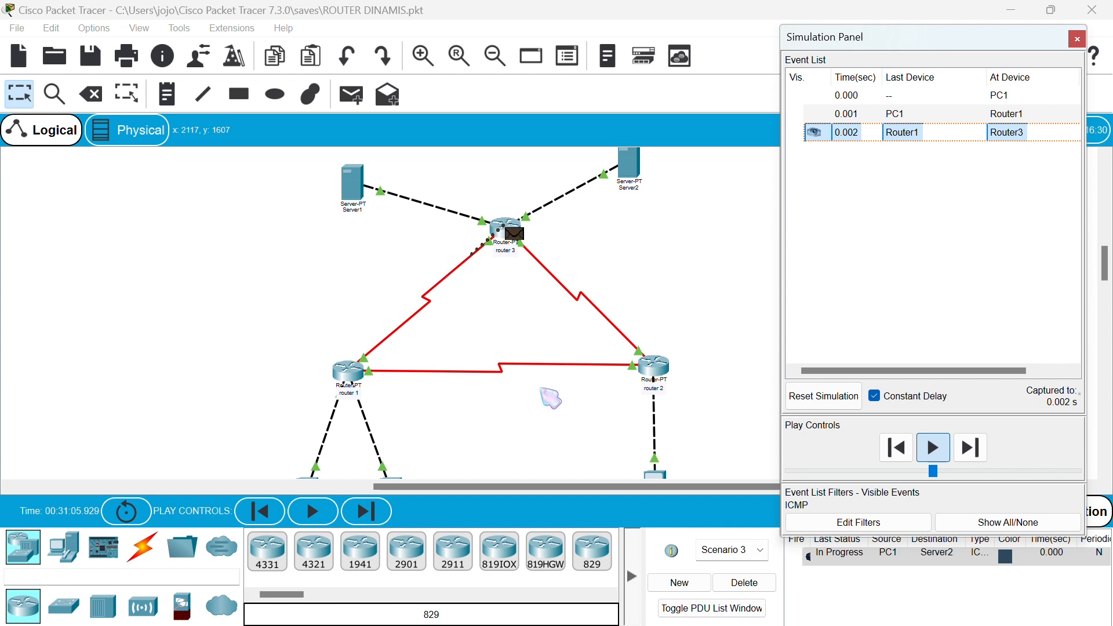
scroll(550, 394, up, 2)
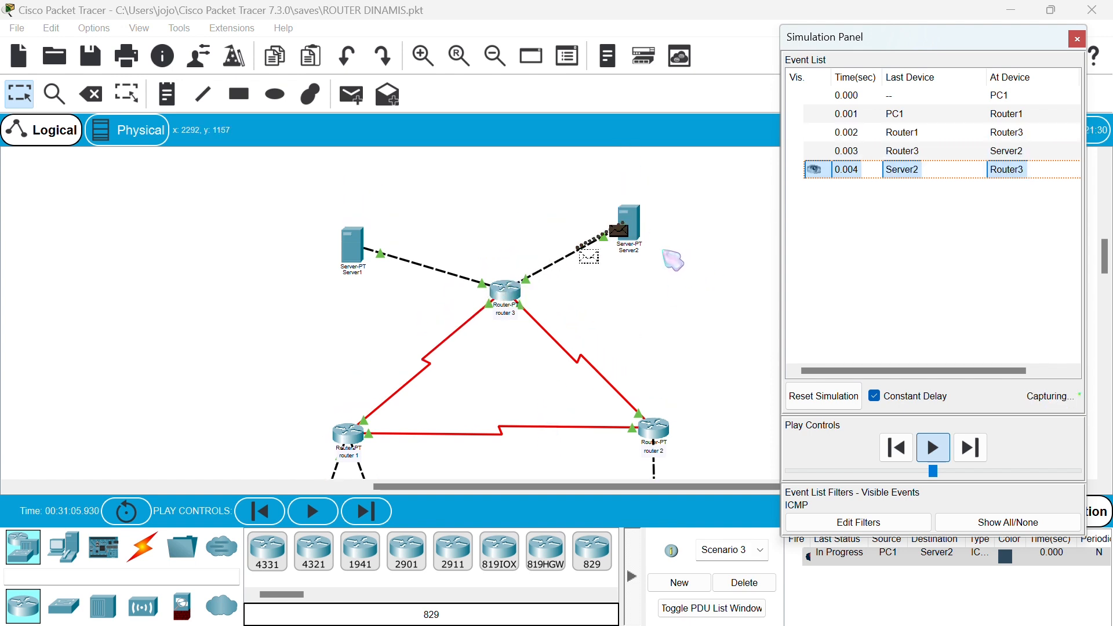
scroll(497, 341, down, 5)
scroll(496, 341, up, 2)
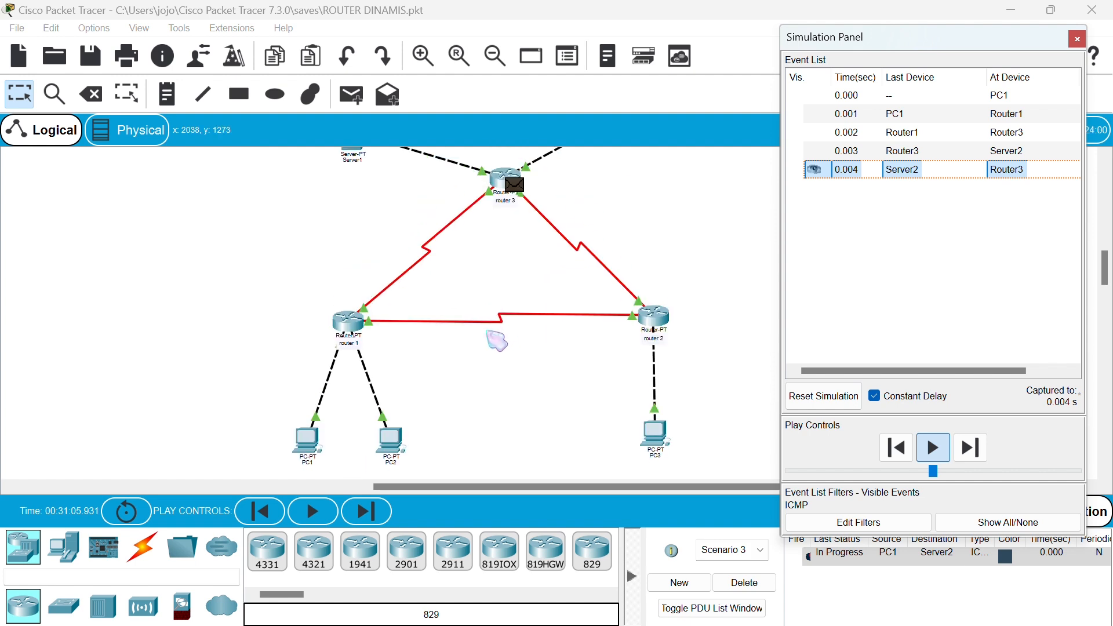
scroll(497, 341, left, 4)
scroll(497, 341, right, 3)
scroll(497, 341, down, 1)
scroll(497, 340, right, 3)
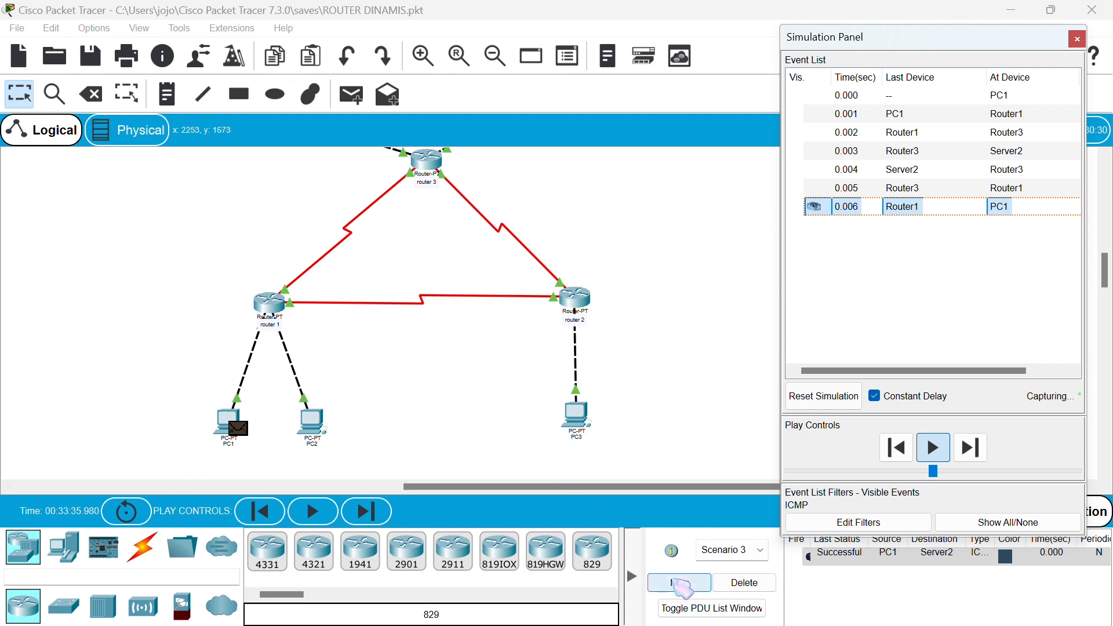
Create another scenario and add a simple PDU from PC3 to PC1.
click(681, 582)
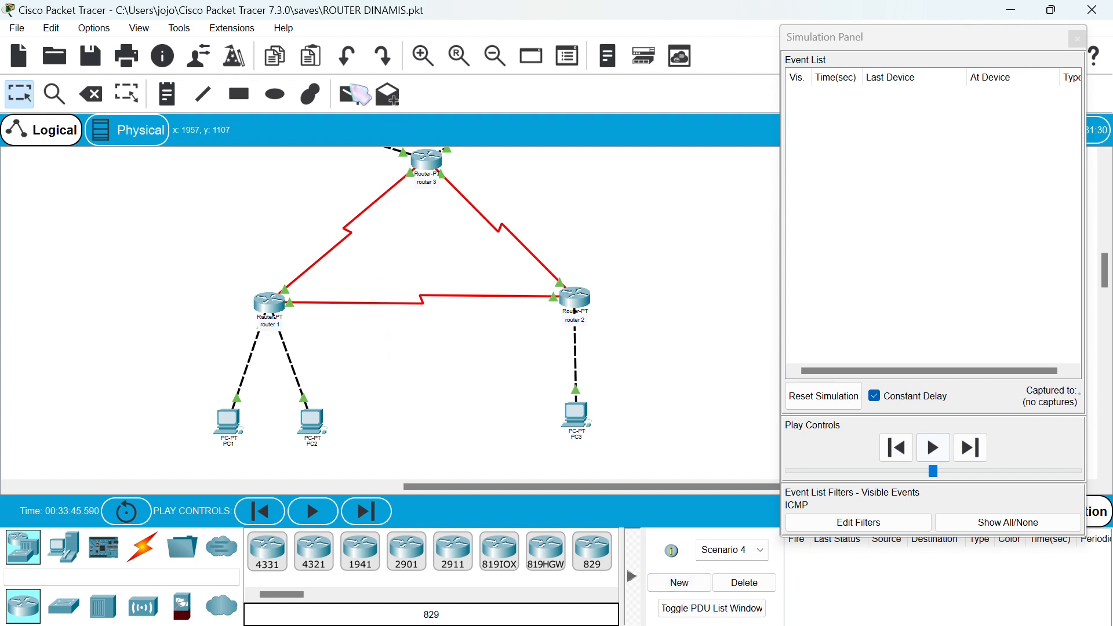
click(353, 94)
click(574, 414)
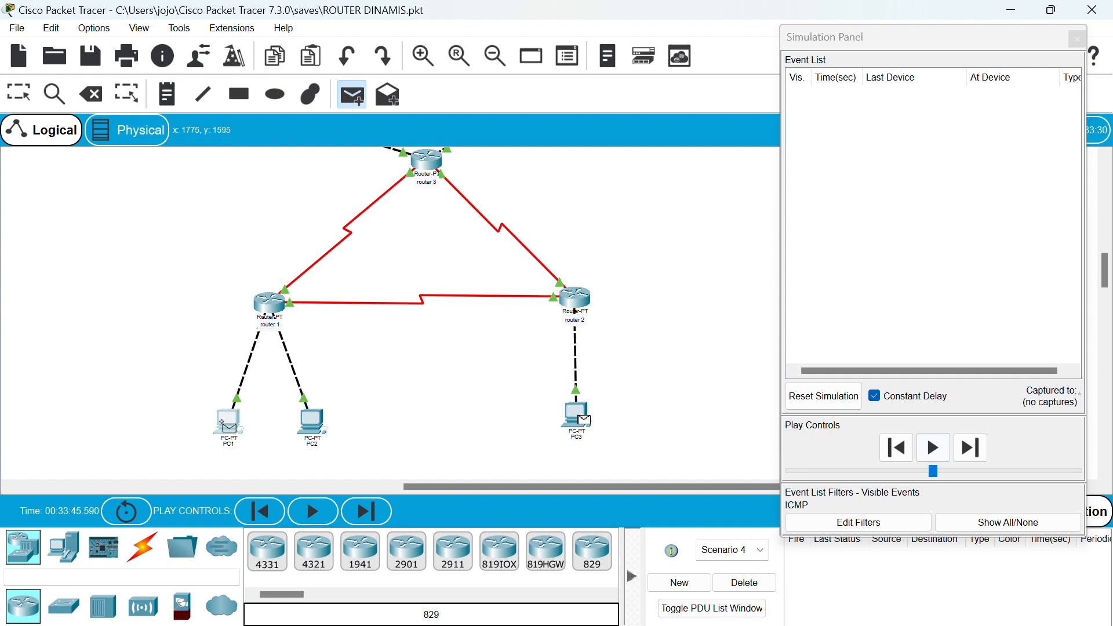
click(228, 426)
Play the PC3-to-PC1 simulation with both PCs and their routers enlarged in view.
click(424, 58)
scroll(412, 228, down, 3)
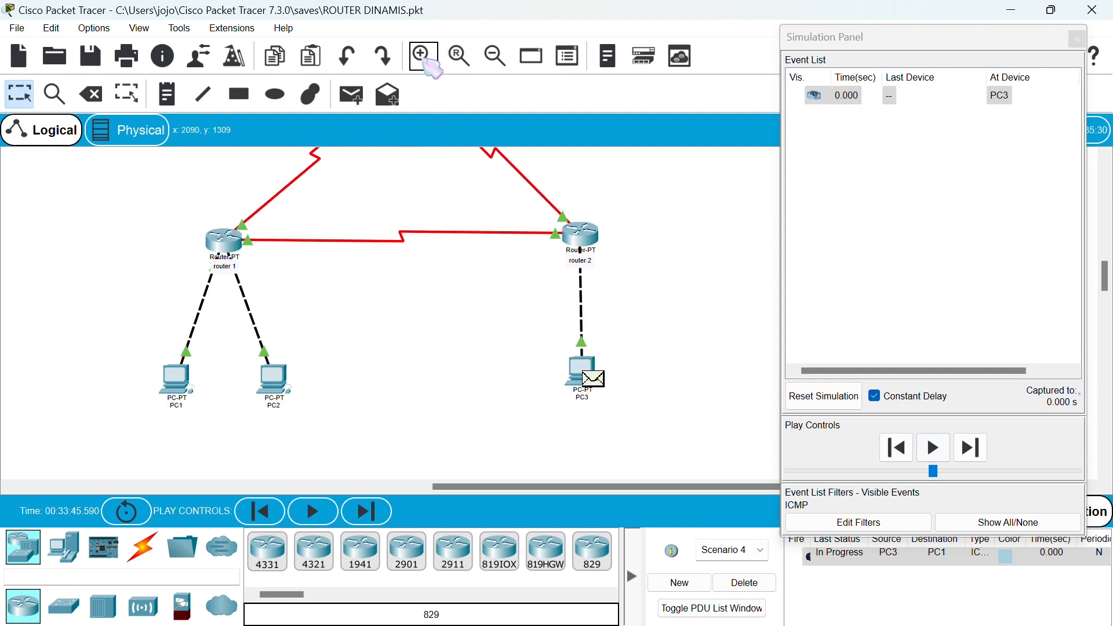
click(426, 58)
scroll(405, 226, left, 2)
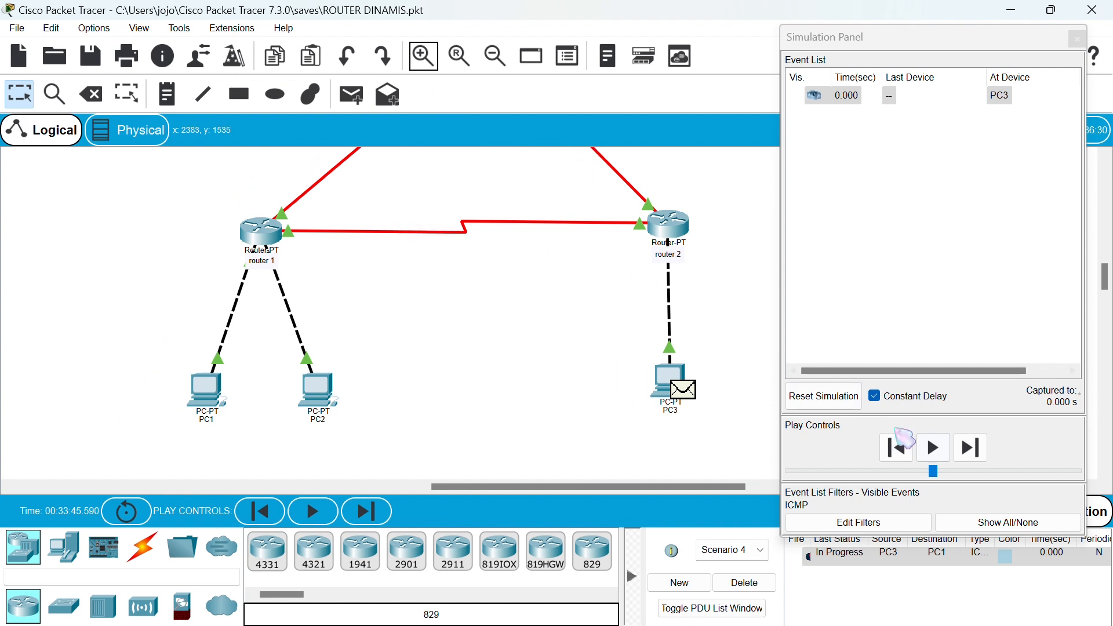
click(933, 448)
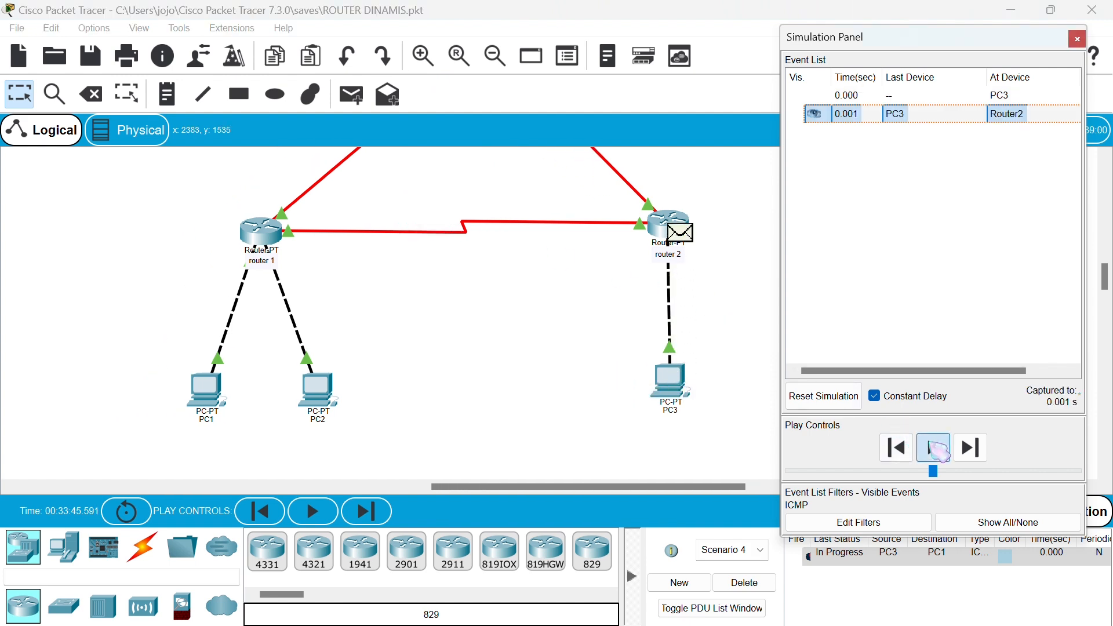
click(934, 449)
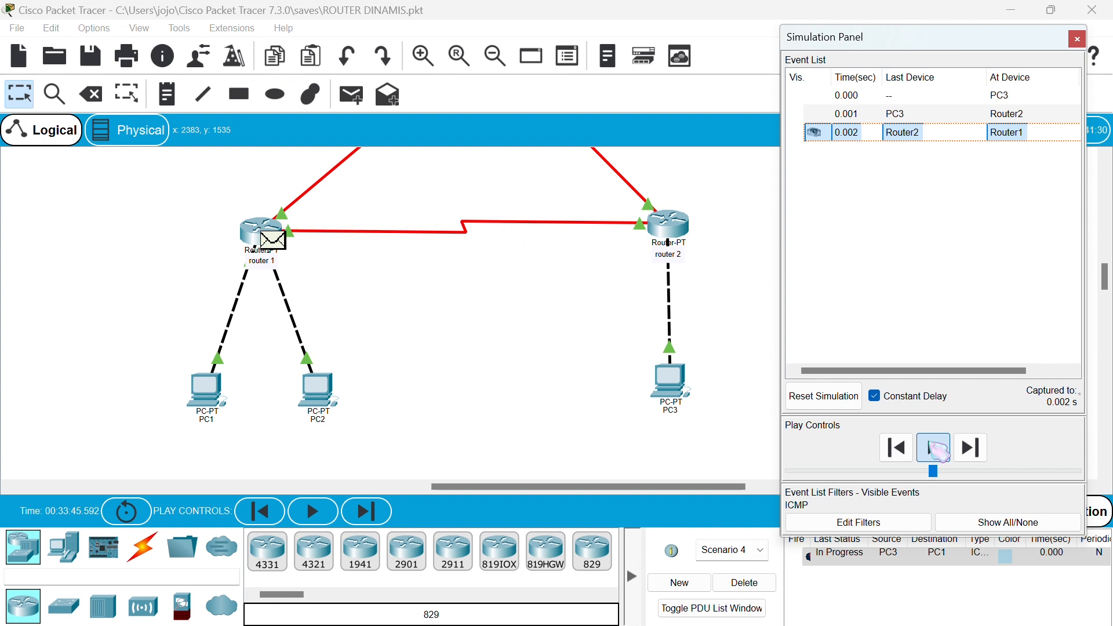
click(934, 449)
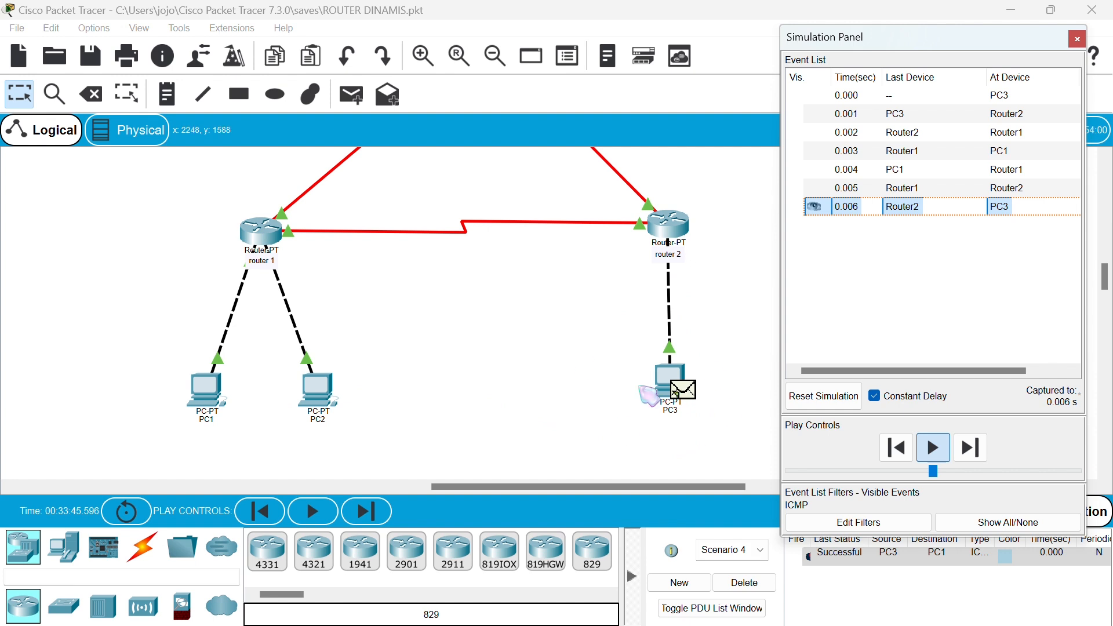
Simulate a simple PDU from PC3 to PC2 in another new scenario.
click(679, 582)
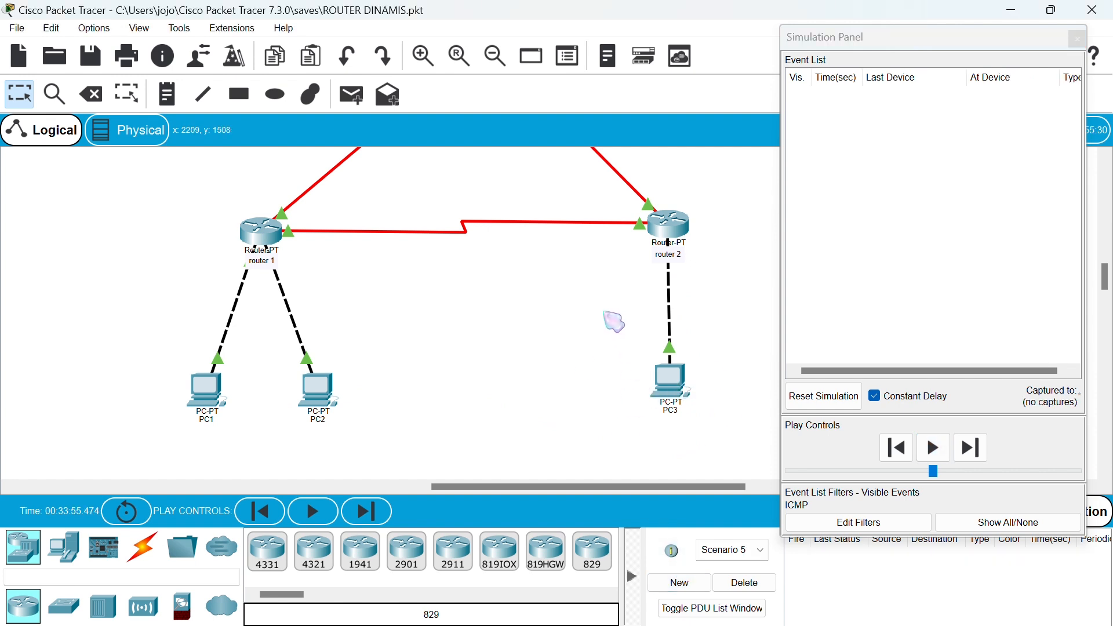
click(352, 95)
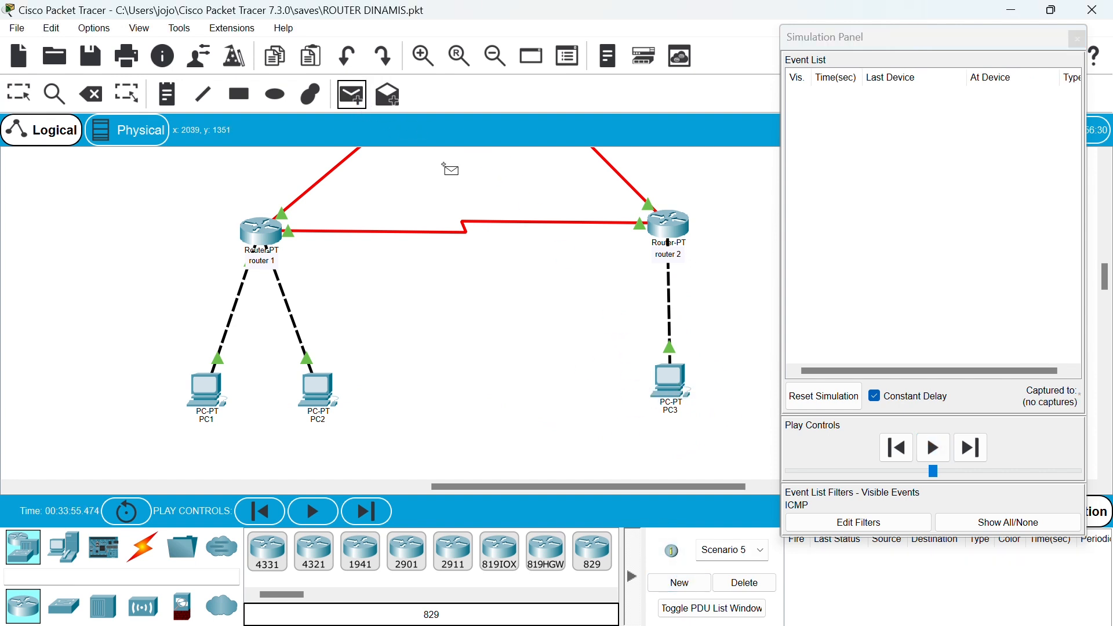
click(664, 382)
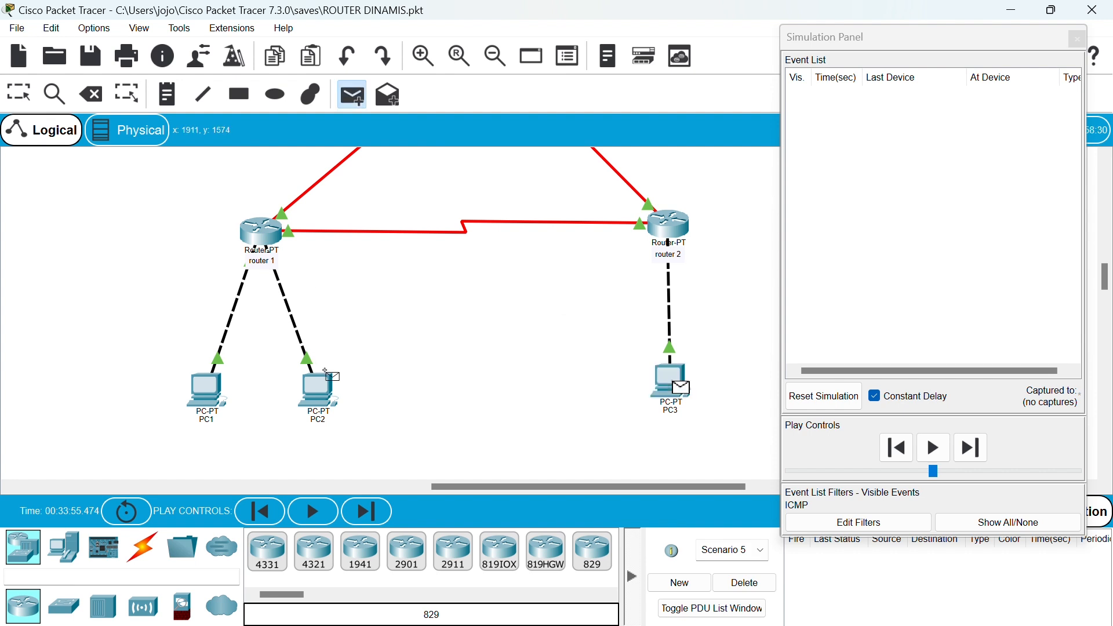
mouse_move(326, 372)
click(318, 390)
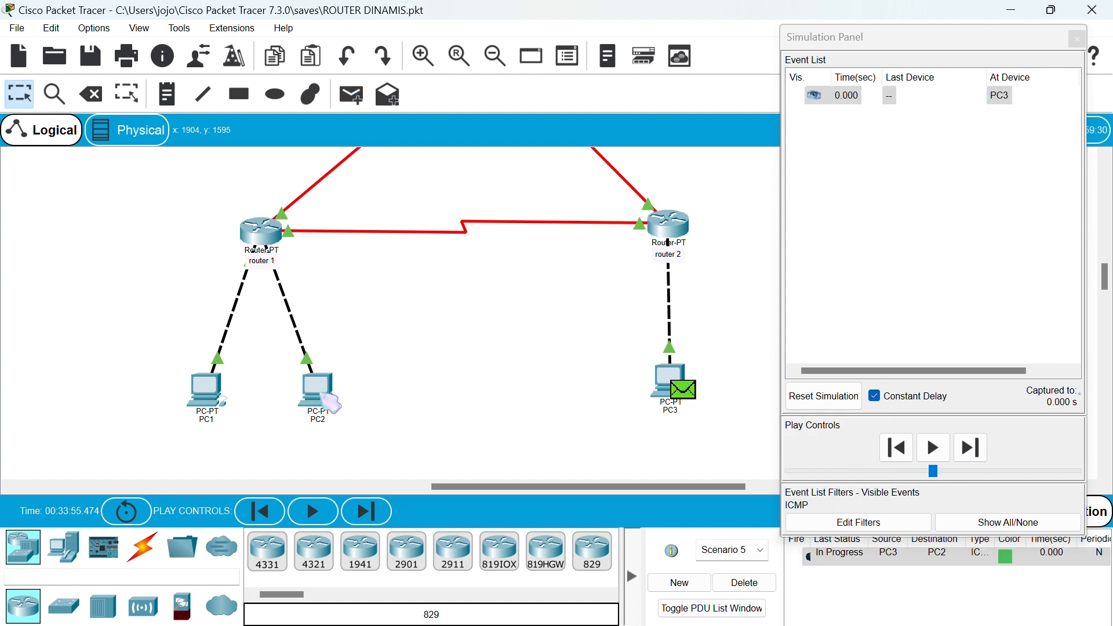
click(931, 449)
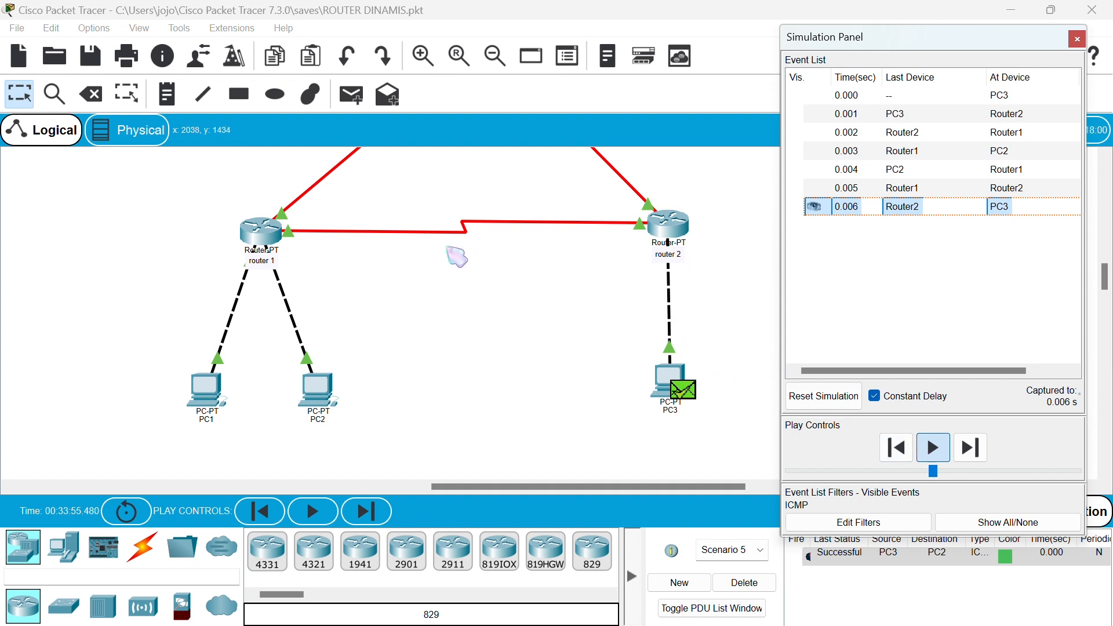
Create another scenario and add a simple PDU from PC3 to Server1.
click(683, 590)
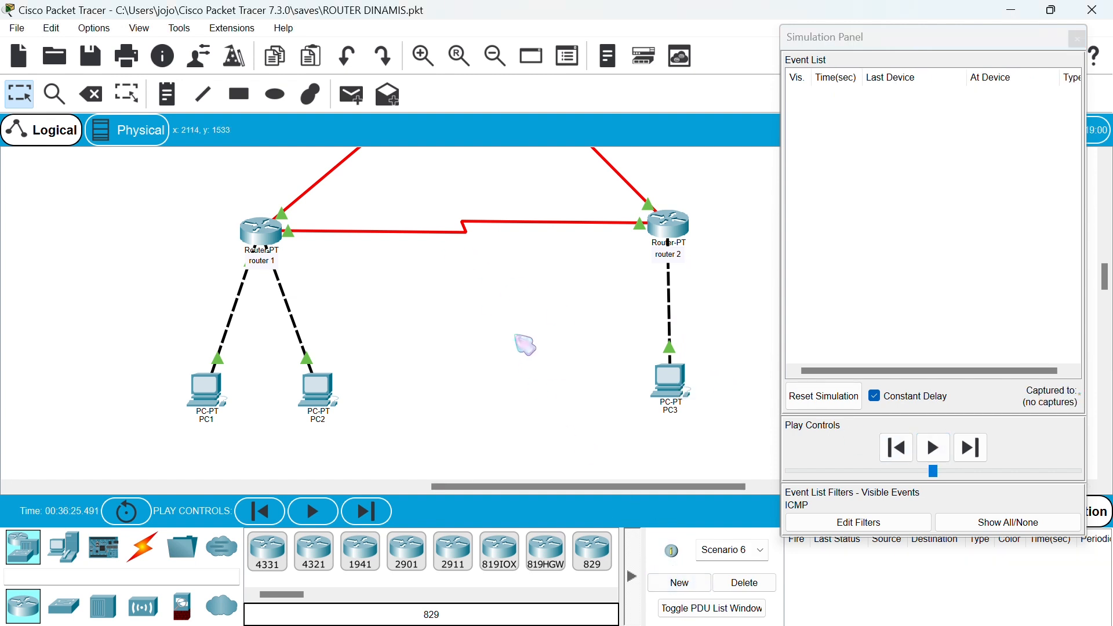
click(495, 56)
click(494, 64)
scroll(405, 246, up, 3)
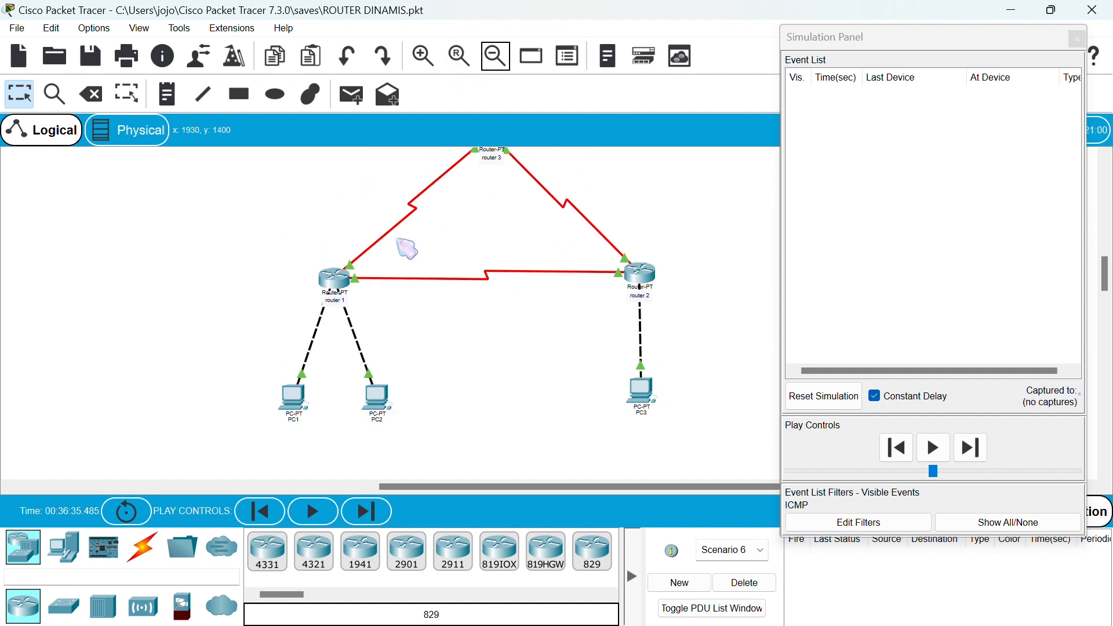
click(351, 94)
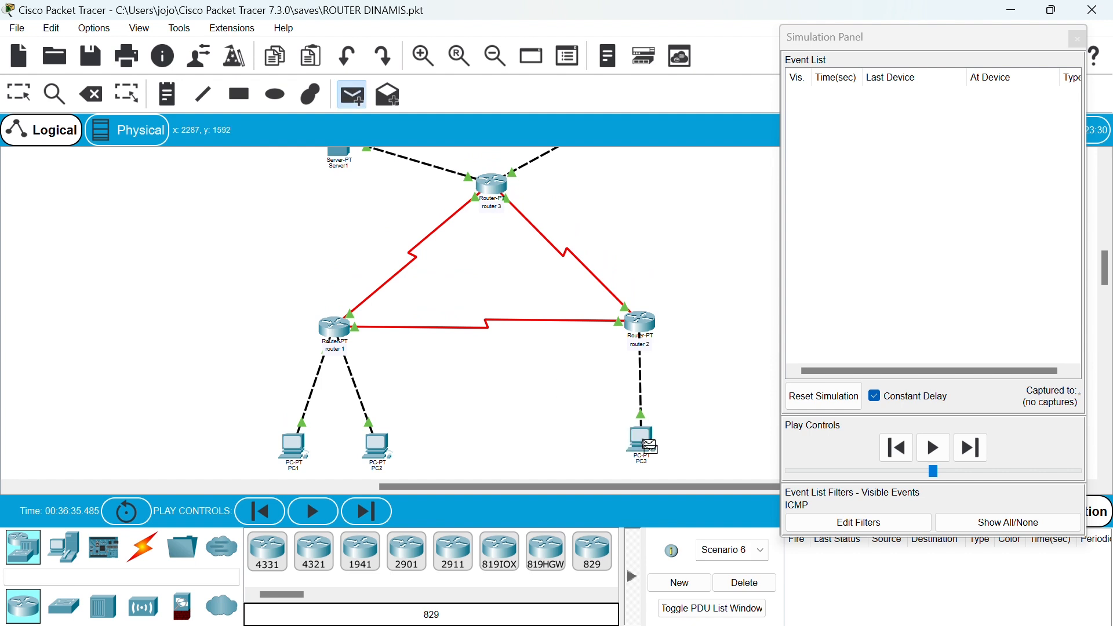
scroll(452, 323, up, 3)
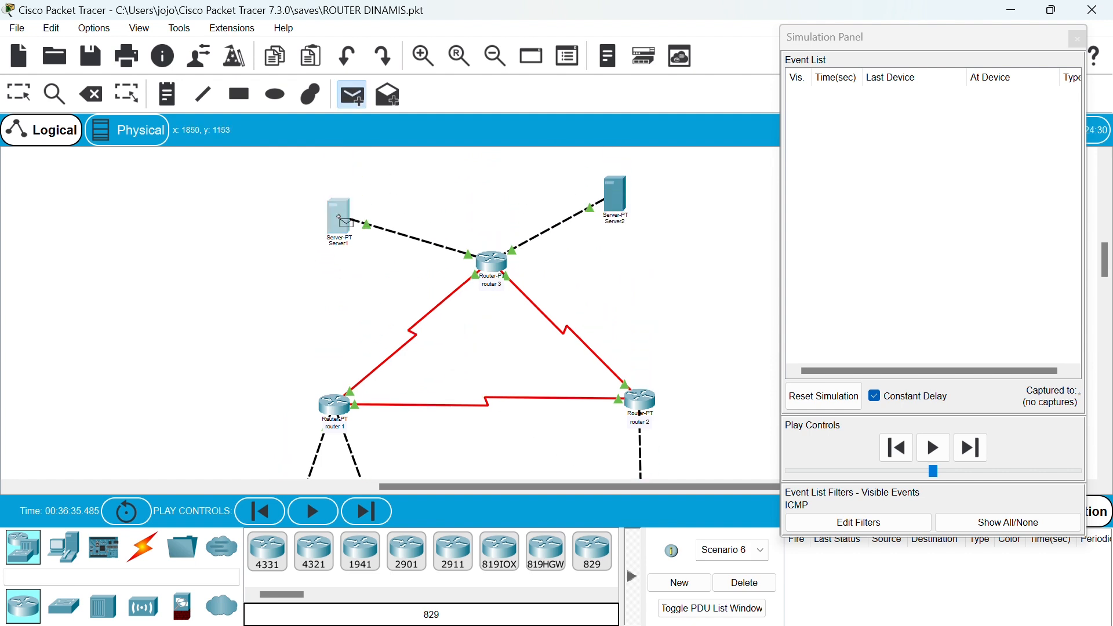
click(336, 221)
Play the PC3-to-Server1 simulation, following the packet to the server and back to PC3.
scroll(360, 232, down, 5)
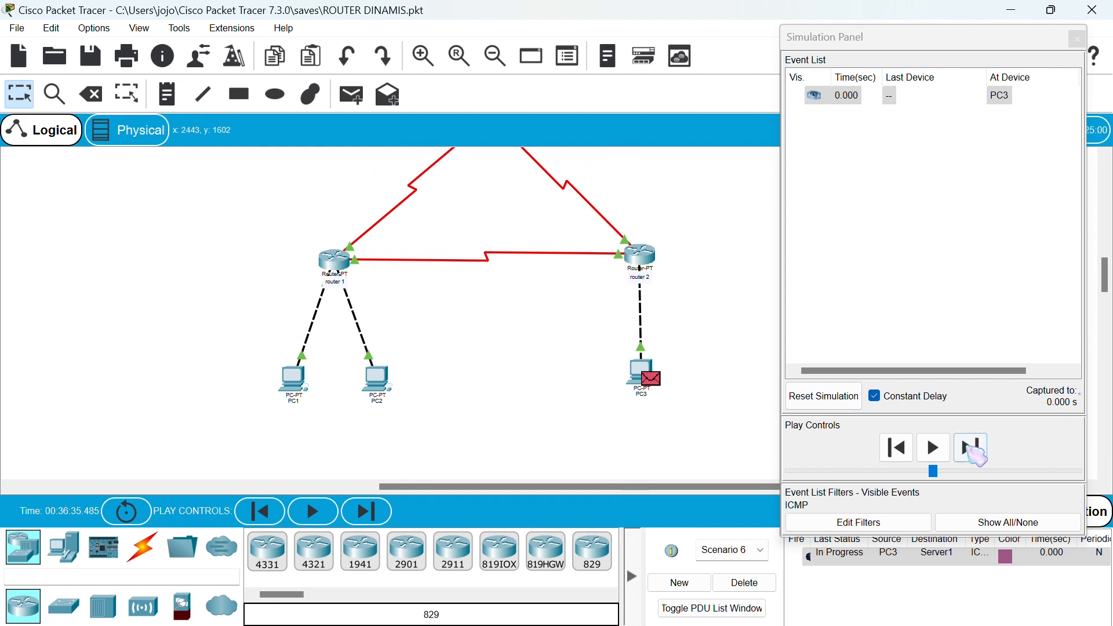
click(933, 448)
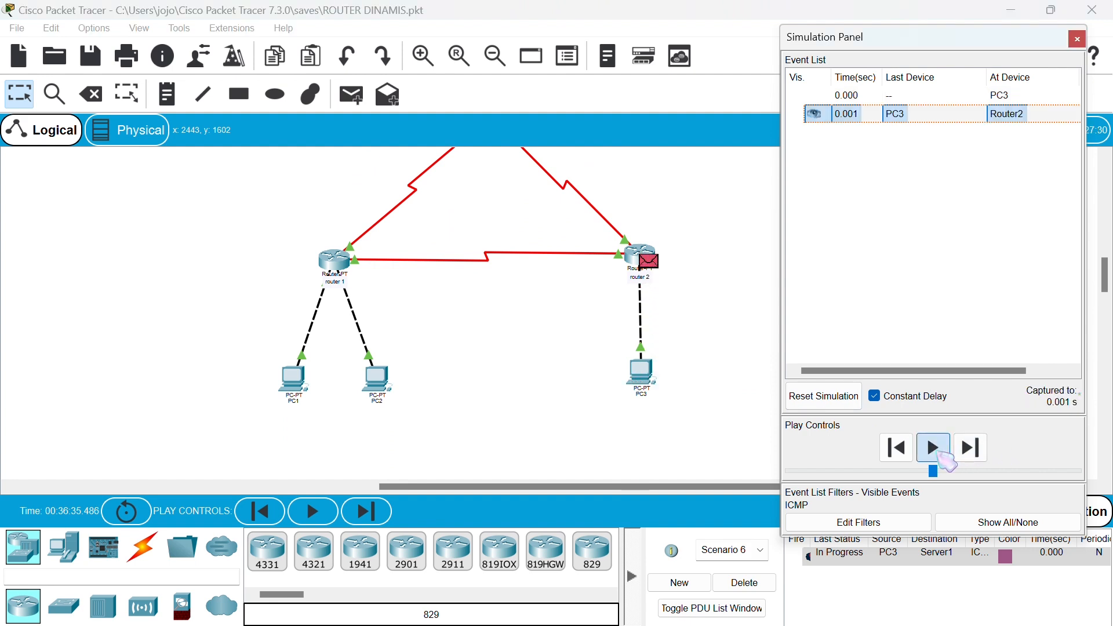
scroll(529, 385, up, 6)
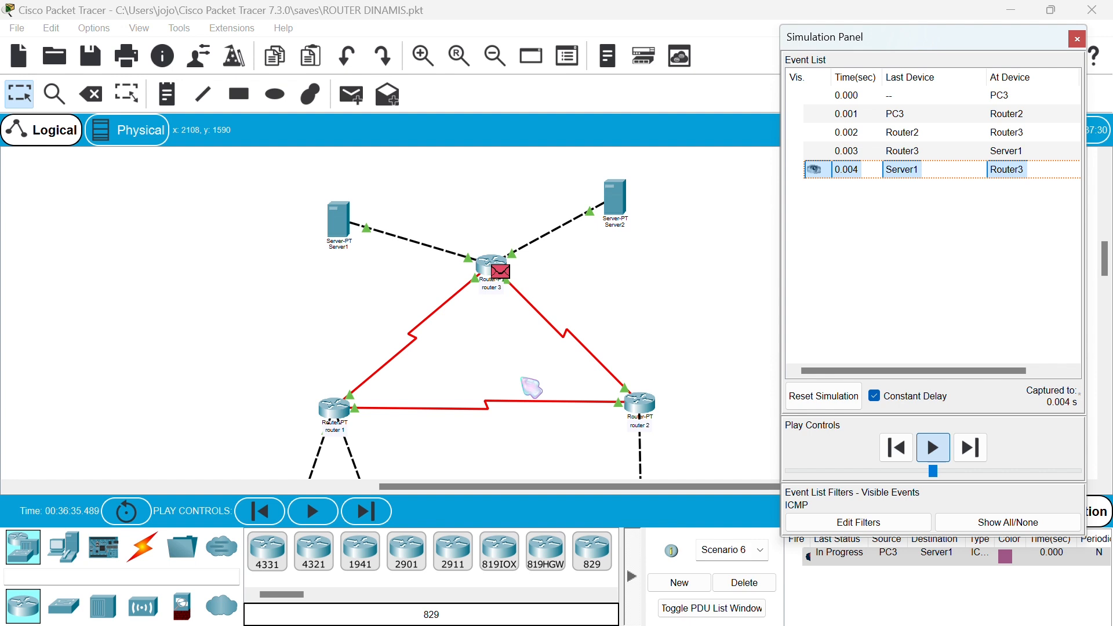
scroll(510, 439, down, 5)
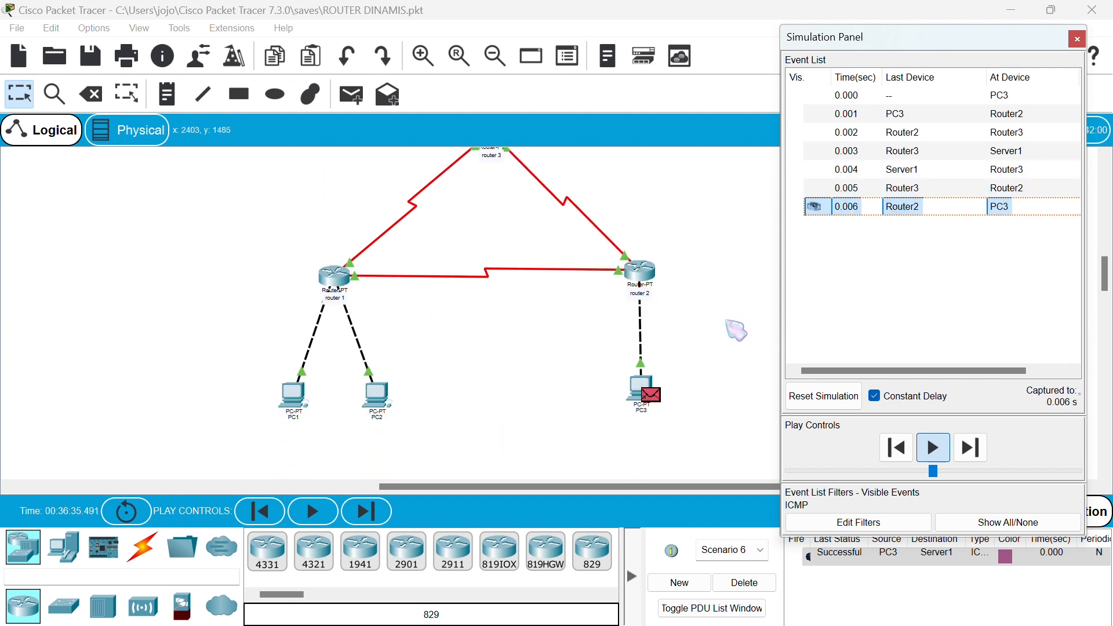
Create another scenario and add a simple PDU from PC3 to Server2.
click(679, 583)
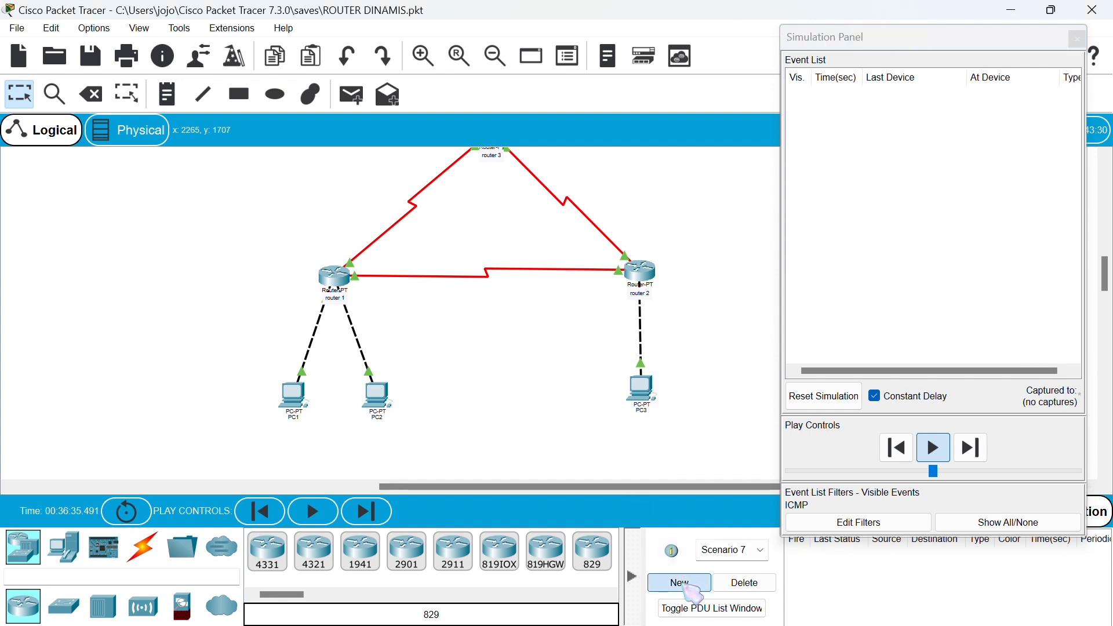
scroll(515, 391, up, 1)
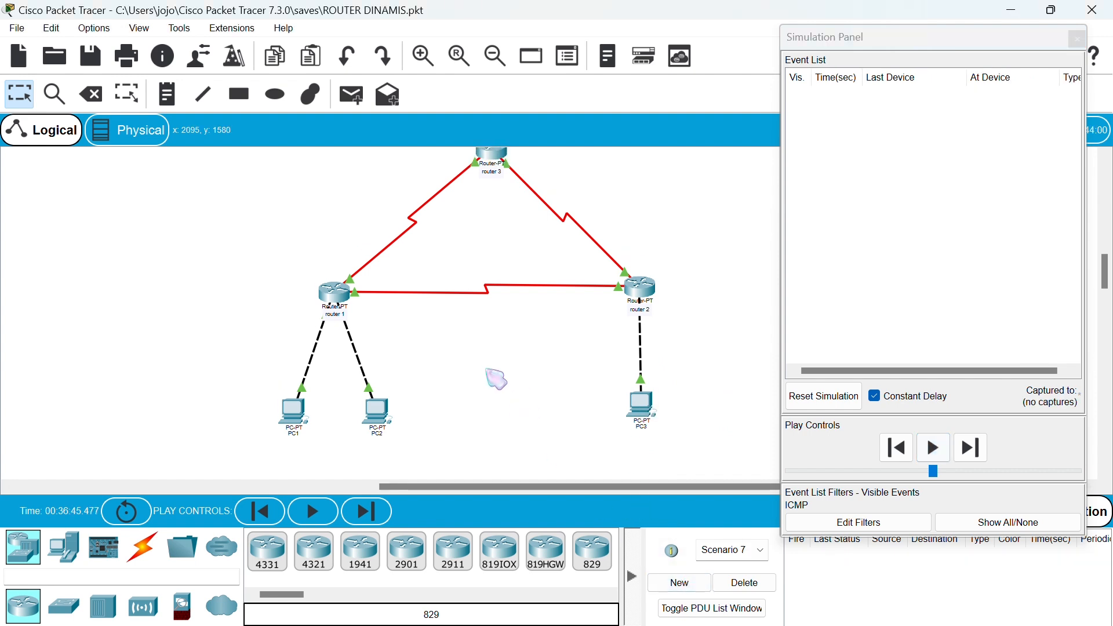
click(352, 98)
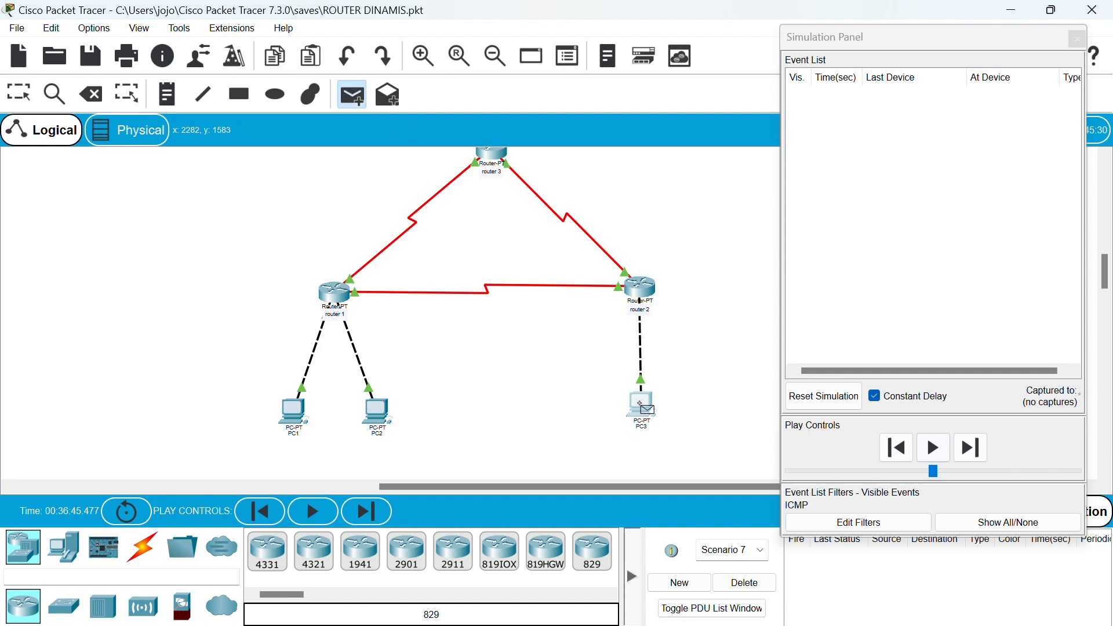
scroll(637, 406, up, 7)
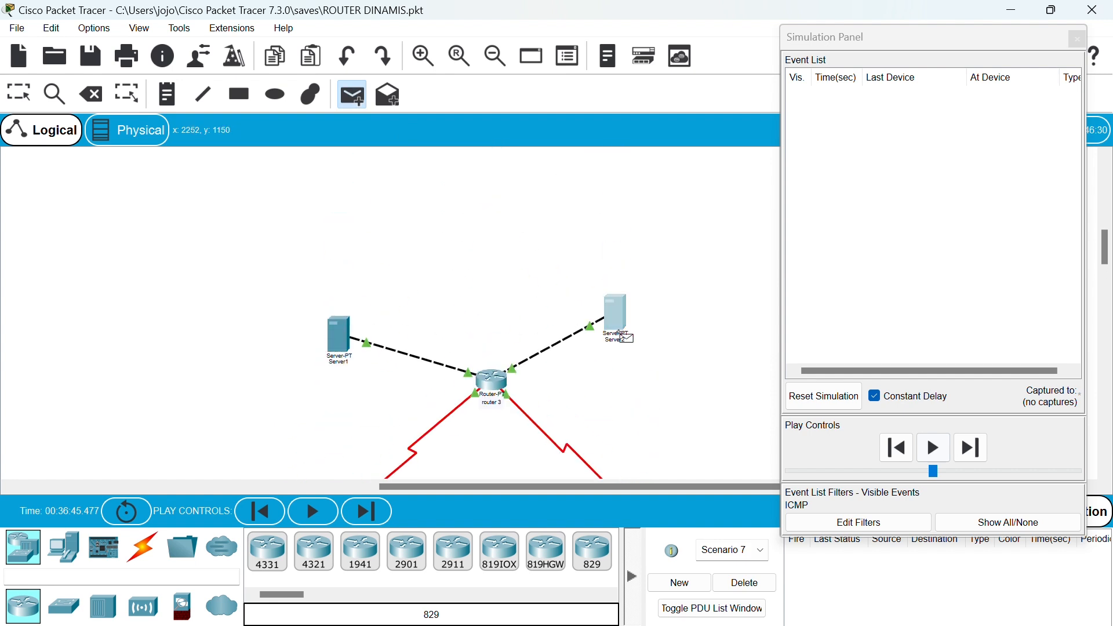
click(615, 335)
Play the PC3-to-Server2 simulation, following the packet through the routers to the server and back to PC3.
scroll(632, 343, down, 7)
click(932, 448)
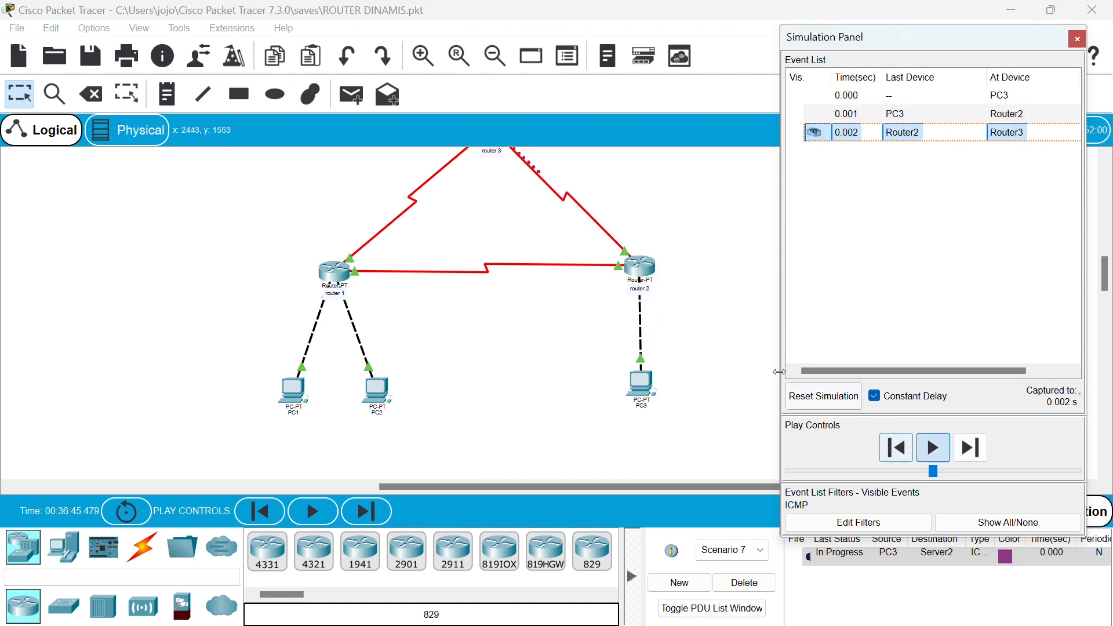
scroll(721, 359, up, 5)
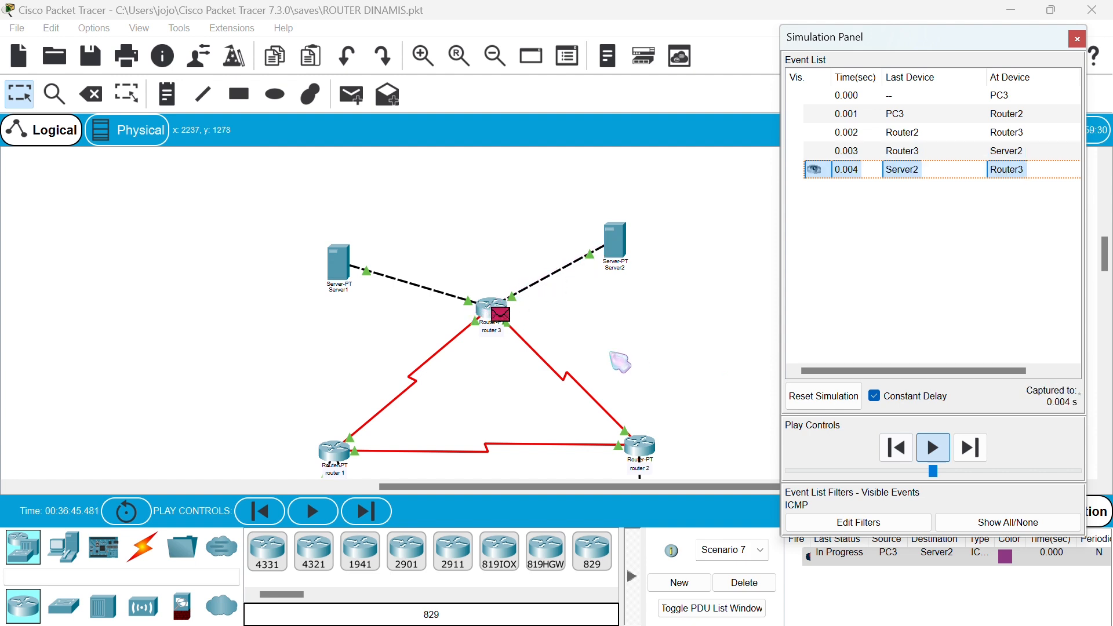
scroll(621, 363, down, 3)
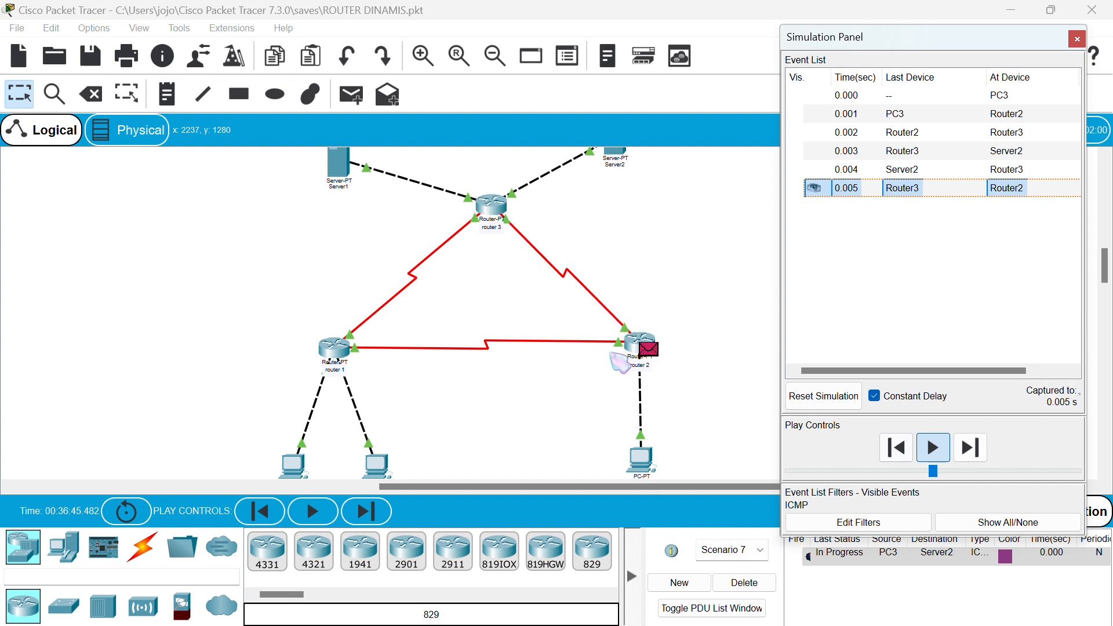
scroll(637, 394, down, 3)
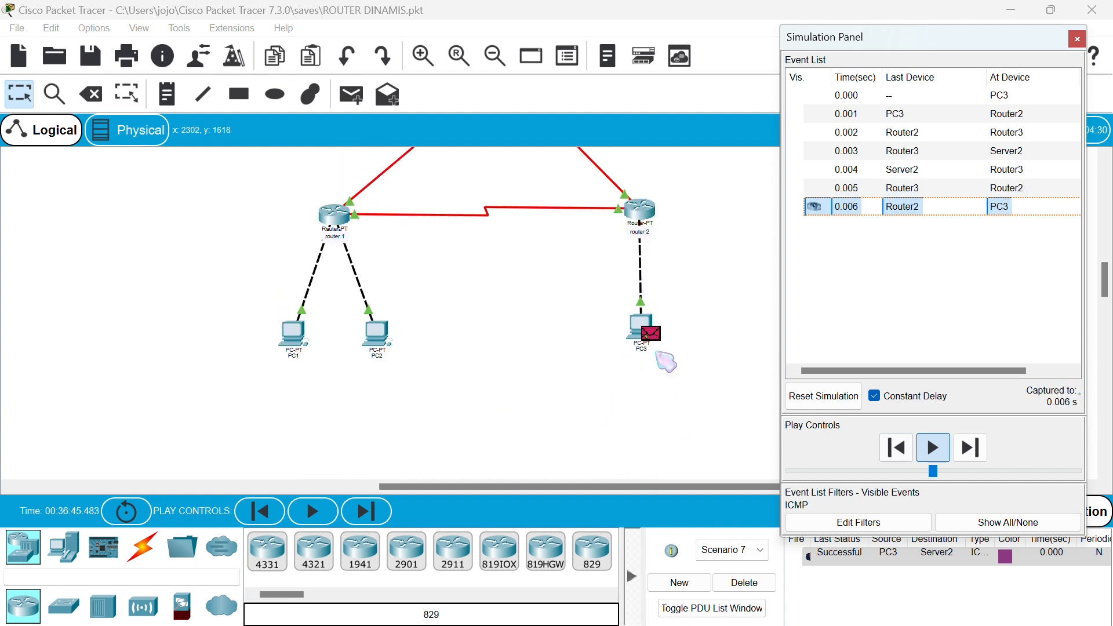
scroll(684, 348, up, 1)
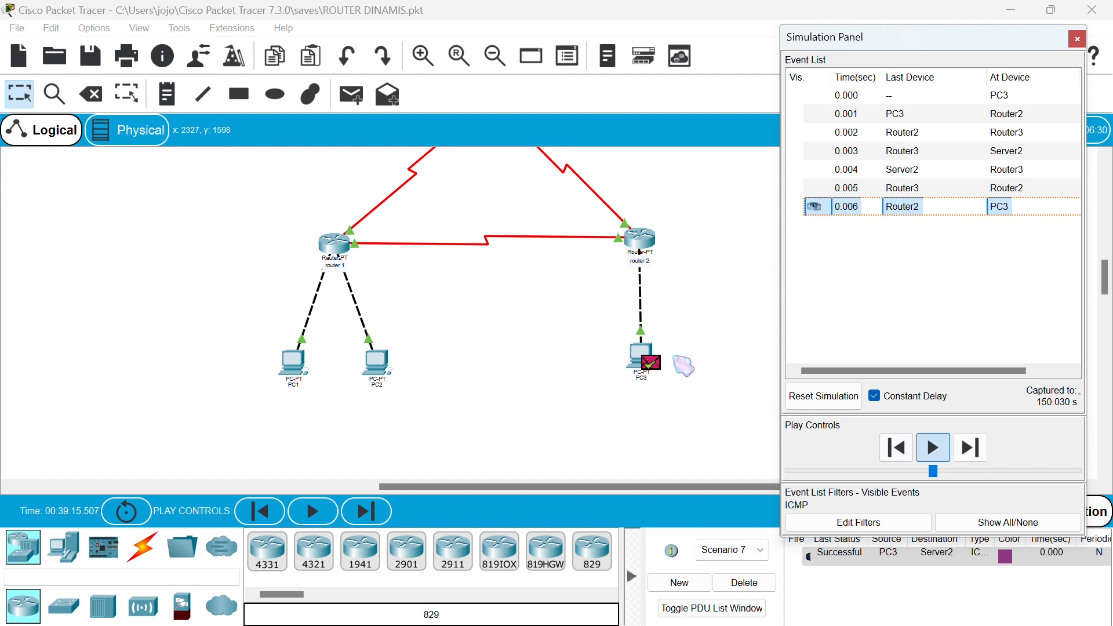
Create another scenario and add a simple PDU from Server1 to Server2.
click(679, 582)
scroll(600, 429, up, 5)
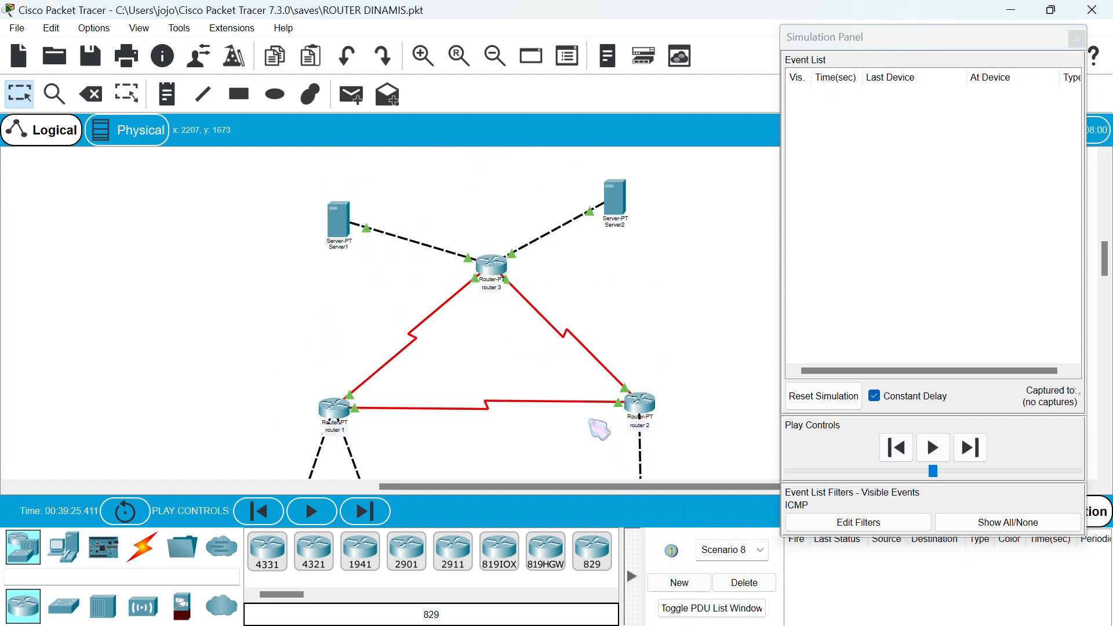
click(425, 56)
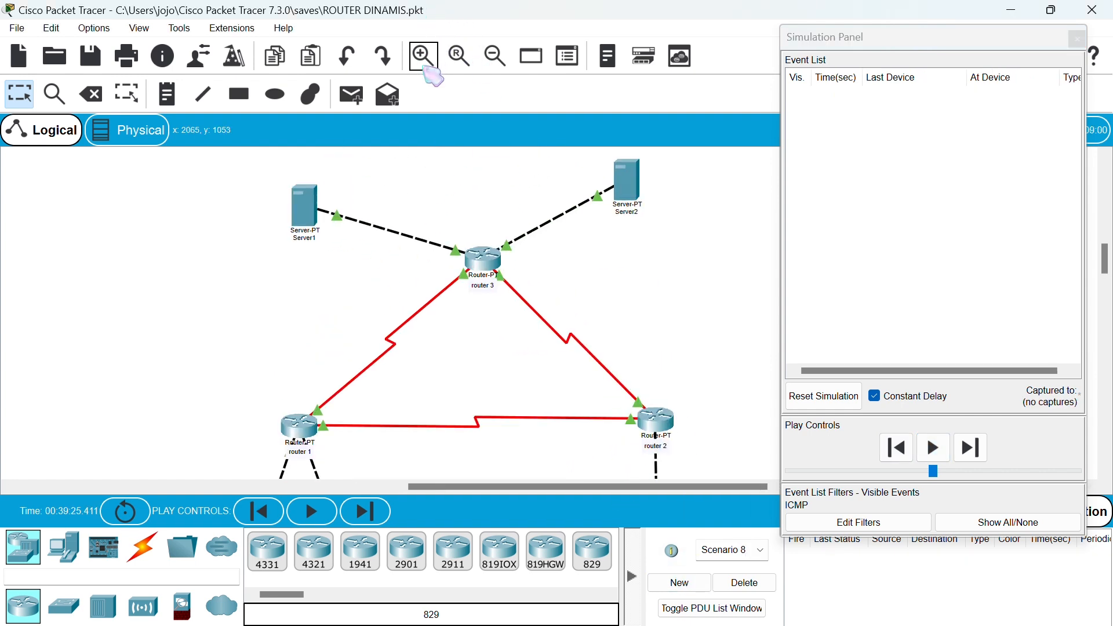
scroll(412, 235, up, 3)
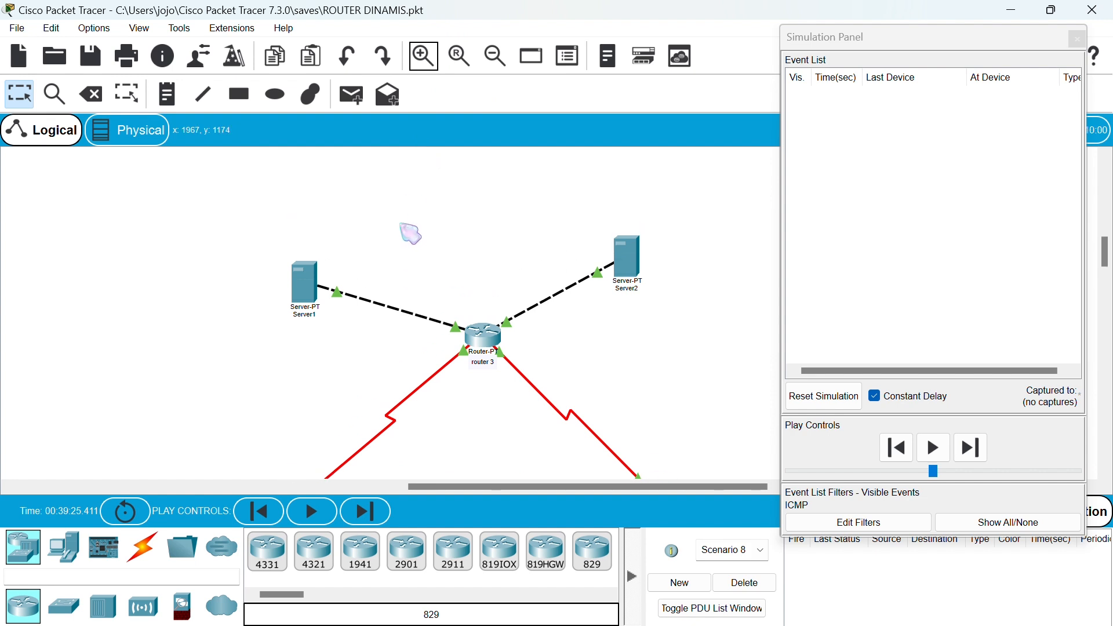
click(351, 96)
click(306, 294)
click(626, 264)
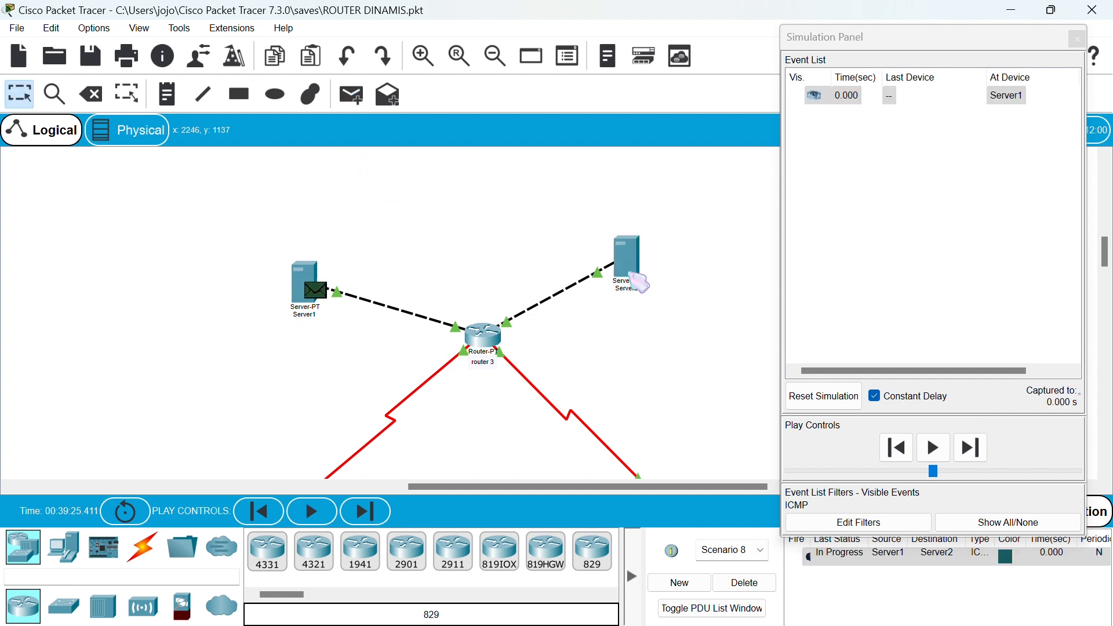
Play the Server1-to-Server2 simulation, following the packet to Server2 and back to Server1.
click(934, 447)
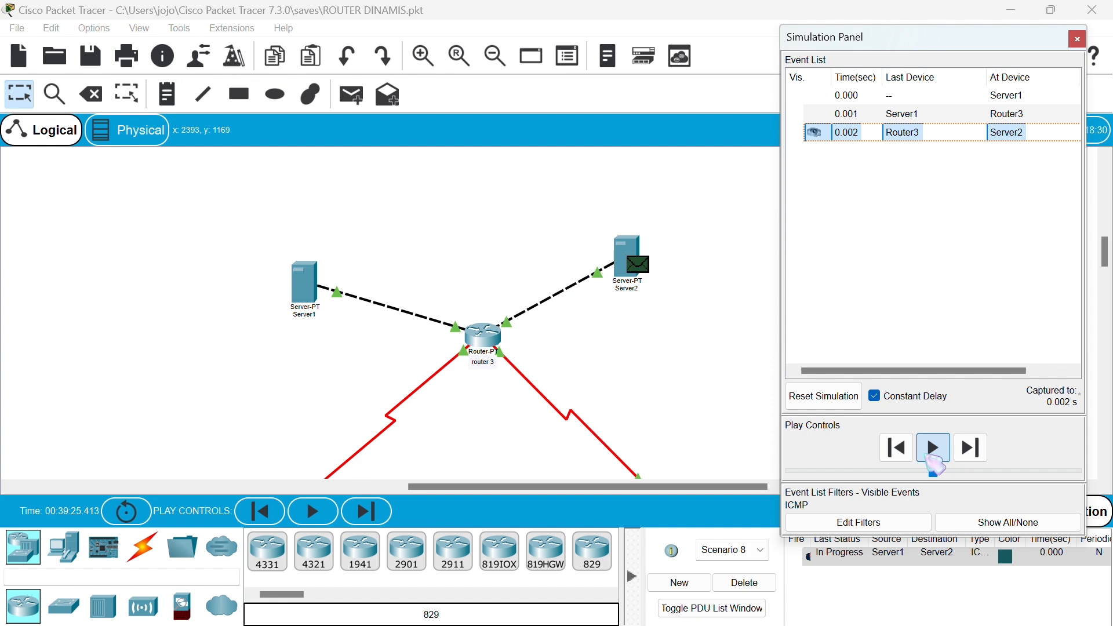
scroll(681, 363, down, 1)
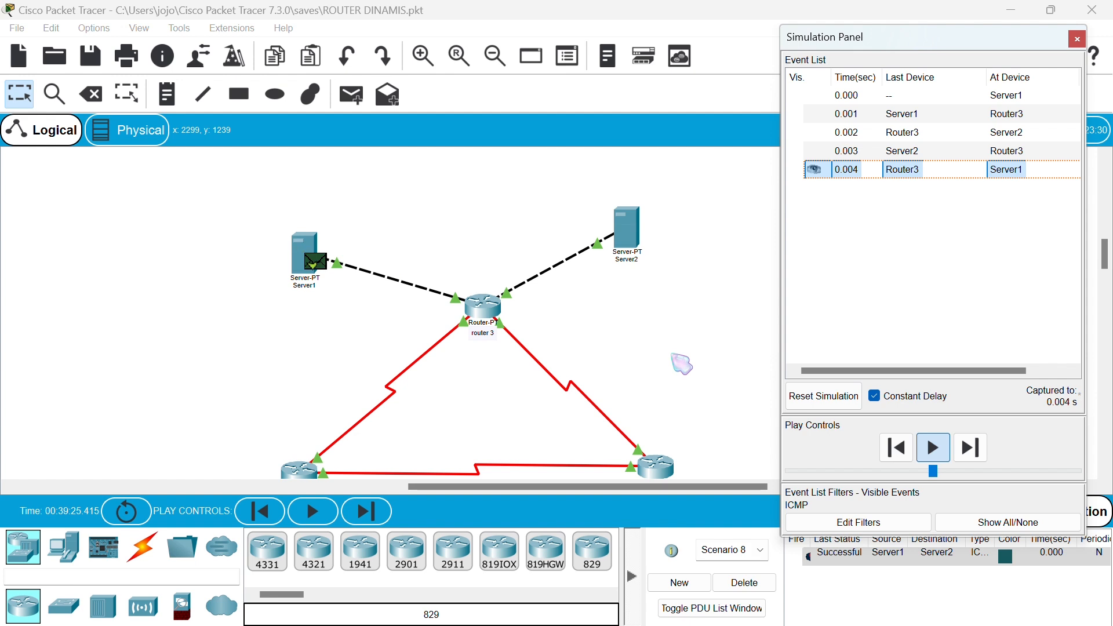
scroll(502, 315, down, 2)
Create another scenario and add a simple PDU from Server1 to PC1.
click(683, 583)
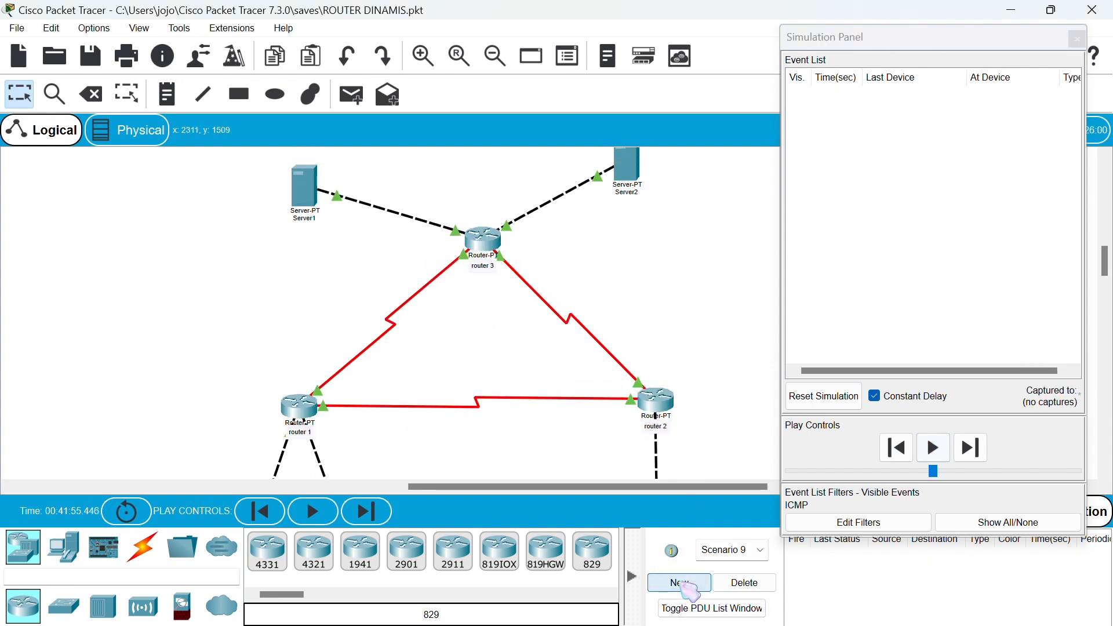
click(354, 99)
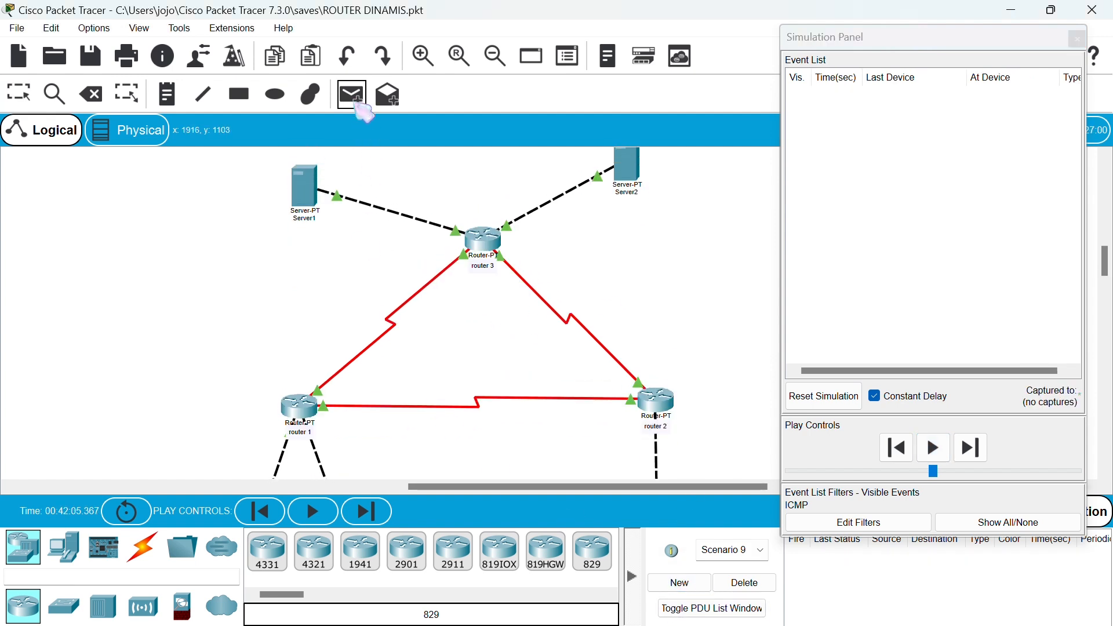
scroll(373, 251, down, 6)
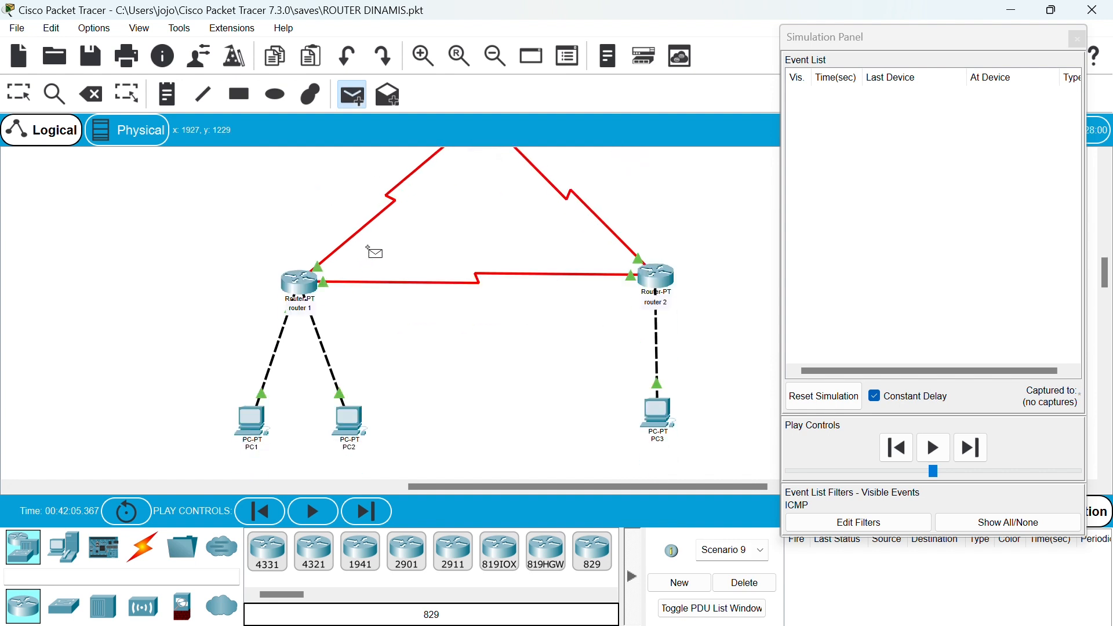
click(261, 362)
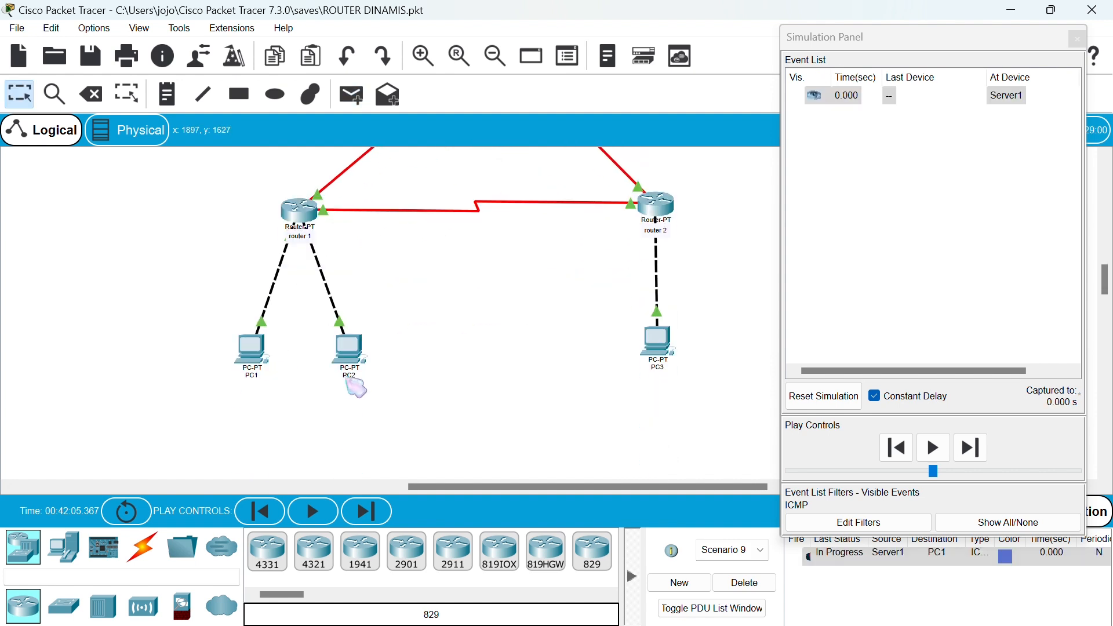
Play the Server1-to-PC1 simulation, following the packet to PC1 and back to Server1.
click(932, 449)
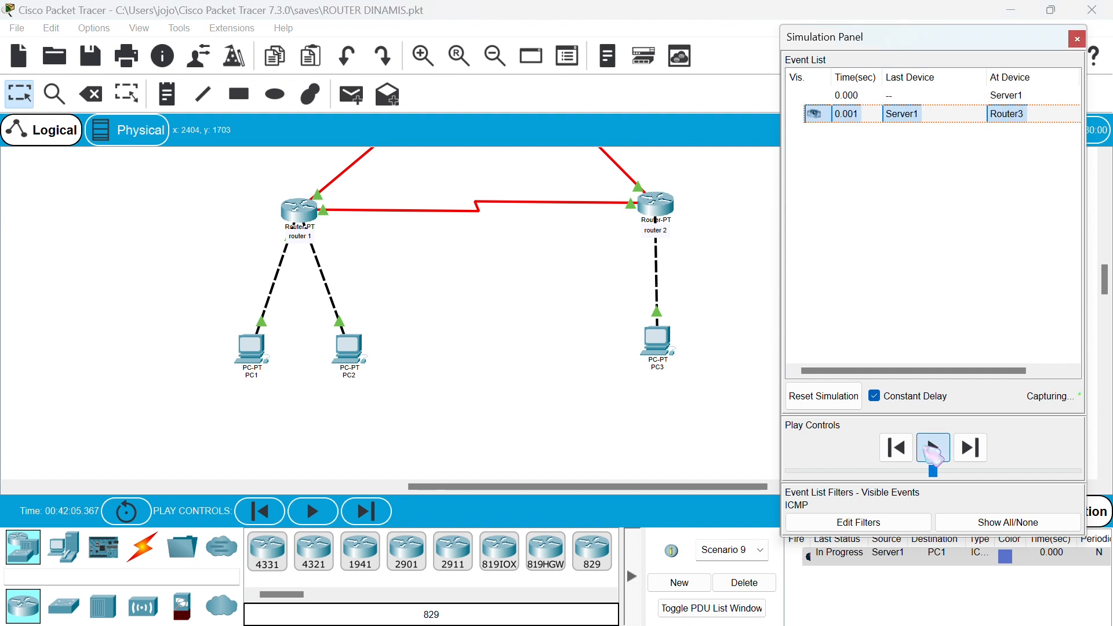
scroll(635, 324, up, 6)
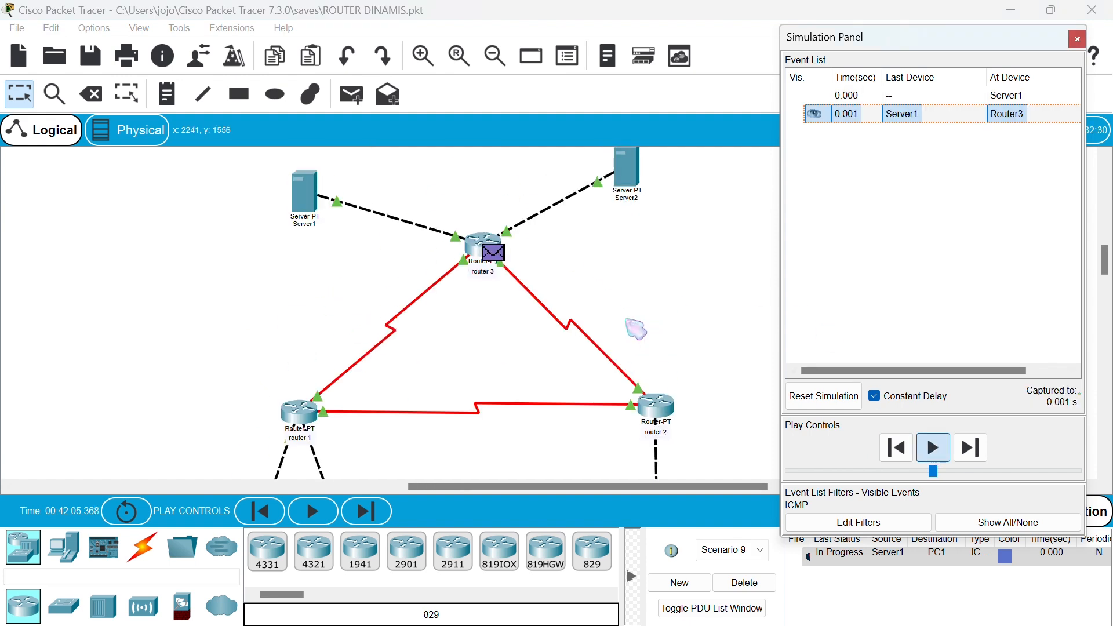
scroll(342, 431, down, 5)
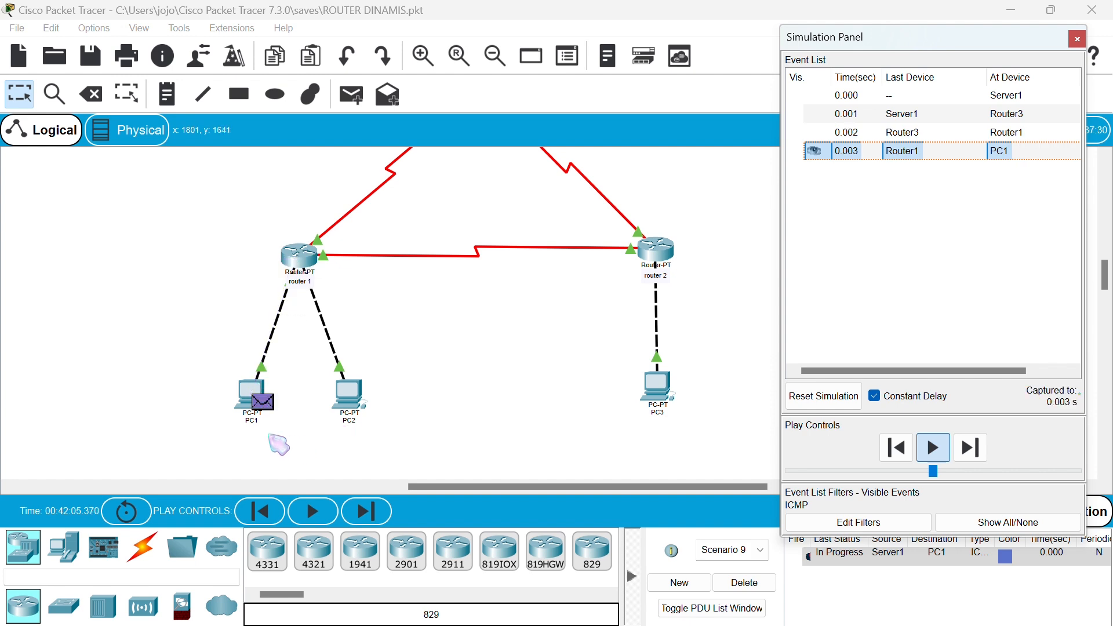
scroll(278, 444, up, 3)
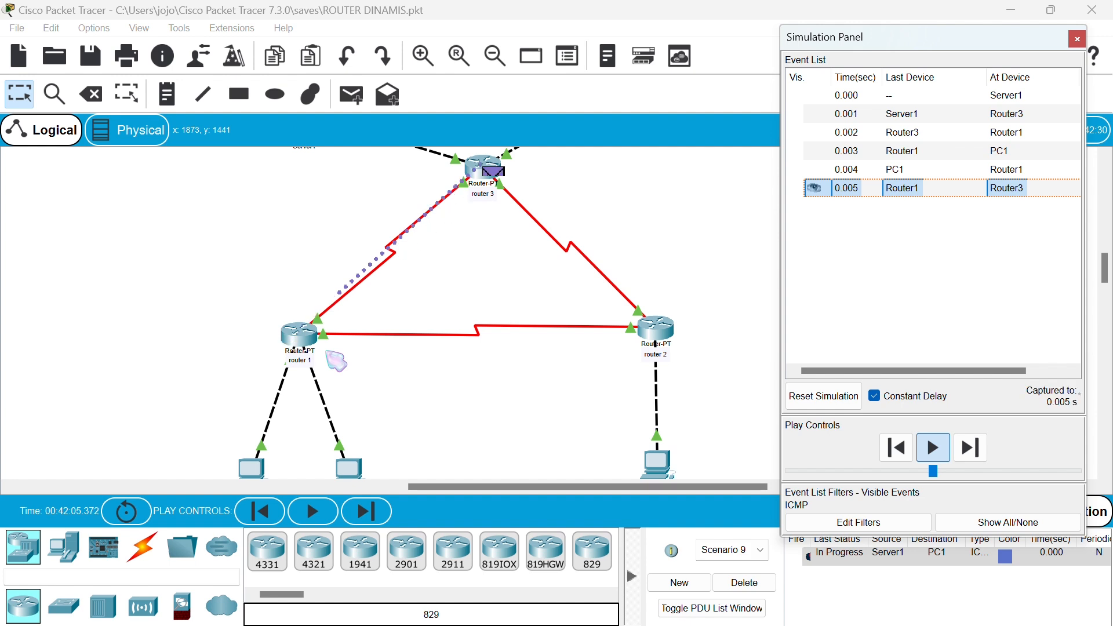
scroll(507, 215, up, 6)
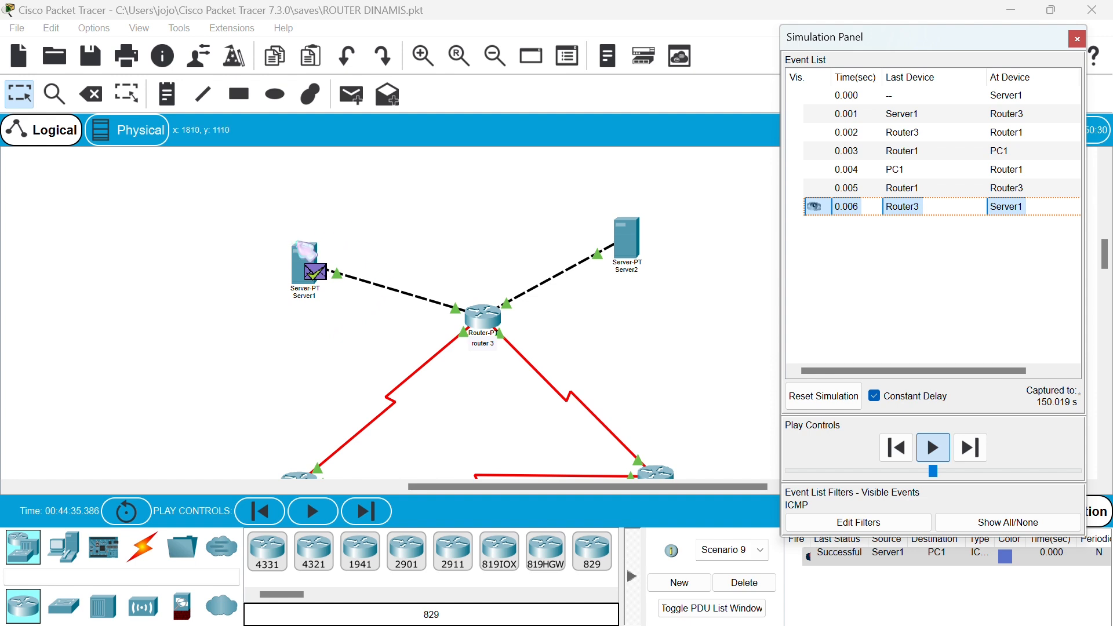
Create another scenario and add a simple PDU from Server1 to PC2.
click(682, 583)
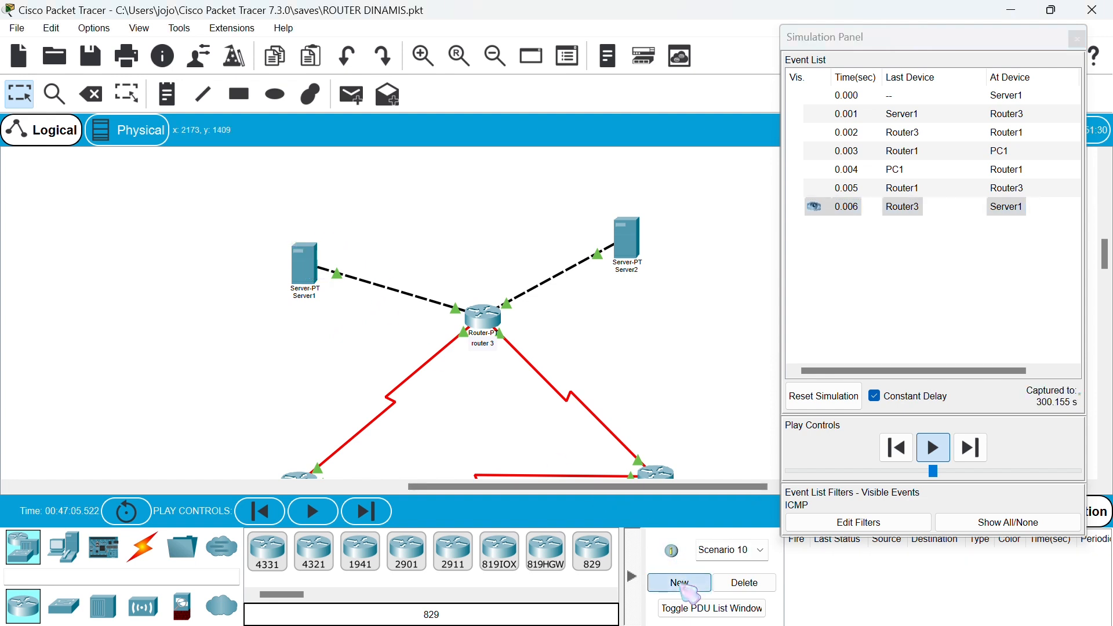
click(358, 103)
click(310, 273)
scroll(310, 274, down, 9)
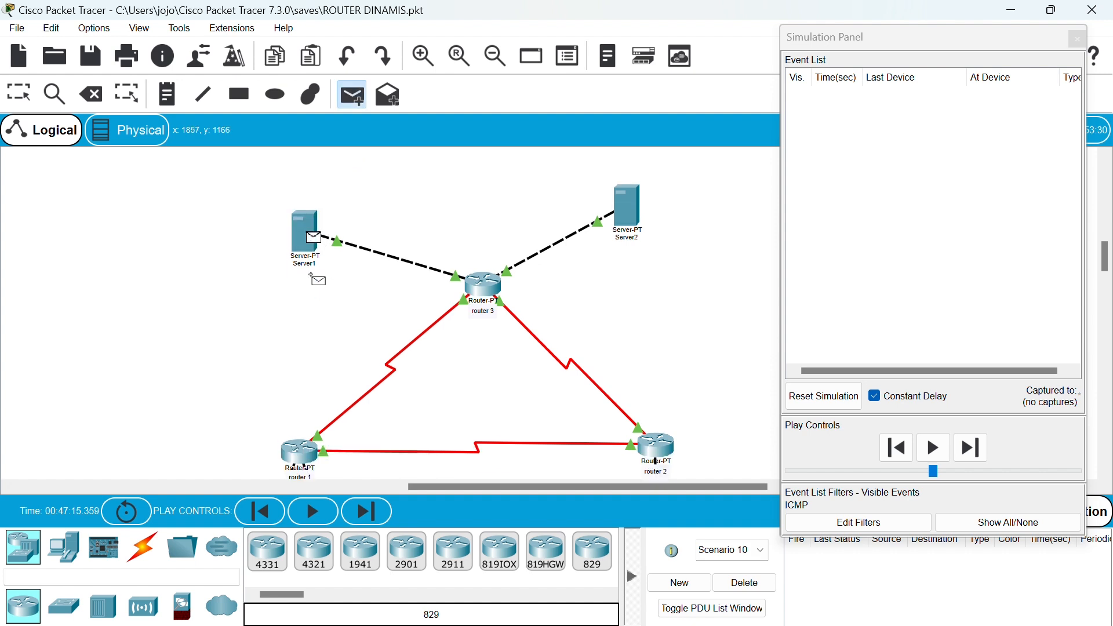
click(352, 323)
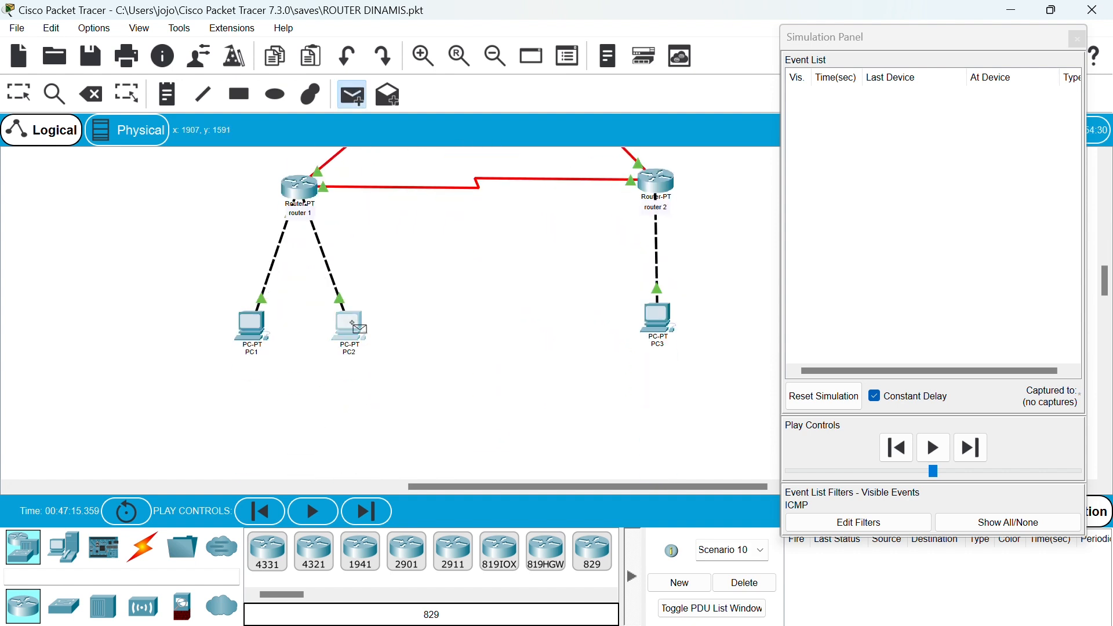
Play the Server1-to-PC2 simulation, following the packet to PC2 and back to Server1.
scroll(428, 325, up, 8)
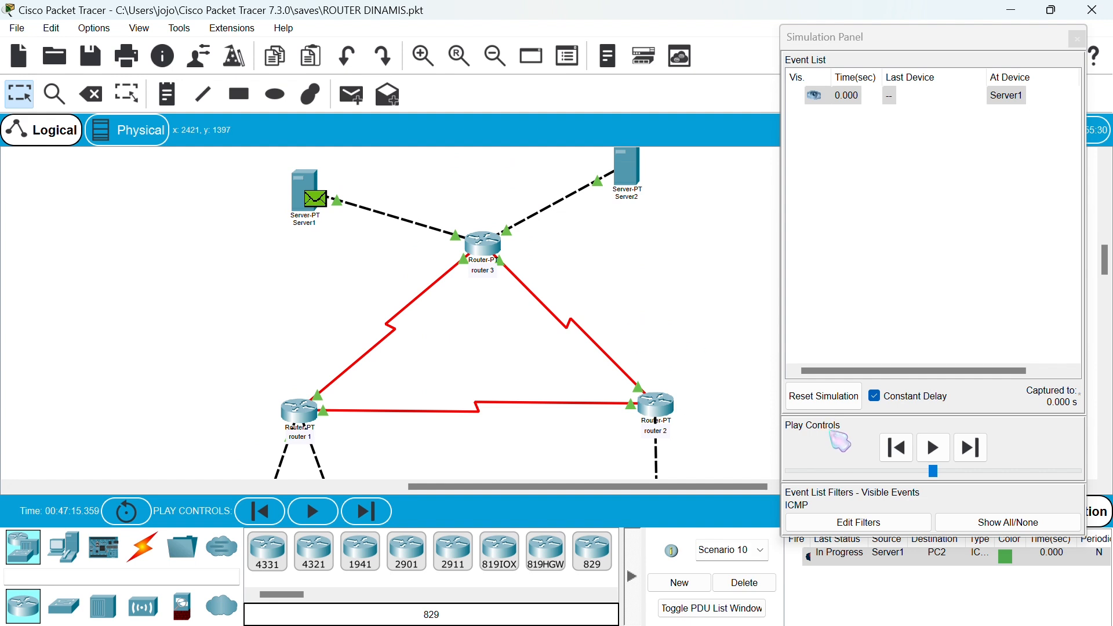
click(930, 451)
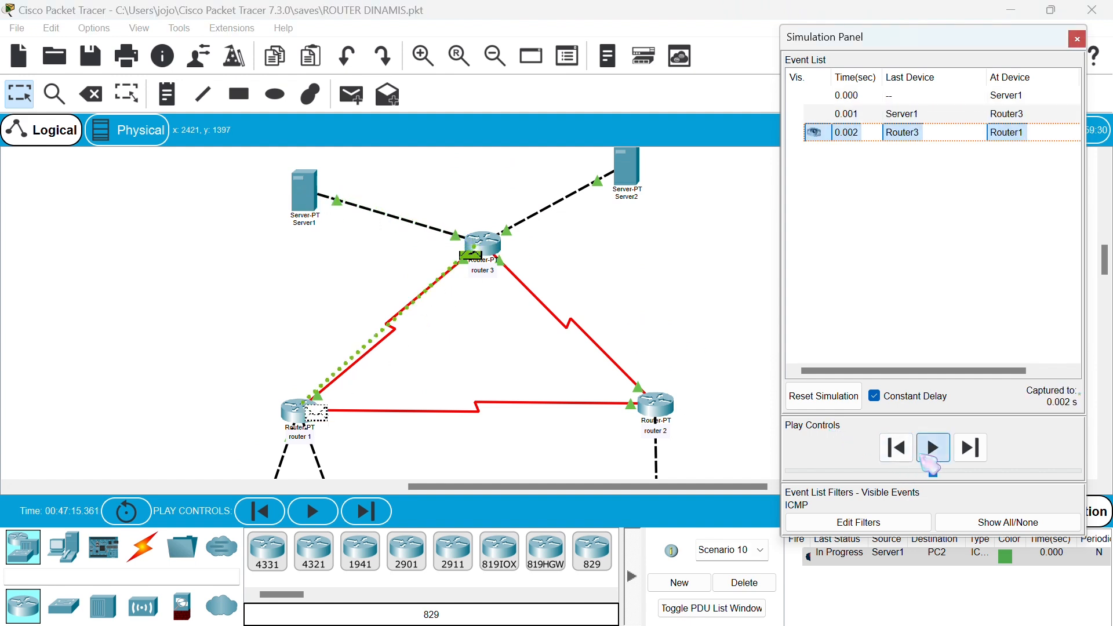
scroll(608, 442, down, 3)
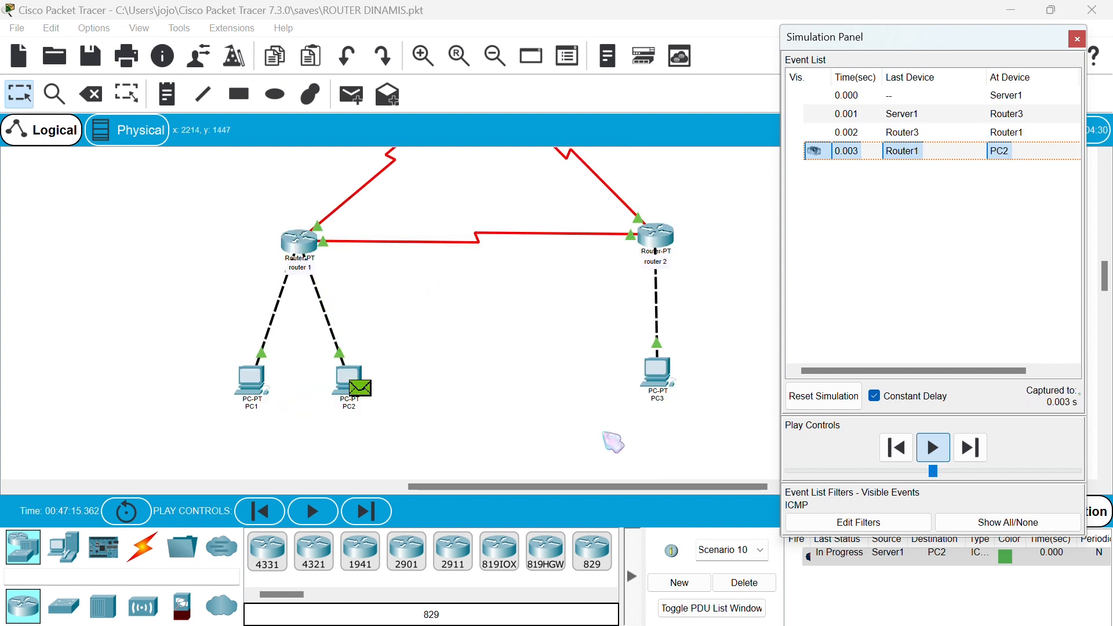
scroll(566, 380, up, 3)
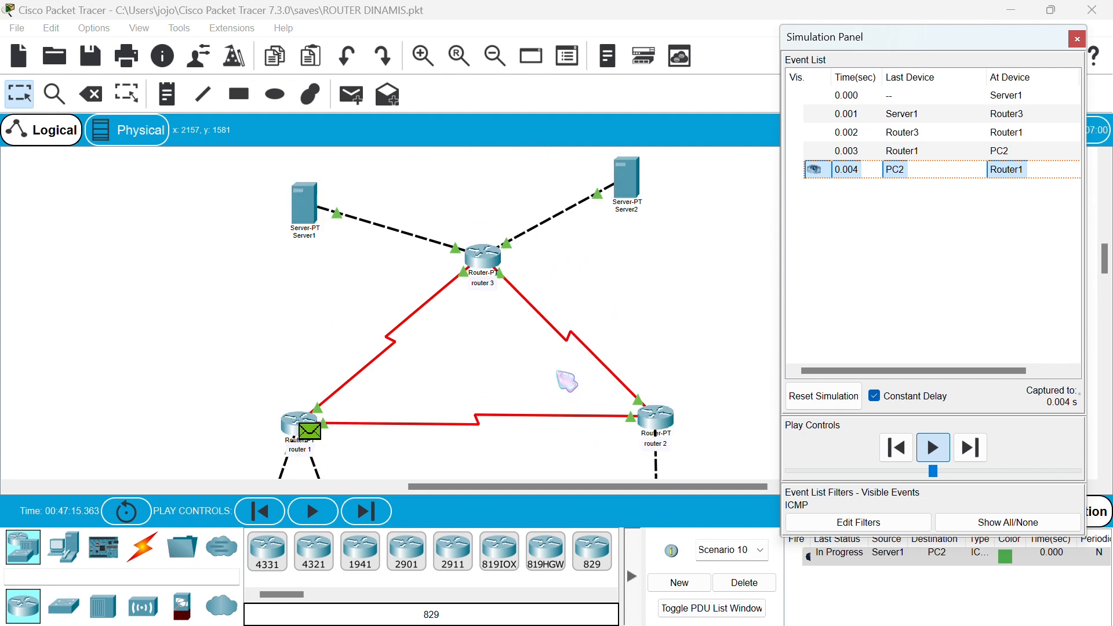
scroll(566, 380, up, 2)
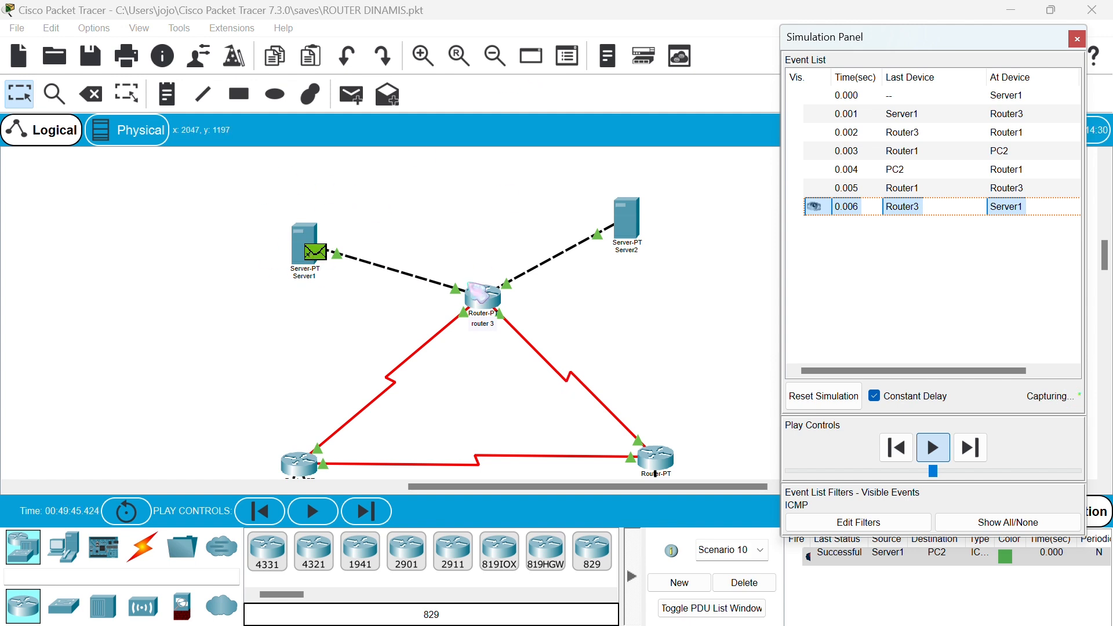
scroll(471, 311, down, 1)
scroll(471, 311, down, 6)
scroll(467, 308, up, 5)
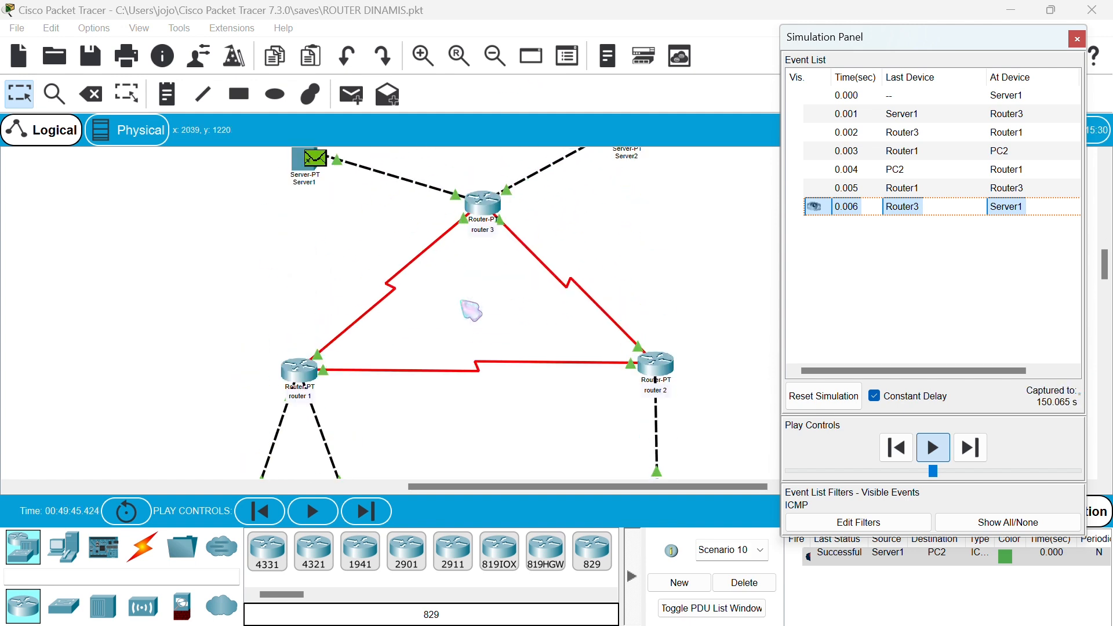
Create another scenario and add a simple PDU from Server1 to PC3.
click(676, 583)
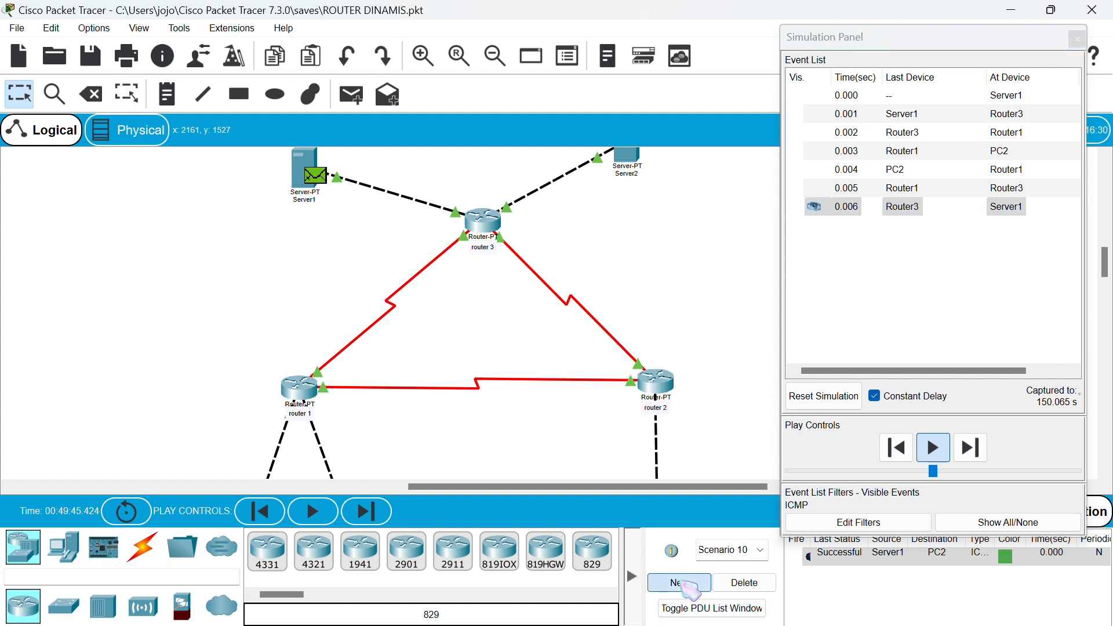
click(357, 95)
scroll(384, 265, down, 2)
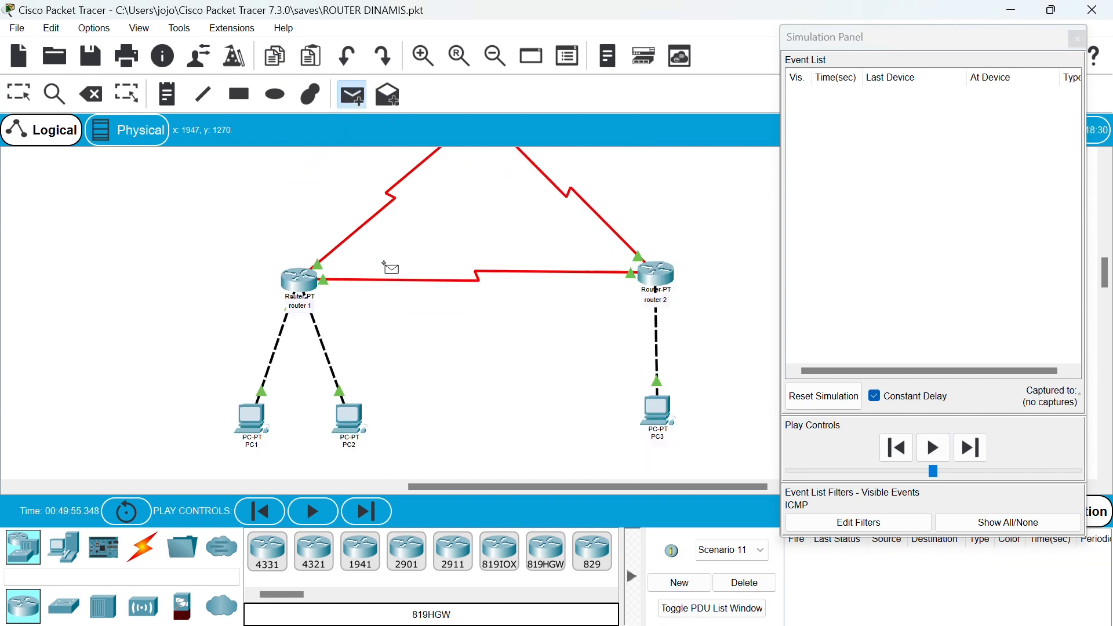
scroll(384, 264, down, 1)
click(649, 357)
Play the Server1-to-PC3 simulation, following the packet to PC3 and back to Server1, and return to Realtime mode.
scroll(645, 435, up, 2)
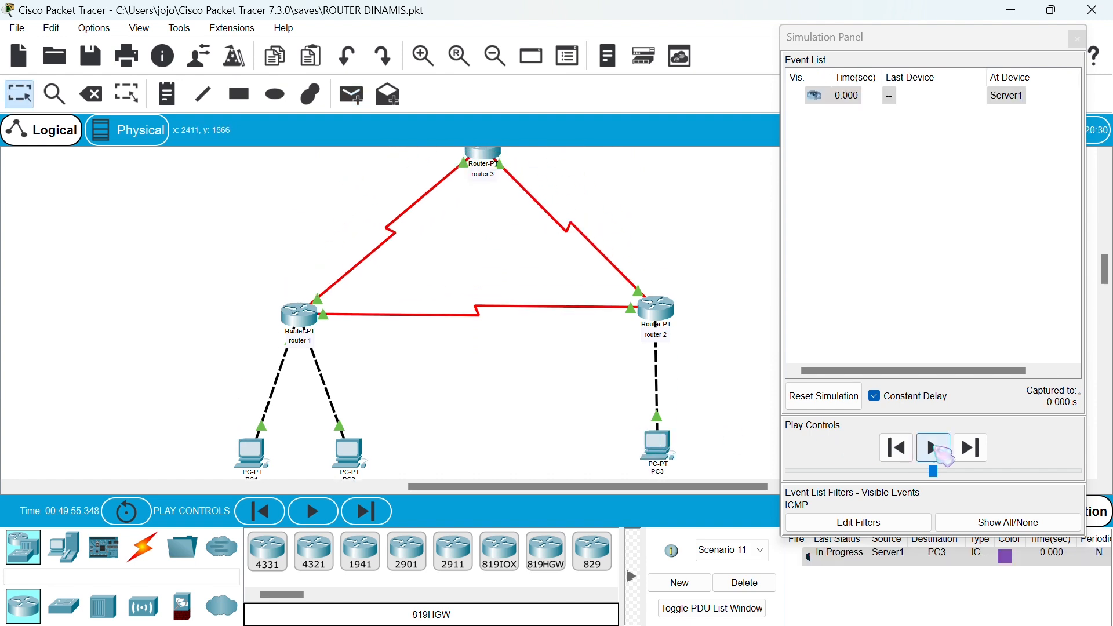
click(932, 447)
scroll(588, 390, up, 2)
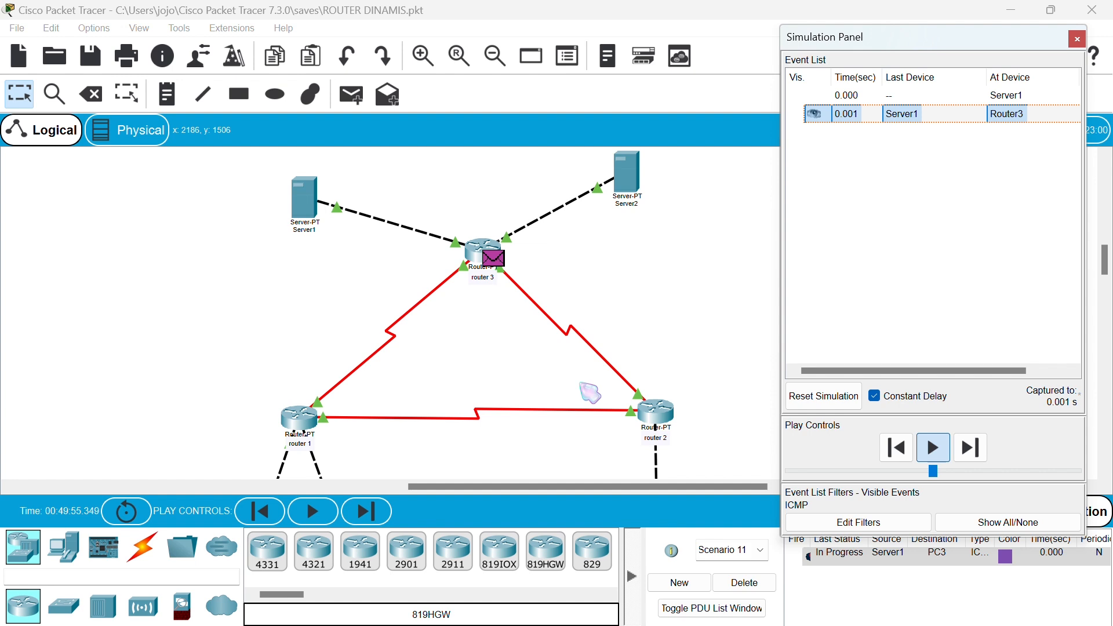
scroll(672, 425, down, 4)
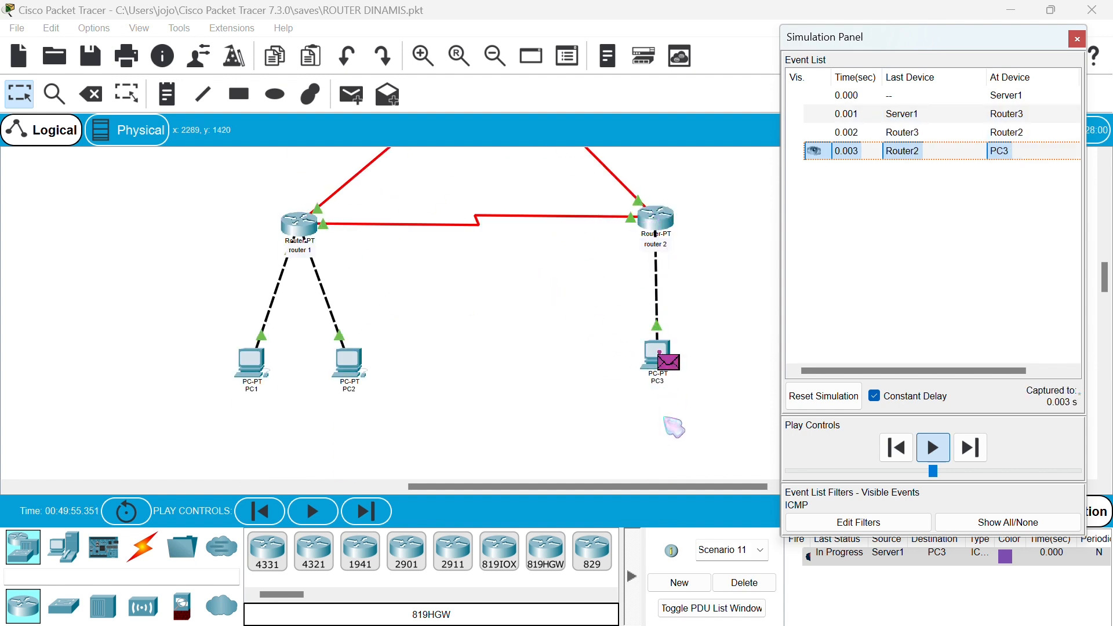
scroll(674, 427, up, 3)
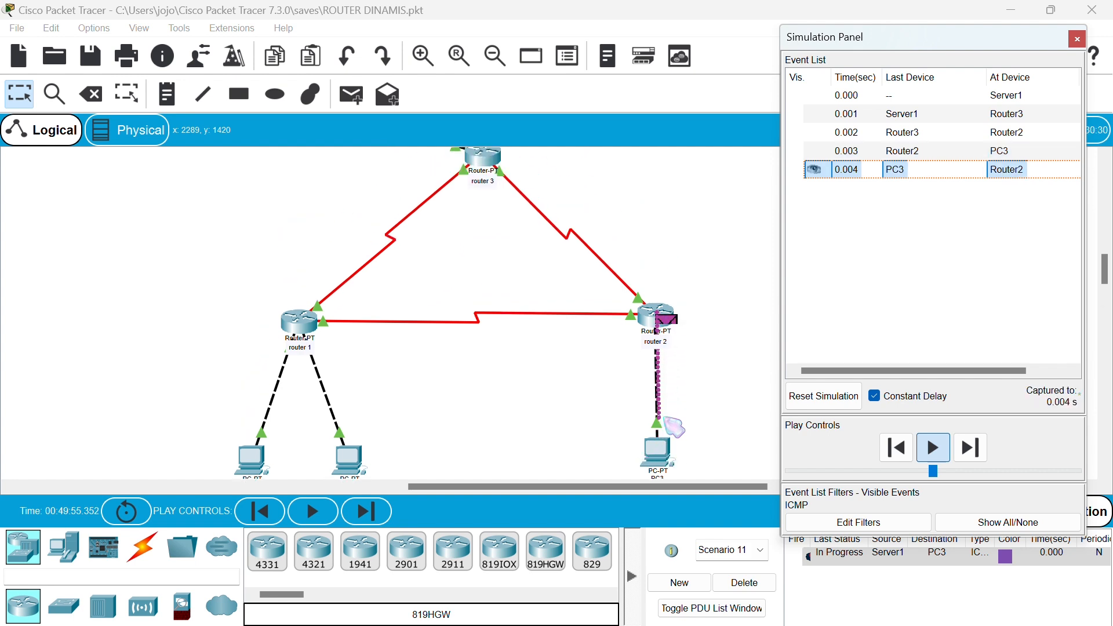
scroll(674, 427, up, 3)
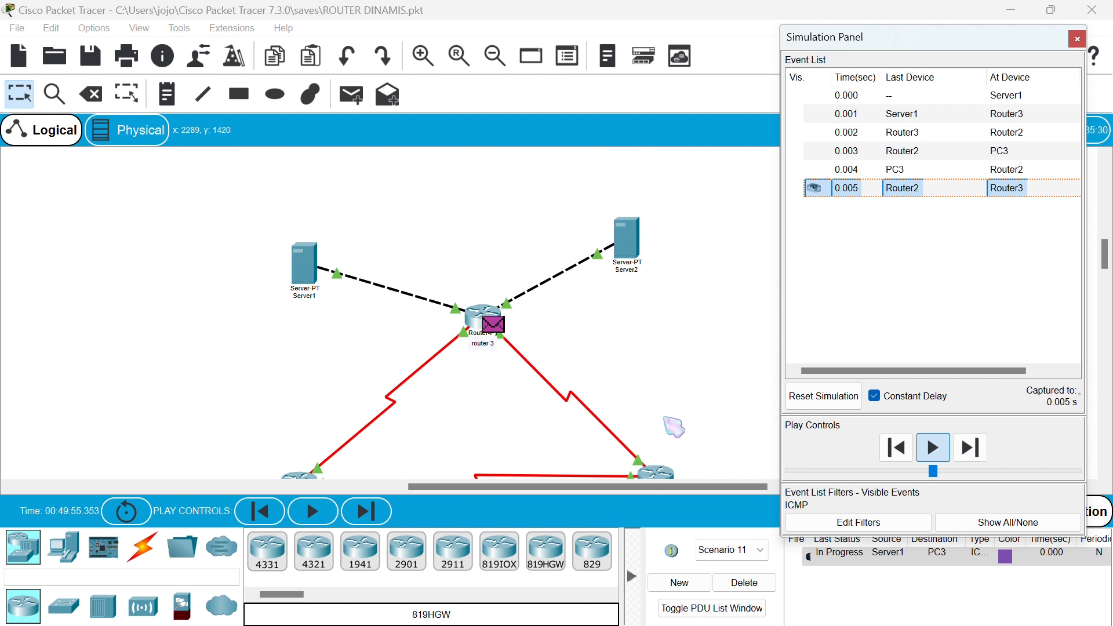
scroll(674, 427, up, 1)
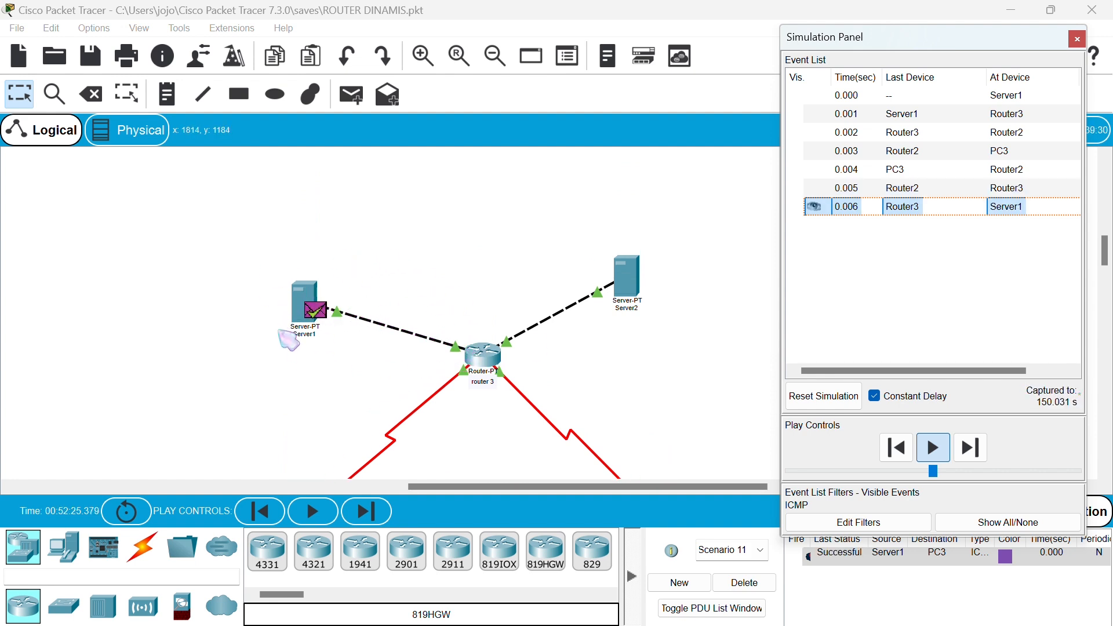
click(1076, 39)
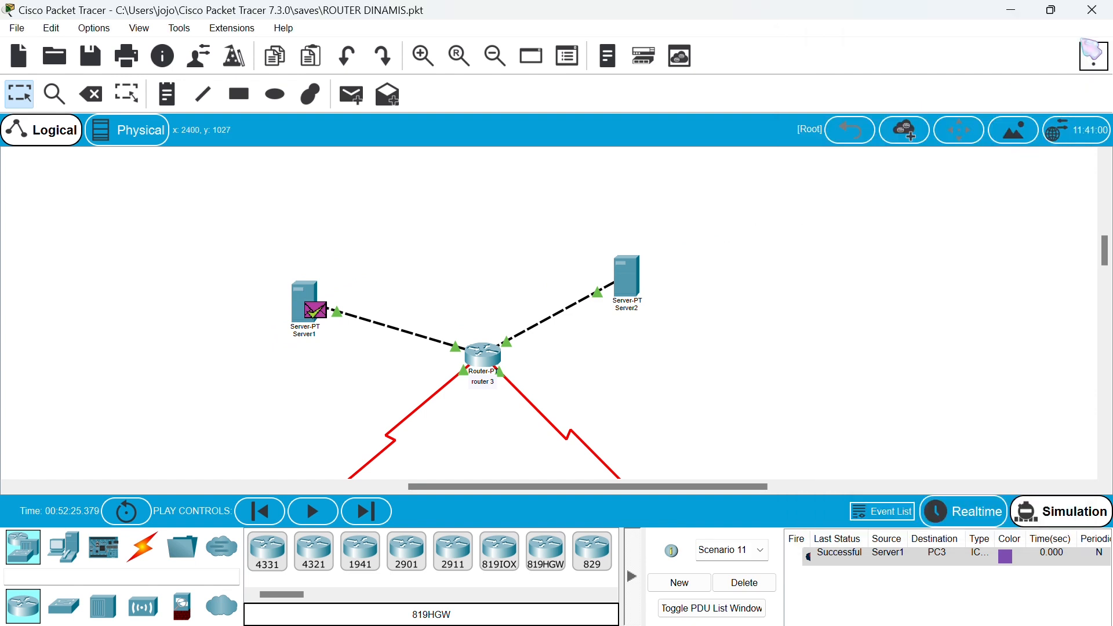
click(985, 511)
Open PC1's Command Prompt and trace the route to 33.33.33.1 with tracert.
scroll(717, 336, down, 5)
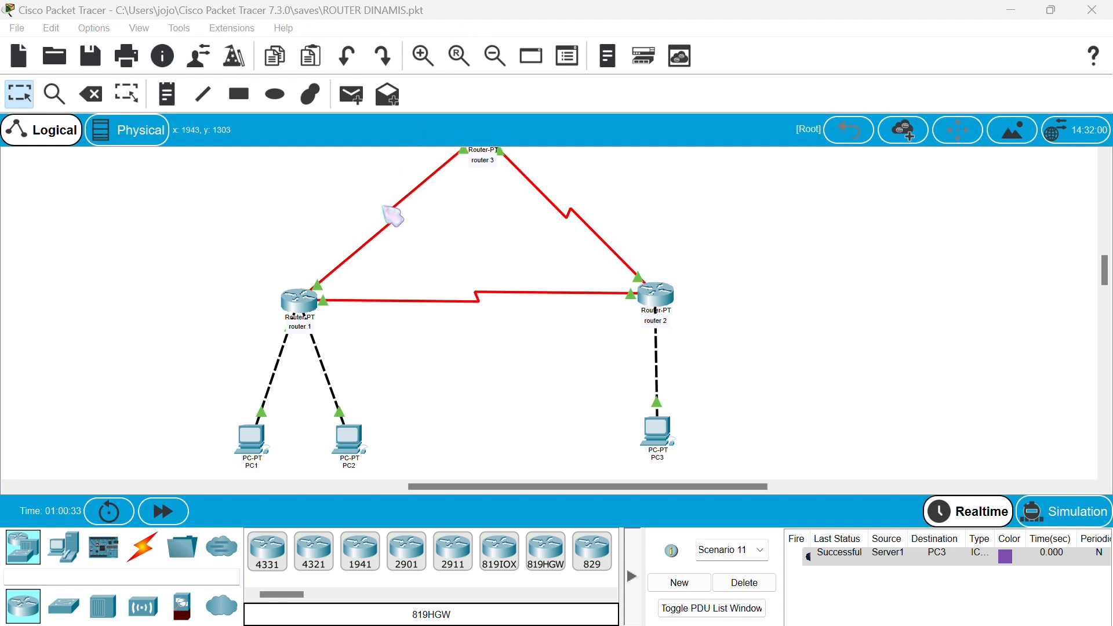
scroll(392, 217, down, 1)
click(251, 416)
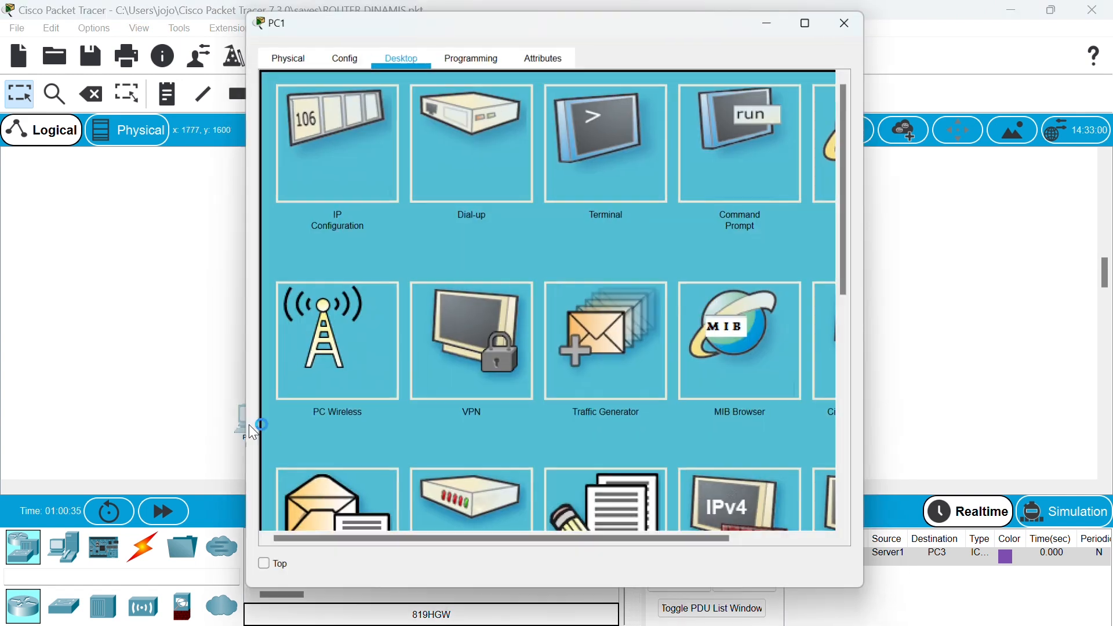
click(743, 169)
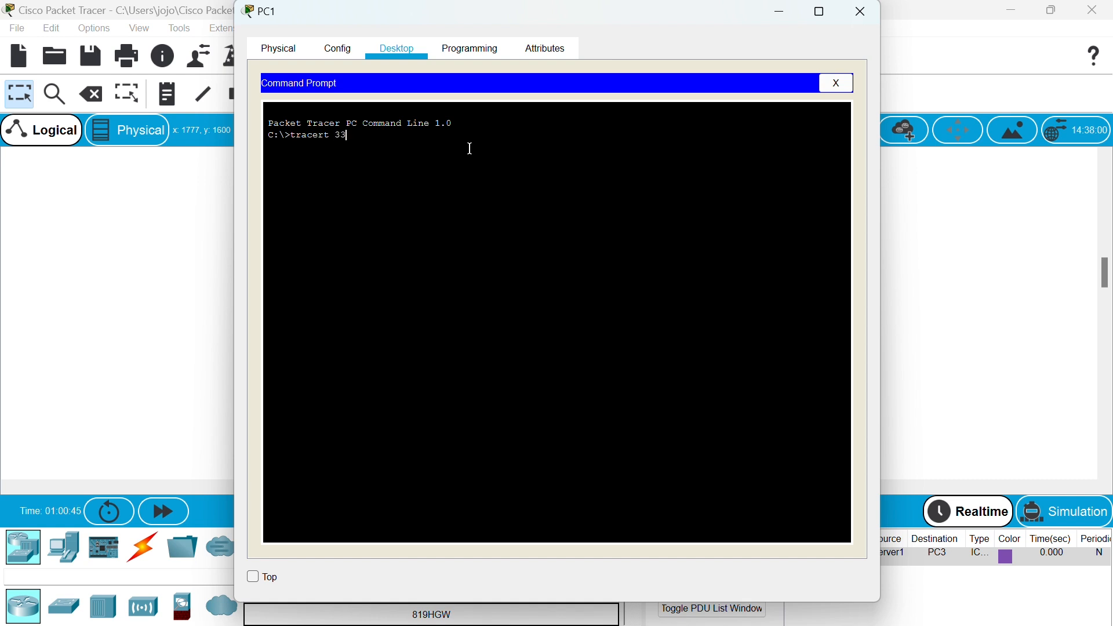
text(3.1)
key(Return)
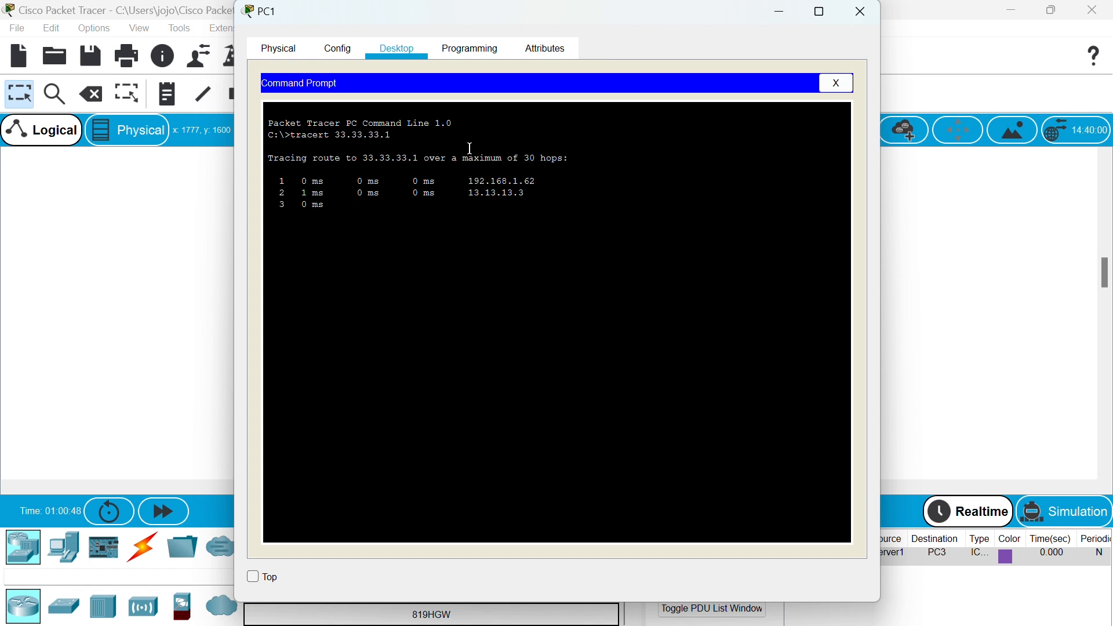
Trace the routes from PC1 to 43.43.43.1 and 192.168.1.65 with tracert.
text(tracert)
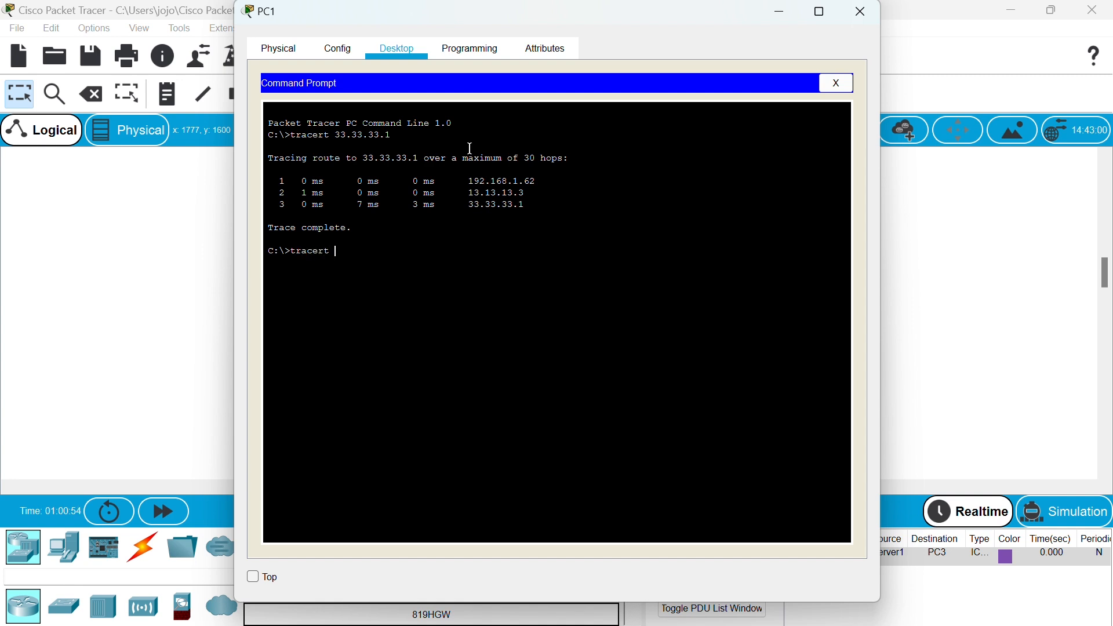
text( 43.43.43.1)
key(Return)
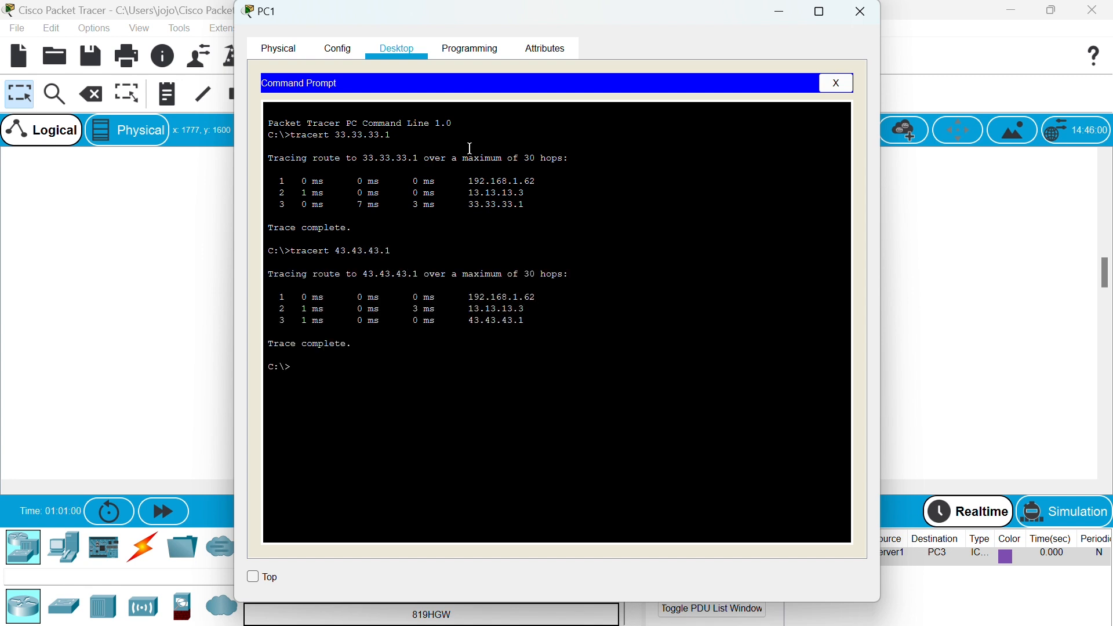
text(tracert 192.168)
text(.1.65)
key(Return)
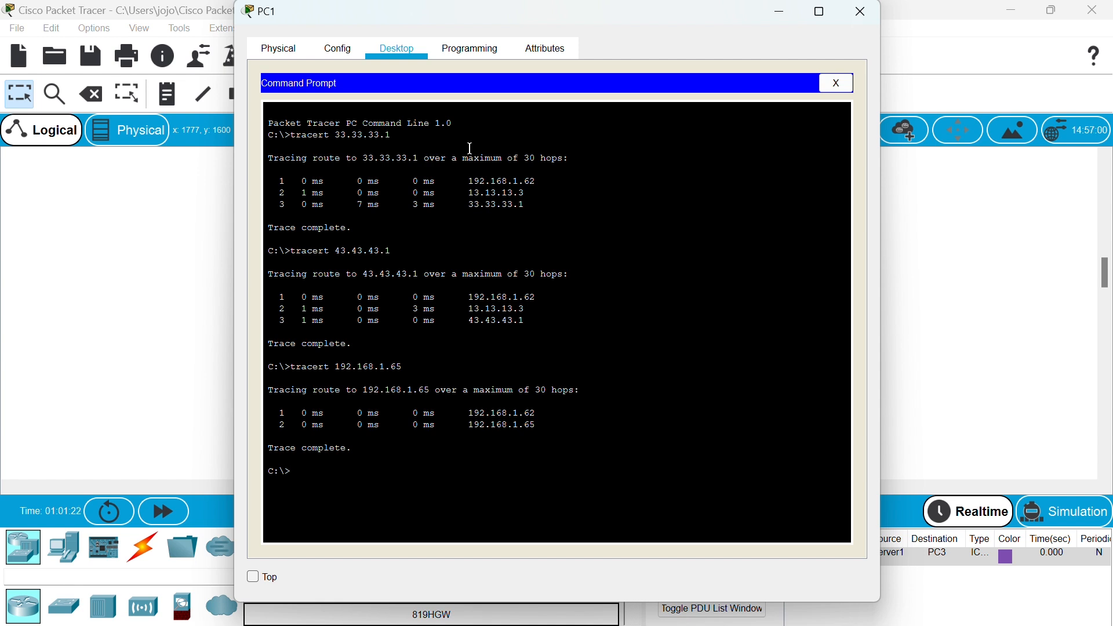
Trace the route from PC1 to 192.168.1.254 with tracert.
text(192.1.)
key(BackSpace)
text(1)
key(BackSpace)
key(BackSpace)
key(BackSpace)
key(BackSpace)
text(tracert 192.168)
text(254)
key(Return)
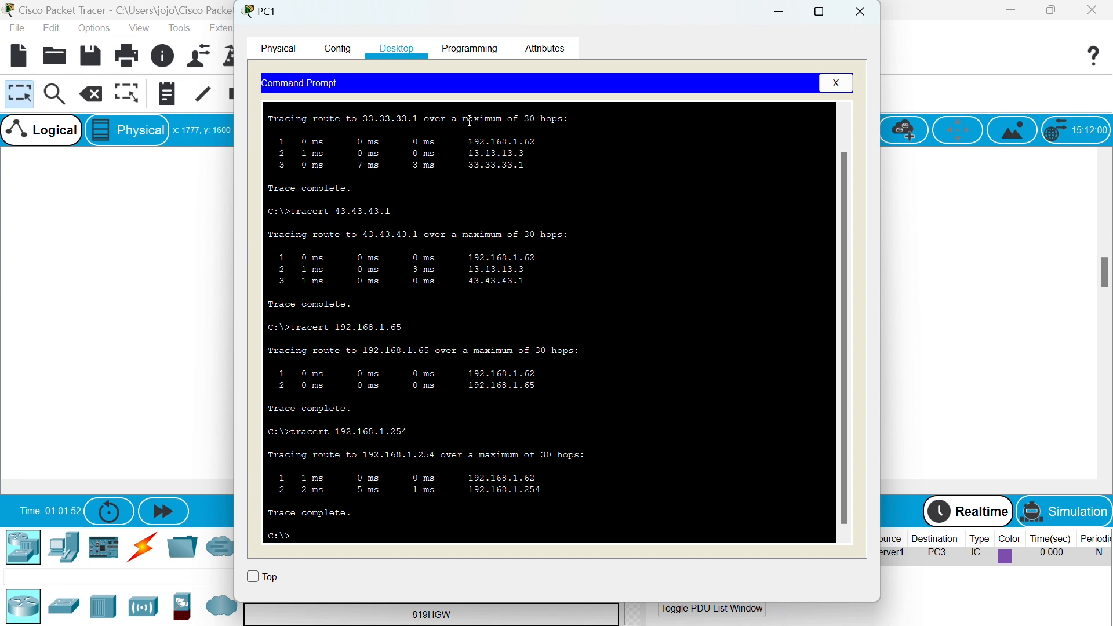
Review the hops listed in PC1's four traces and close the PC1 window.
scroll(489, 188, up, 1)
scroll(489, 188, up, 1)
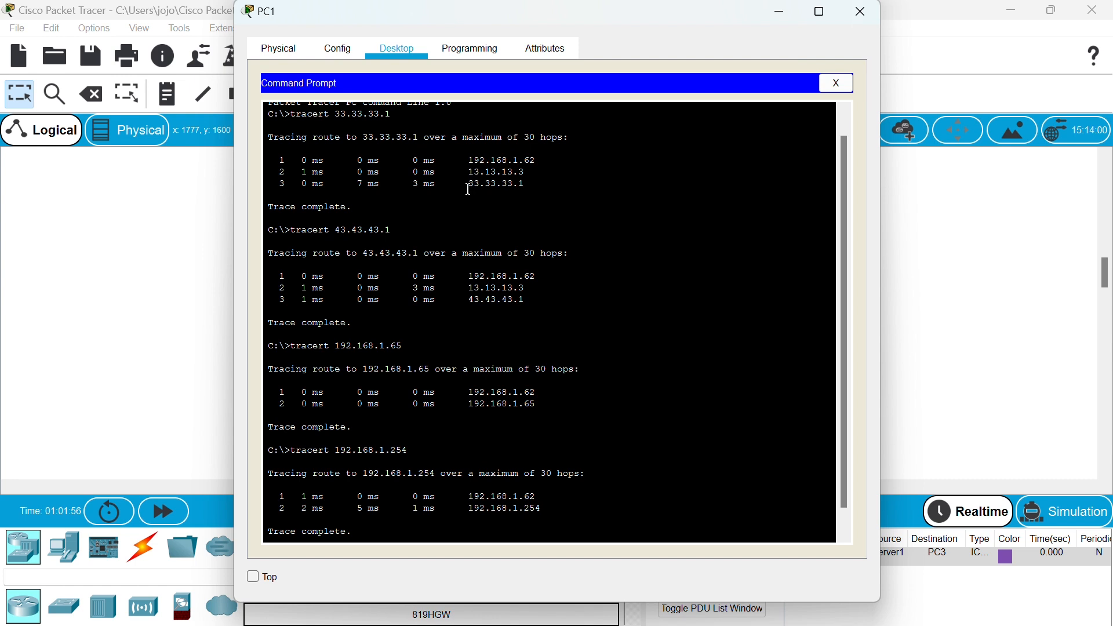
scroll(462, 155, up, 1)
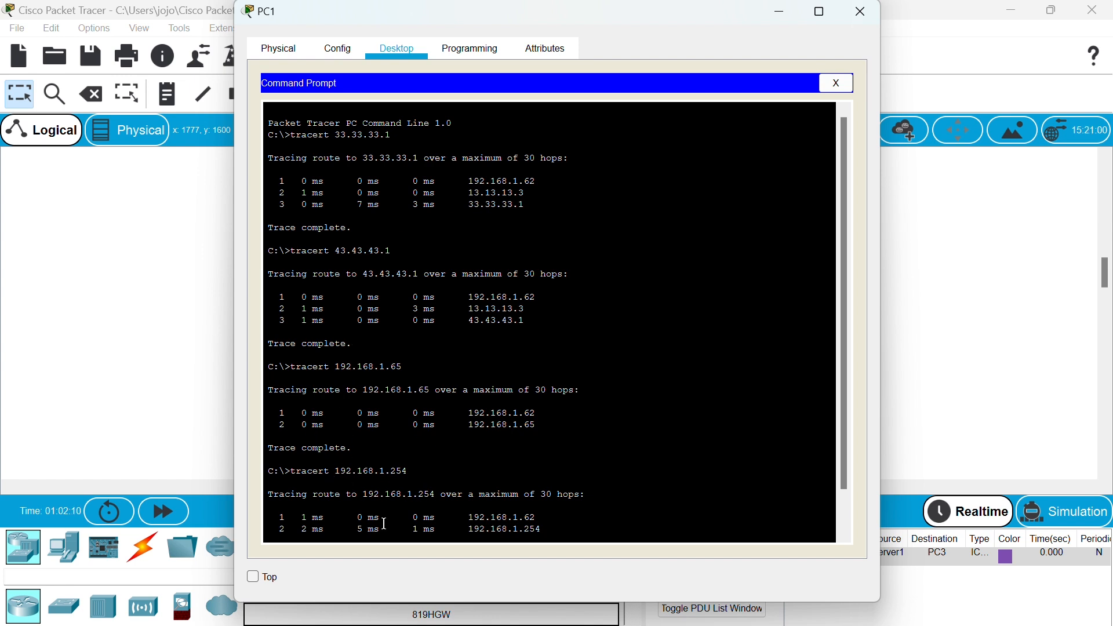
click(860, 14)
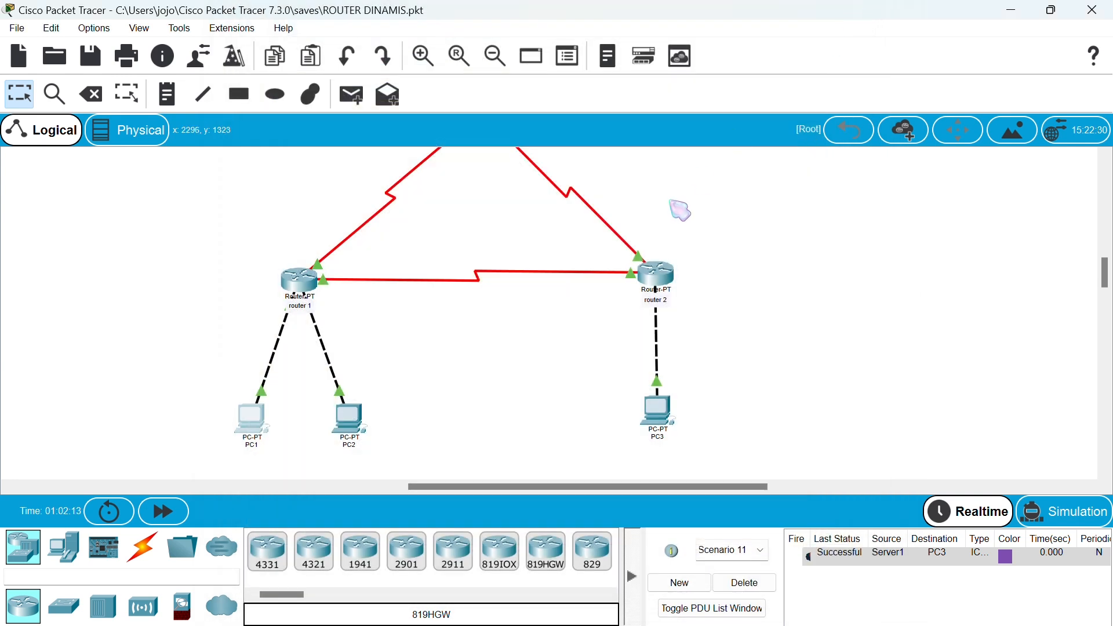
click(364, 422)
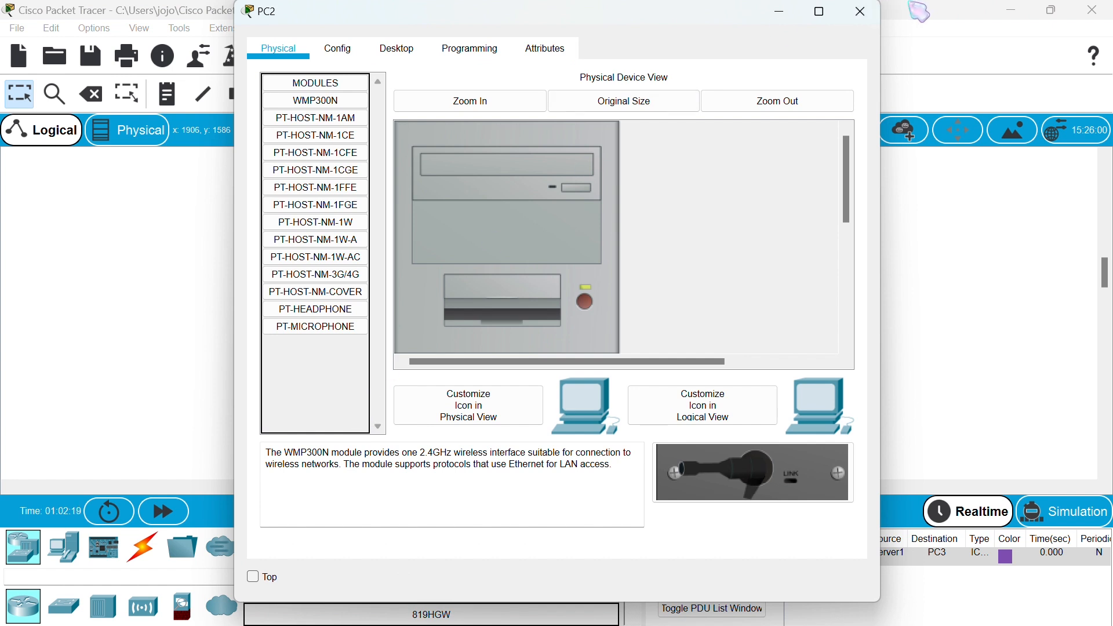
click(869, 12)
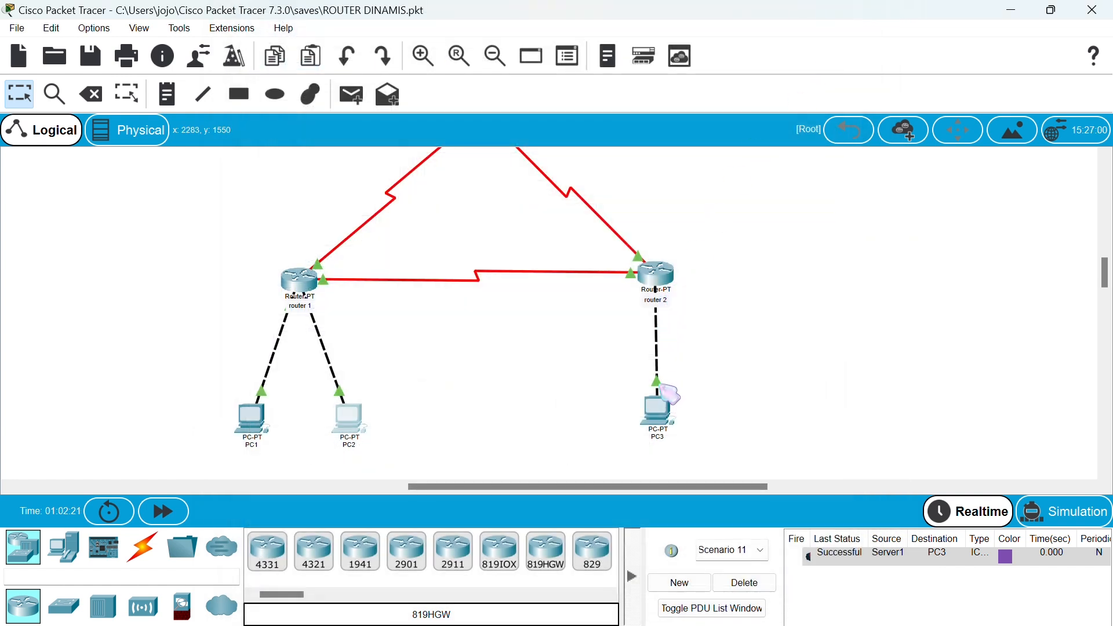
Open PC3's Command Prompt and trace the route to 192.168.1.1 with tracert.
click(662, 412)
click(664, 414)
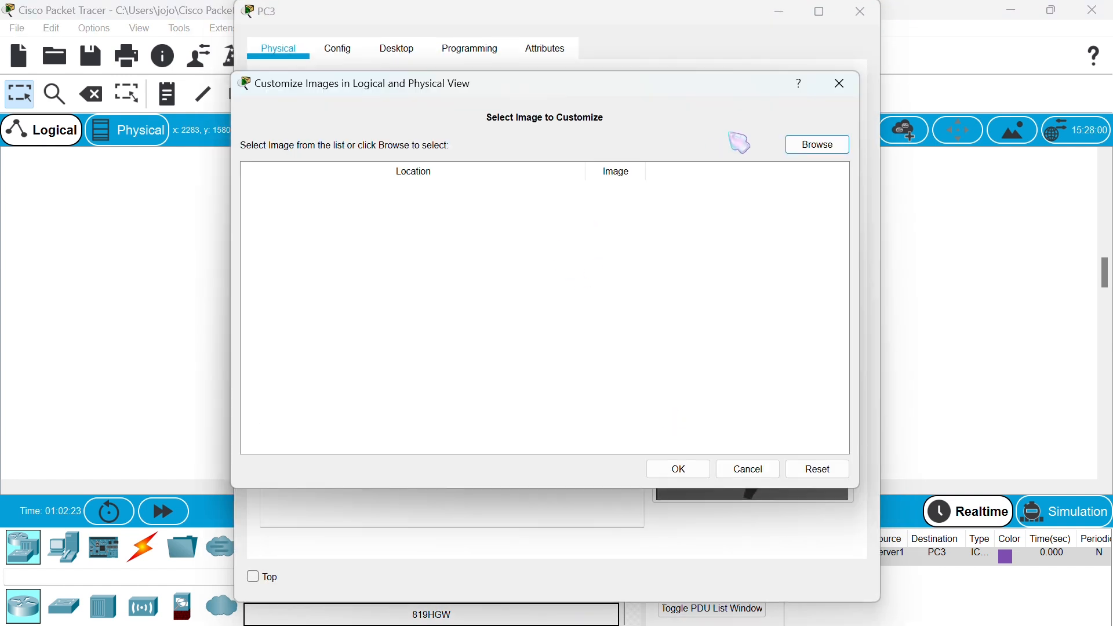
click(851, 90)
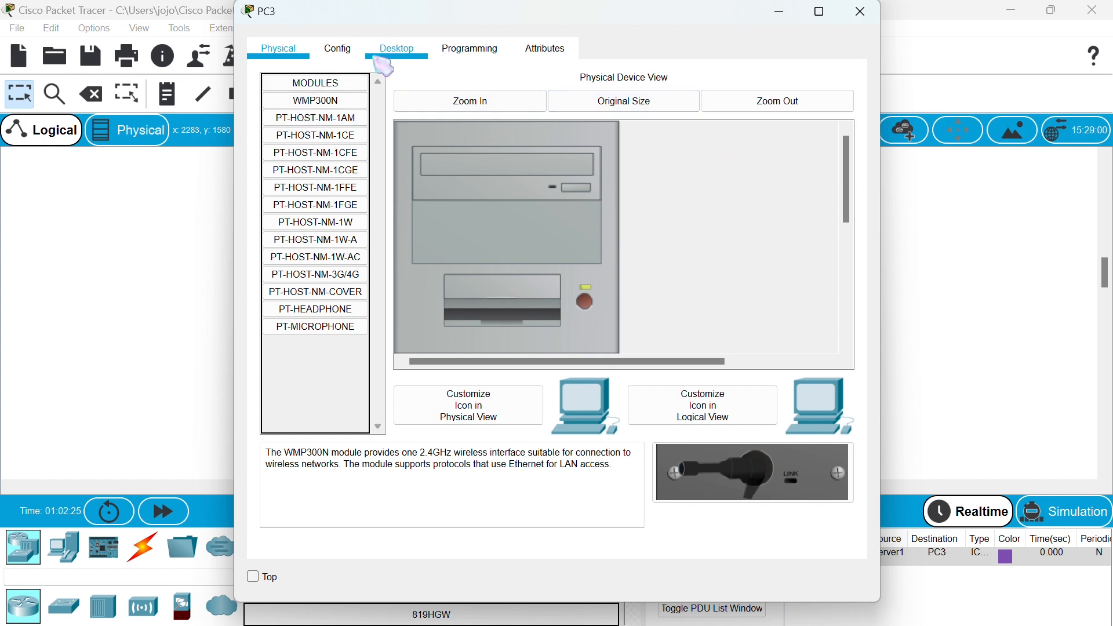
click(397, 48)
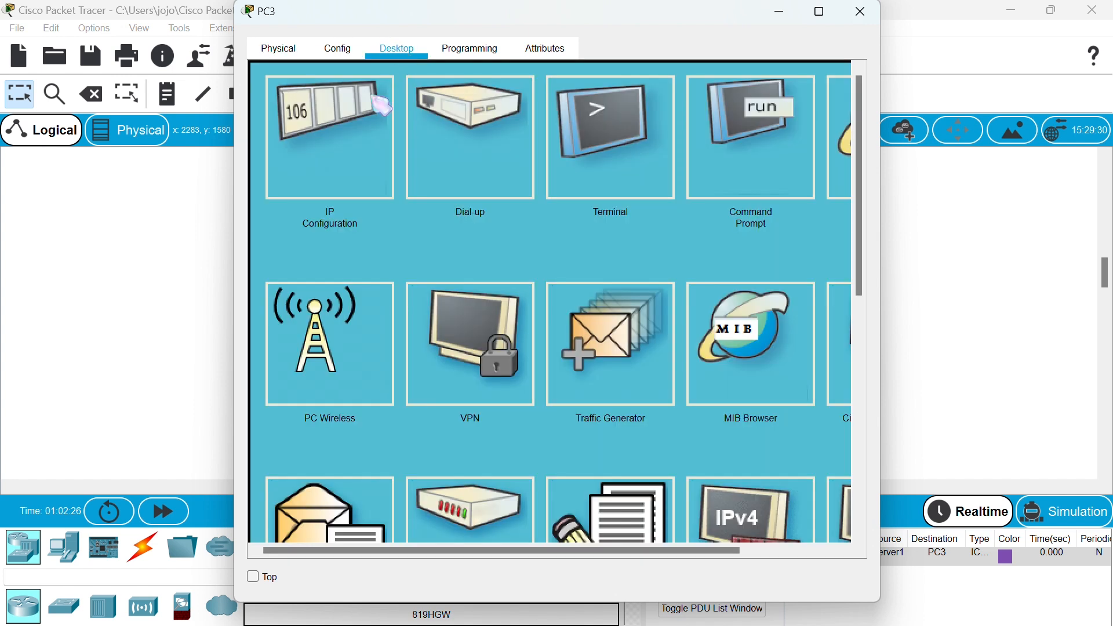
click(722, 152)
text(tracert)
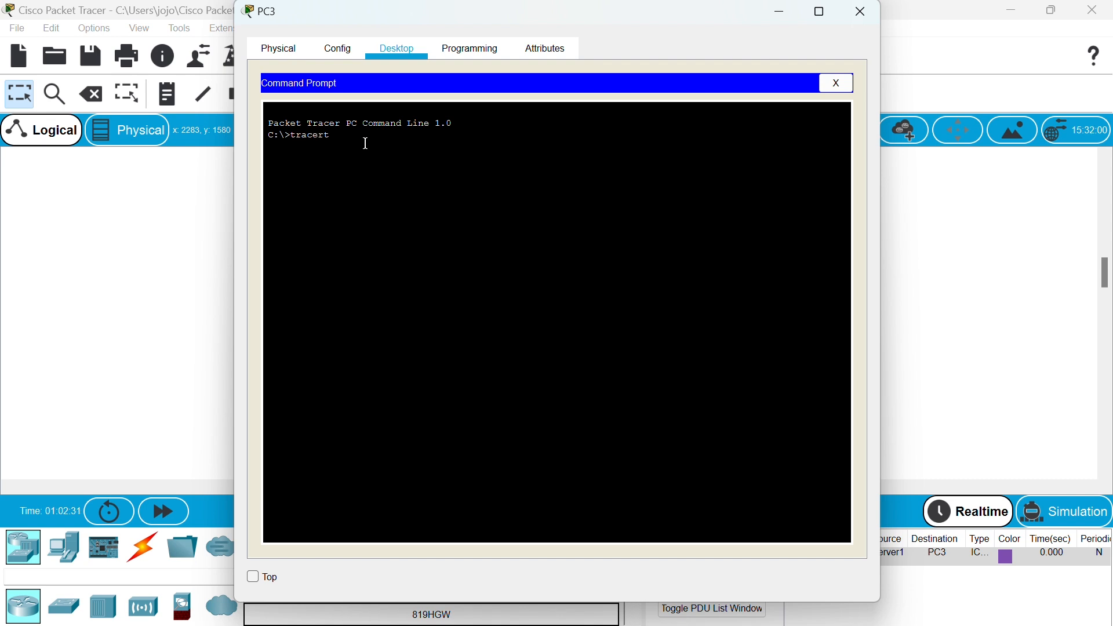
text( 192.168.1.1)
key(Return)
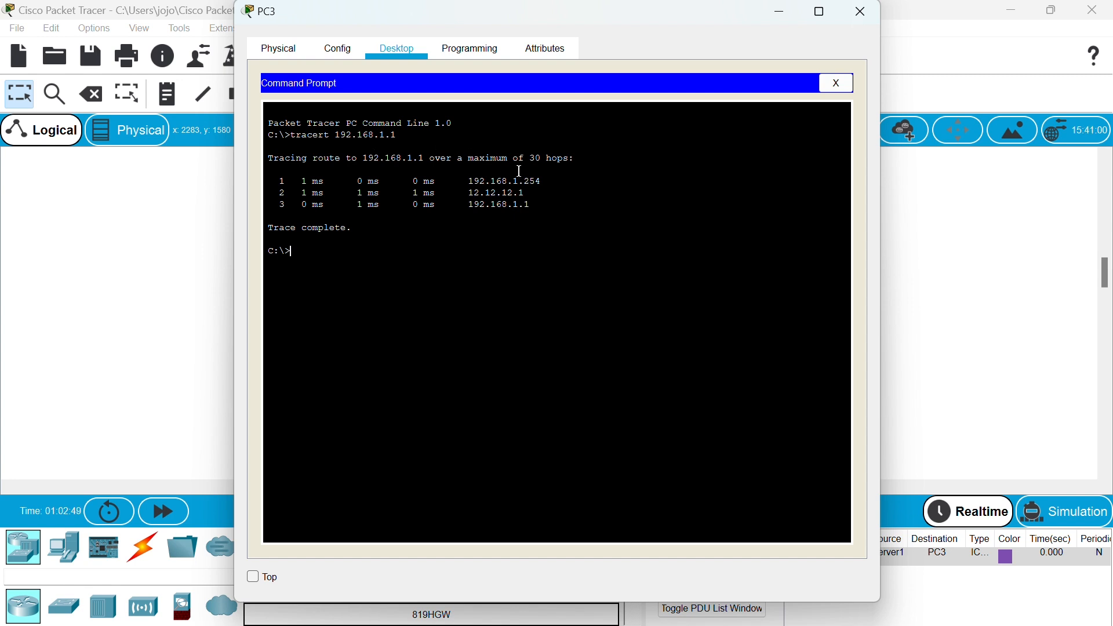
Trace the routes from PC3 to 192.168.1.65 and 33.33.33.1 with tracert.
text(tracert 192.168.1.65)
key(Return)
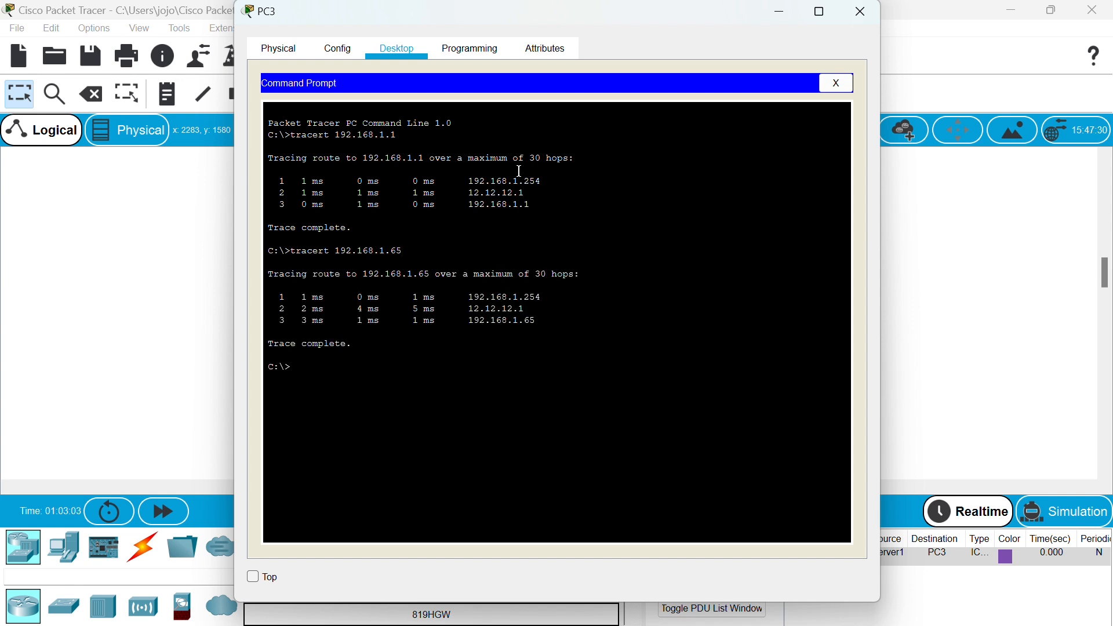
text(tracert 33.33.33.1)
key(Return)
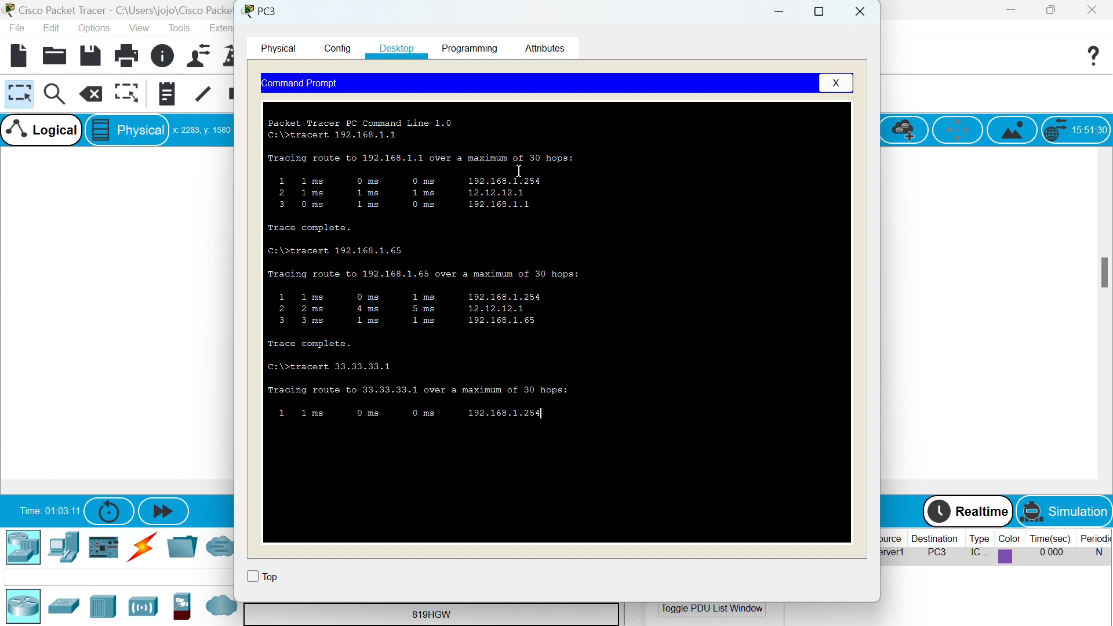
Trace the route from PC3 to 43.43.43.1, review the hops of its traces and close the PC3 window.
text(tracert)
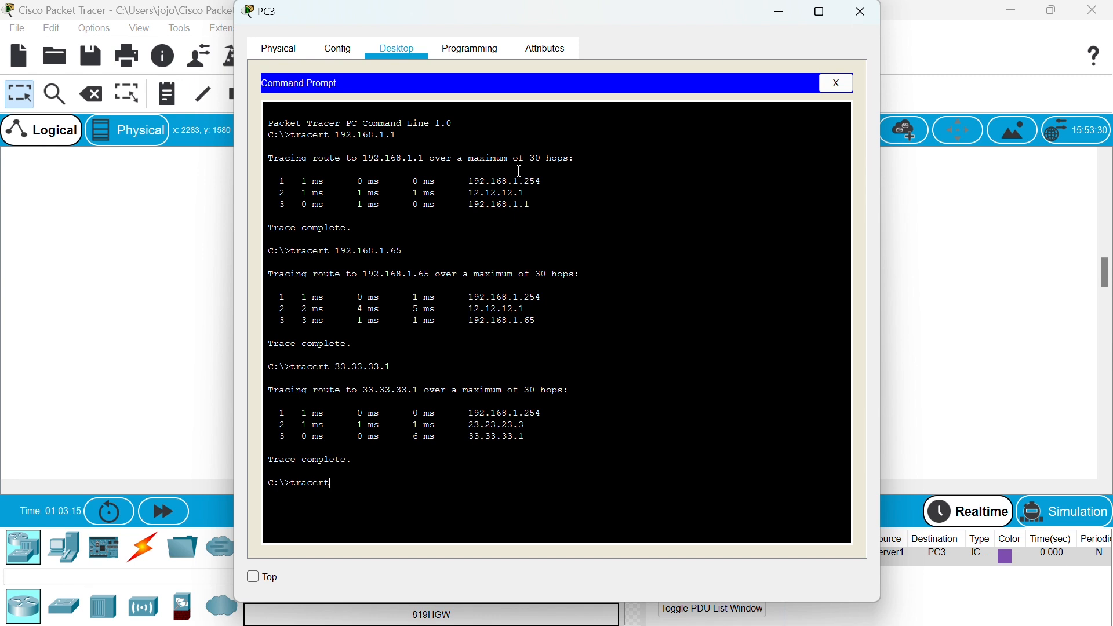
text( 43.43.)
key(Return)
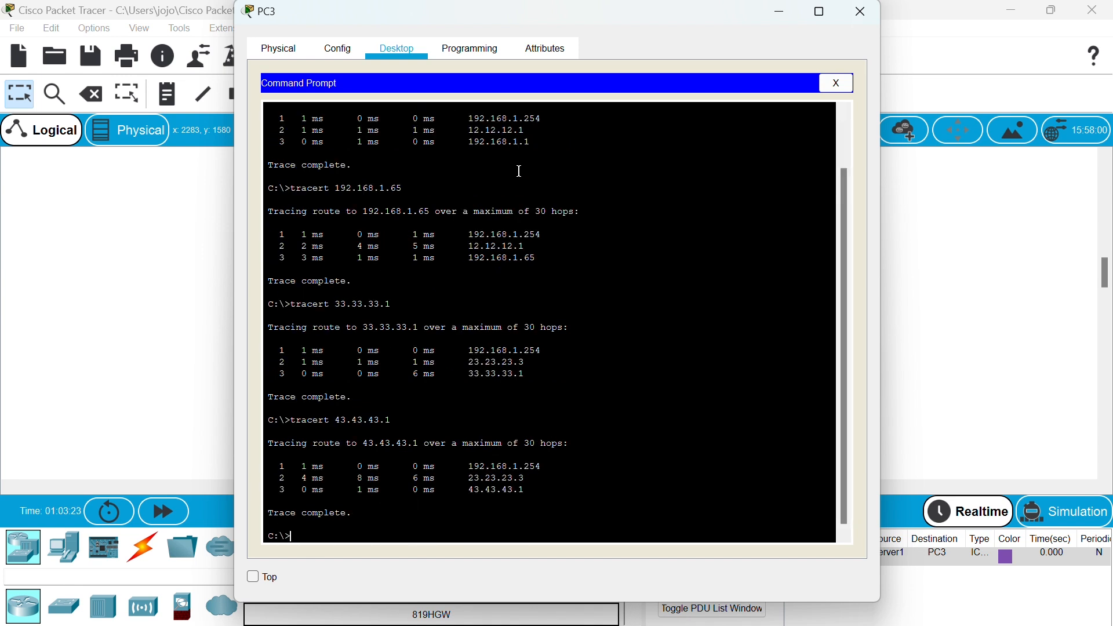
scroll(520, 171, up, 2)
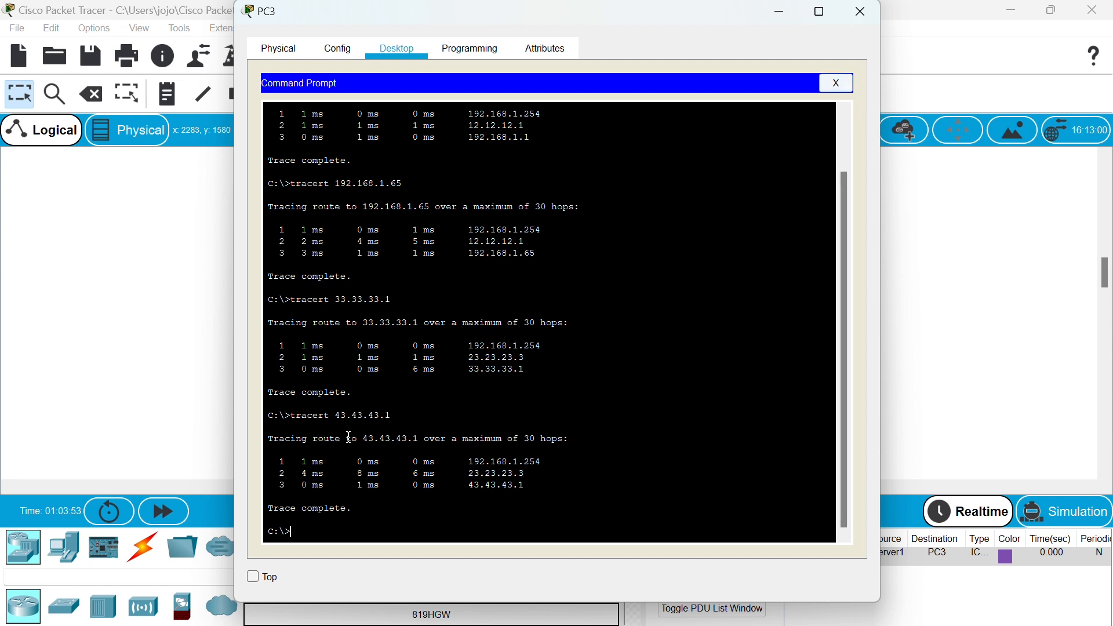
drag(357, 508, 296, 508)
click(285, 509)
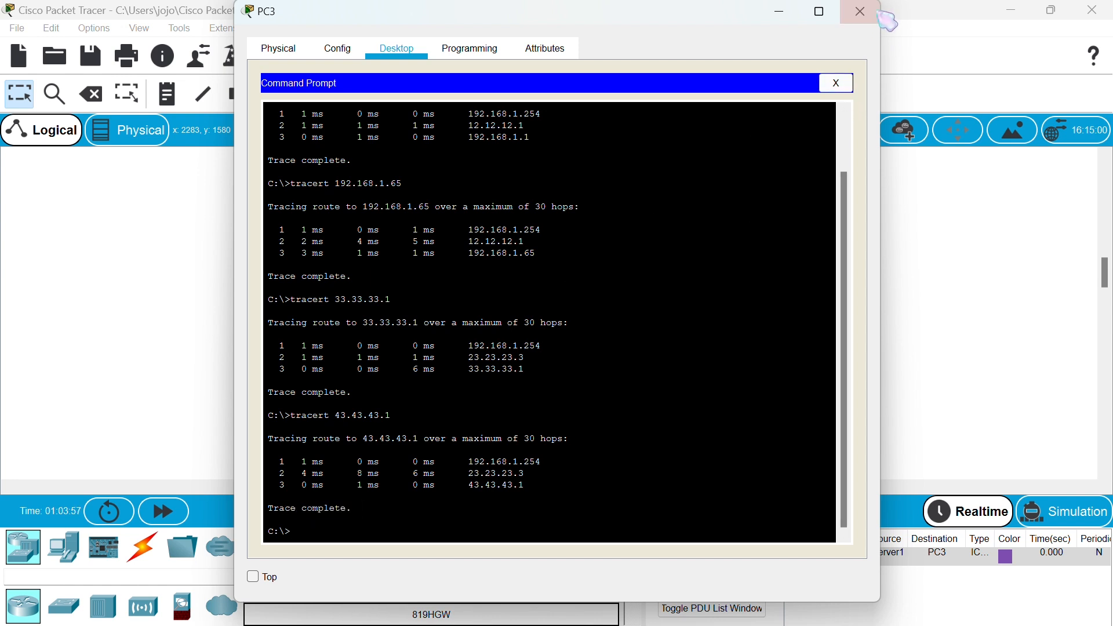
click(861, 11)
Open Server1's Command Prompt and trace the route to 43.43.43.1 with tracert.
scroll(583, 250, up, 5)
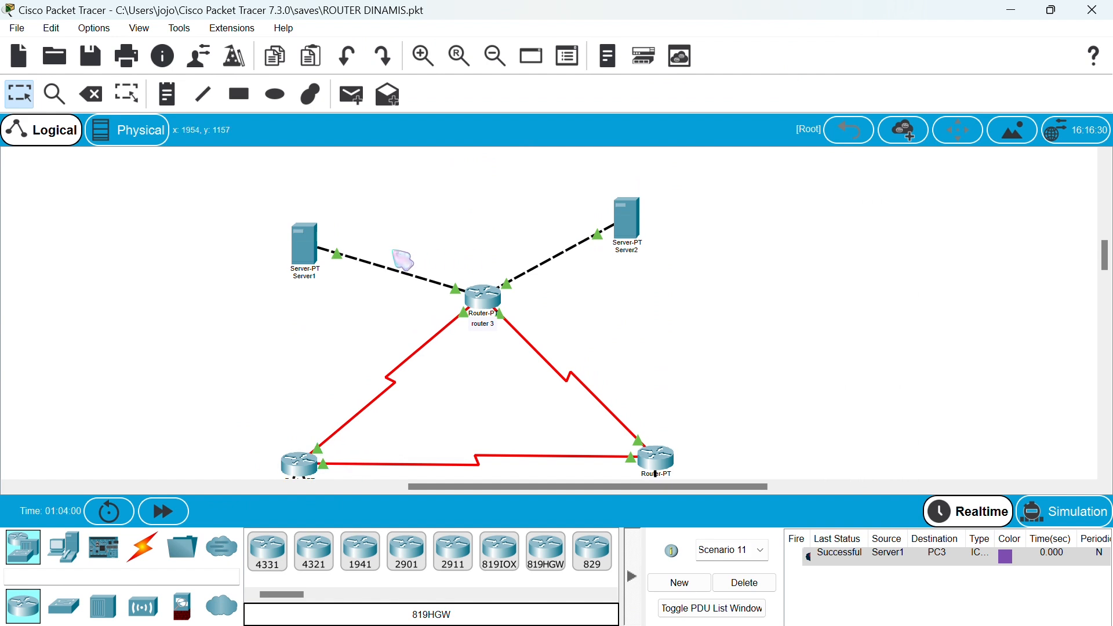
click(307, 241)
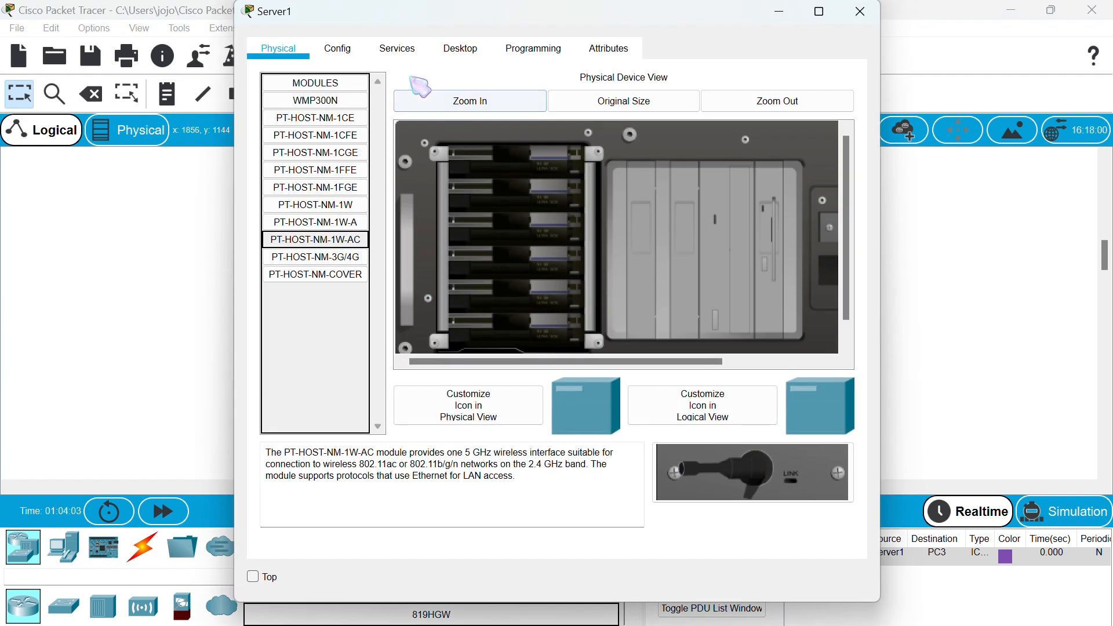
drag(382, 18, 379, 38)
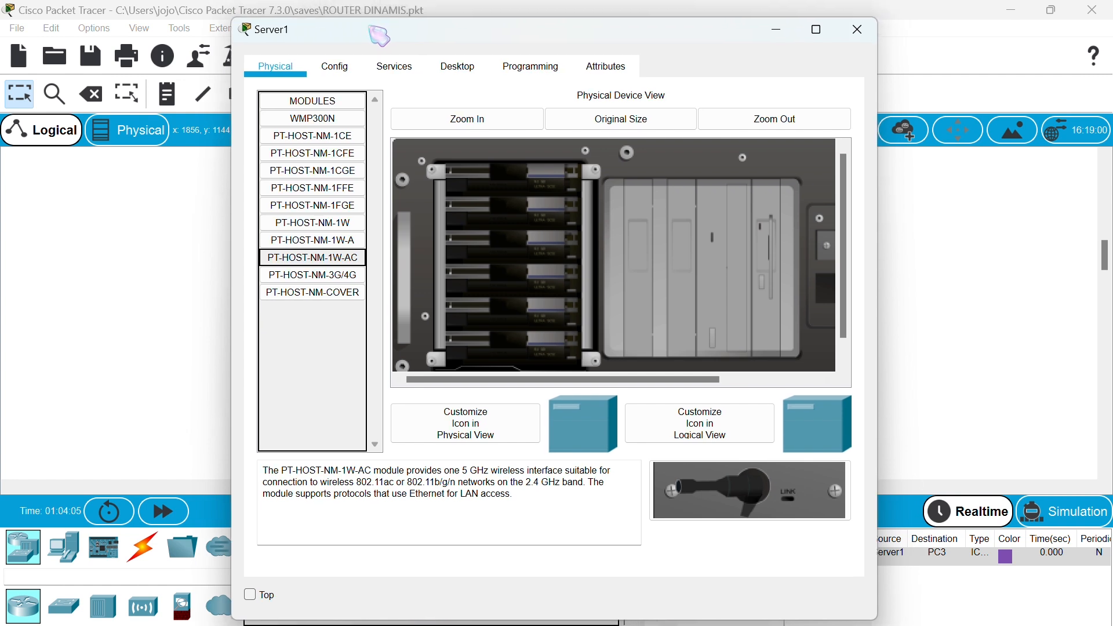
click(457, 70)
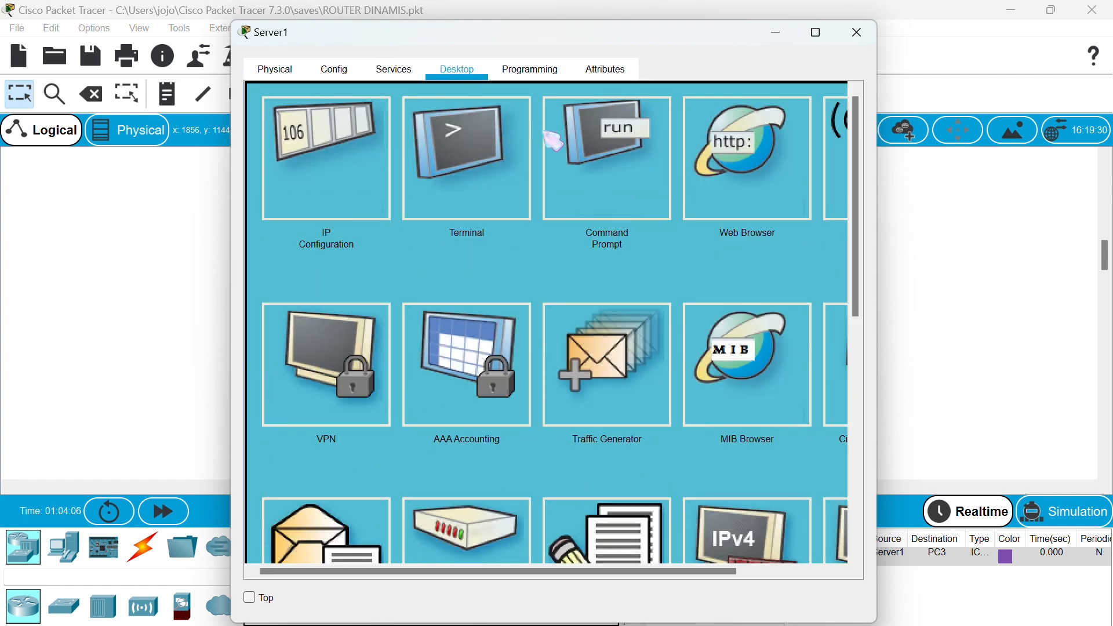
click(637, 172)
text(tracert)
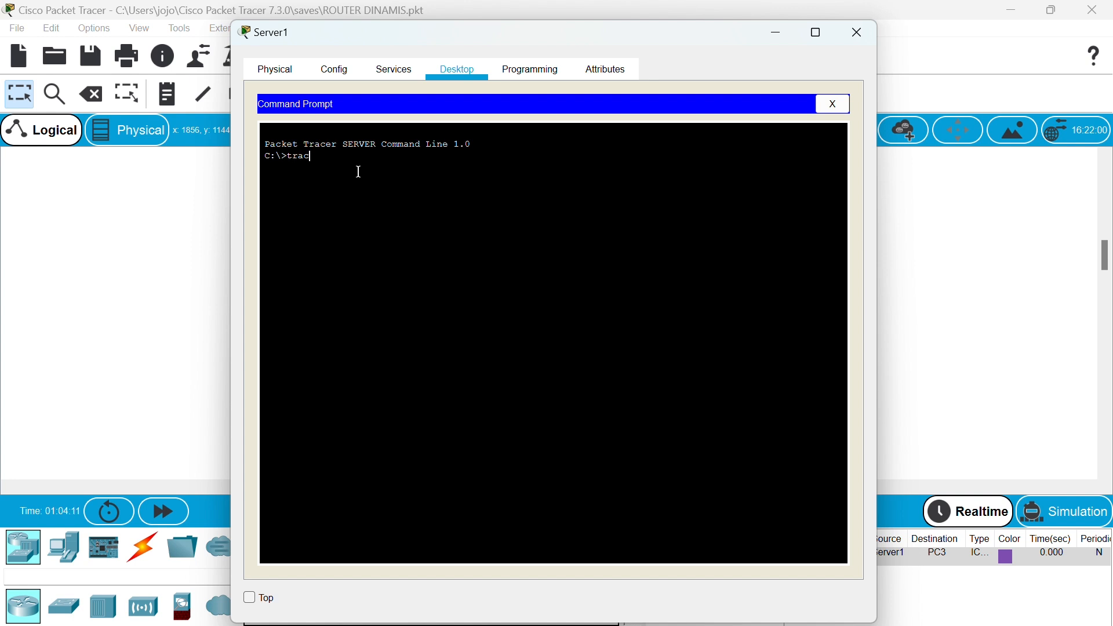
text( 43.43.43.1)
key(Return)
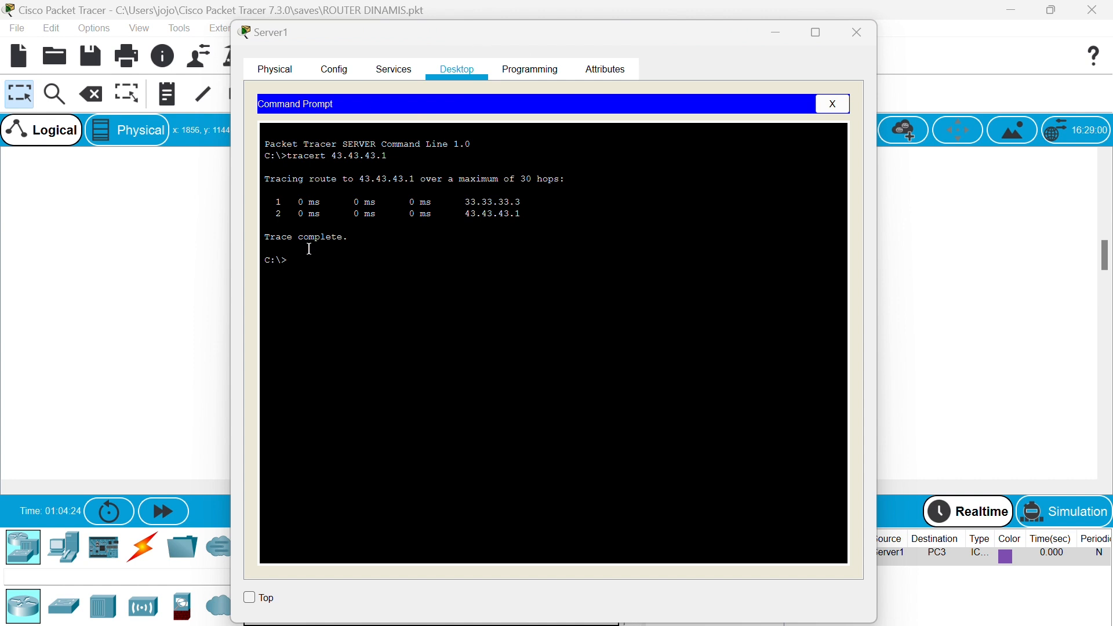
Trace the routes from Server1 to 192.168.1.1 and 192.168.1.65 with tracert.
click(310, 249)
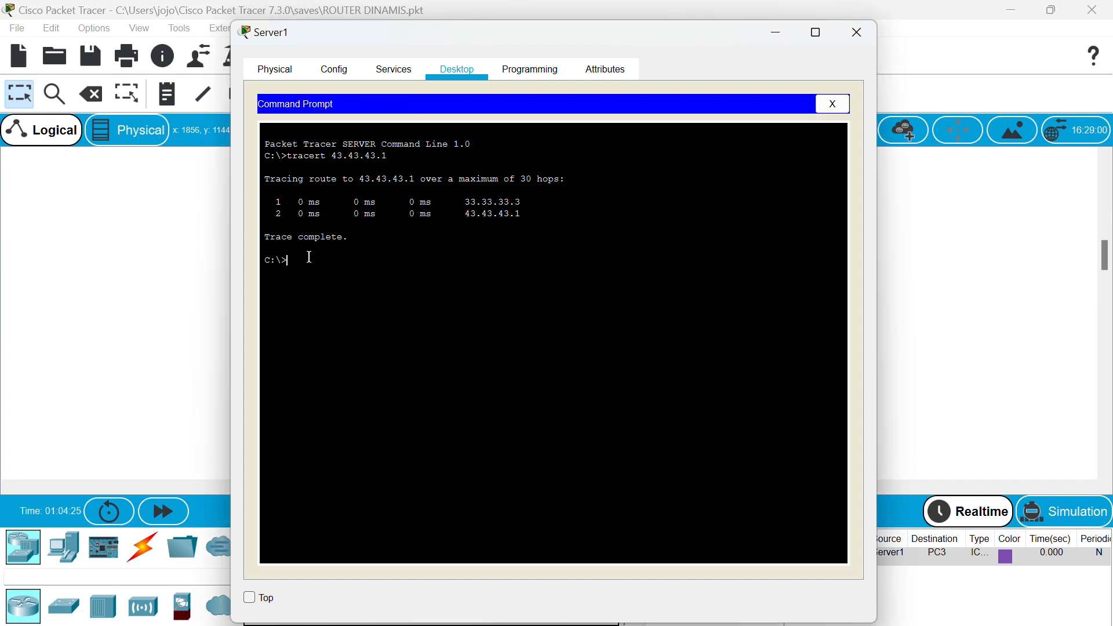
text(tracert)
text(192.168.1.1)
key(Return)
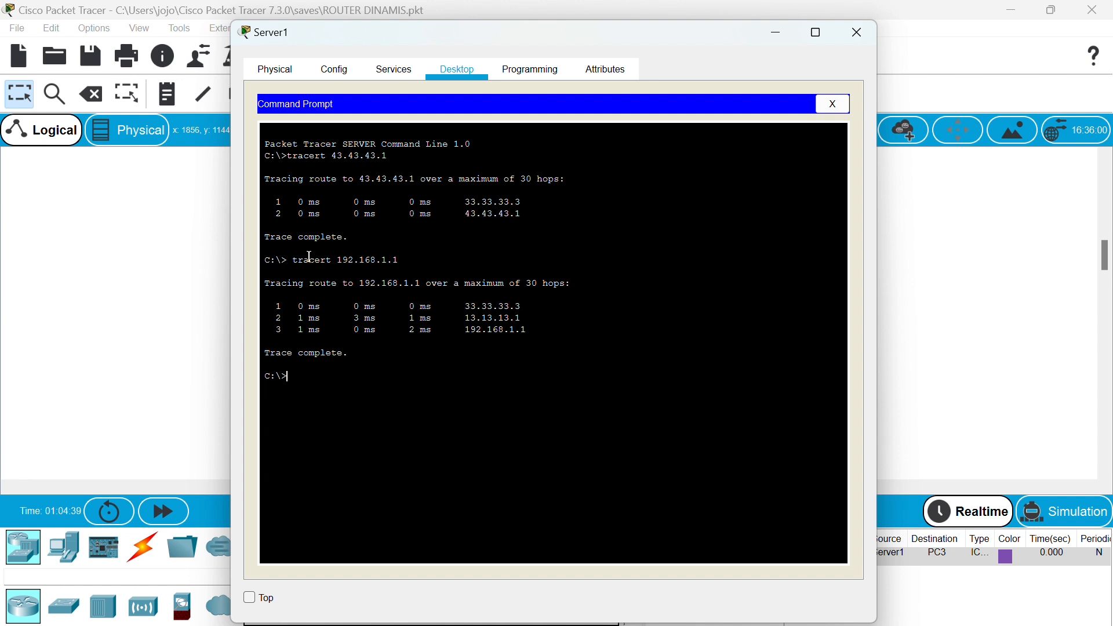
text(tracert 192.168.1.65)
key(Return)
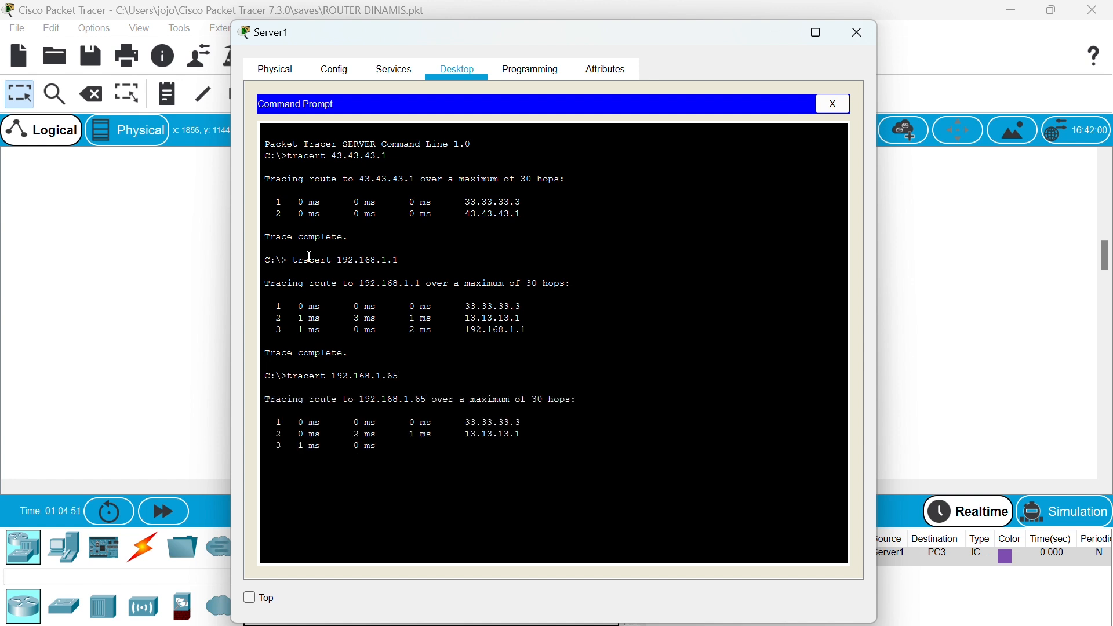
Trace the route from Server1 to 192.168.1.254, review the hops of its traces and close the Server1 window.
text(tracert 192.1)
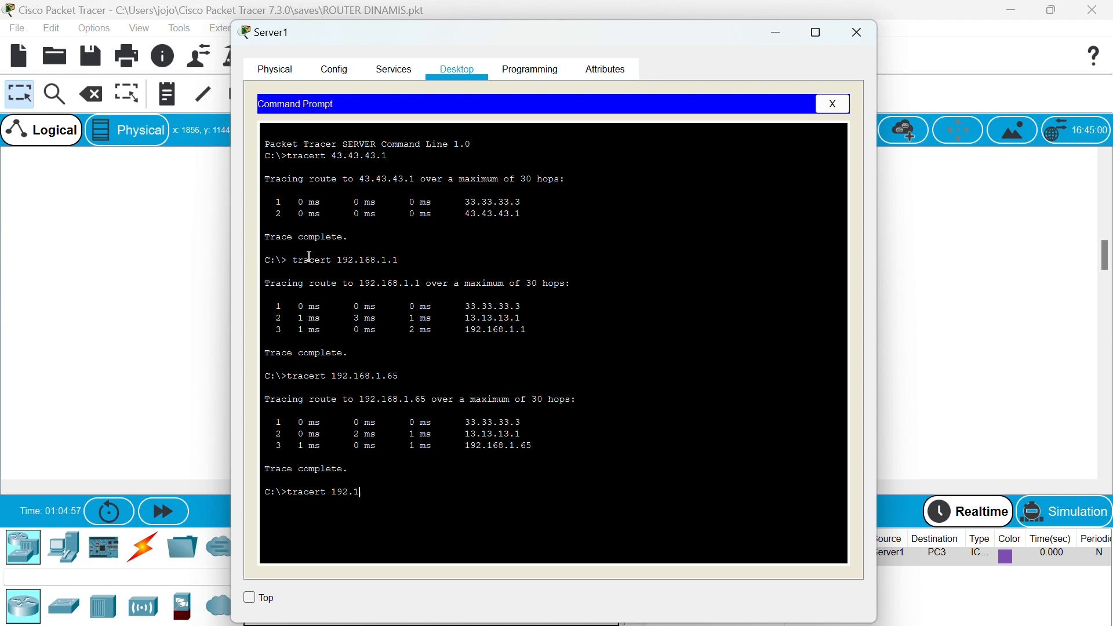
text(68.1.254)
key(Return)
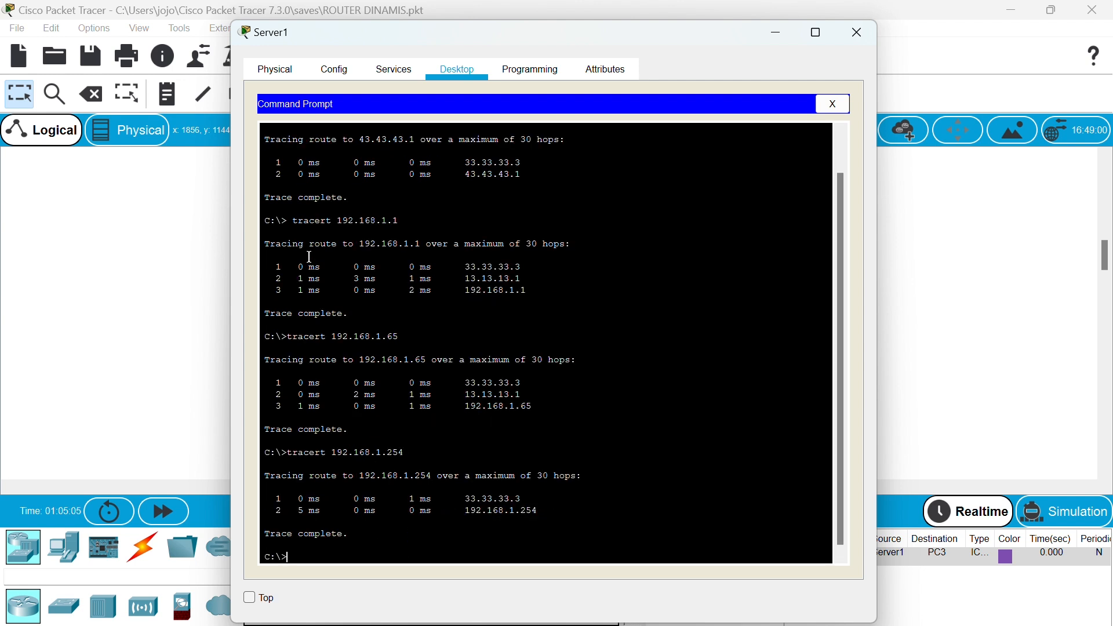
scroll(397, 531, up, 2)
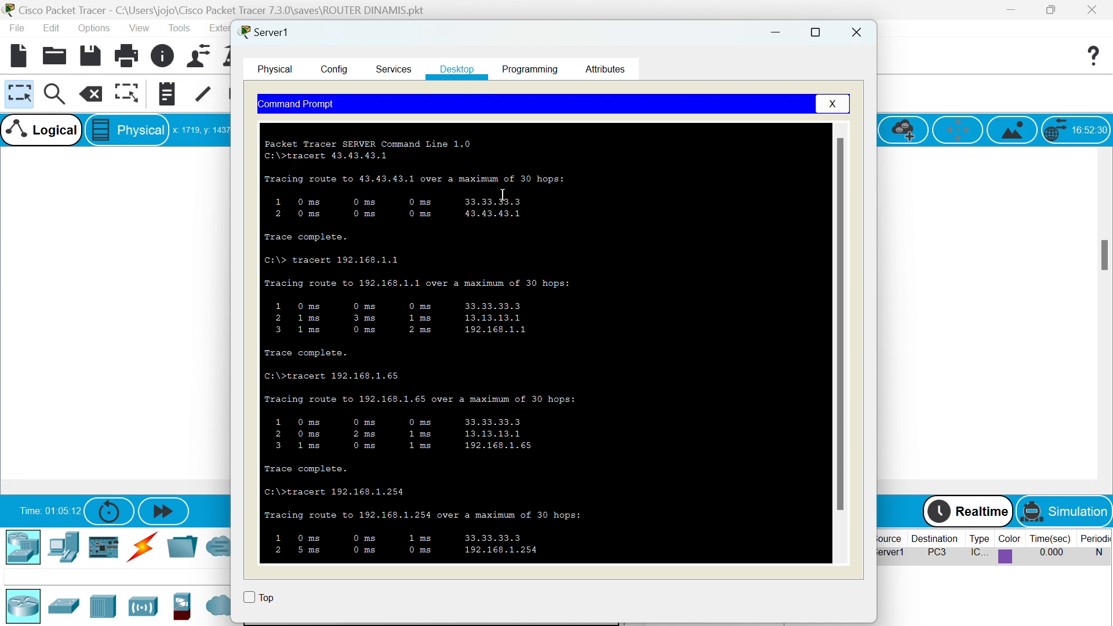
scroll(532, 321, down, 2)
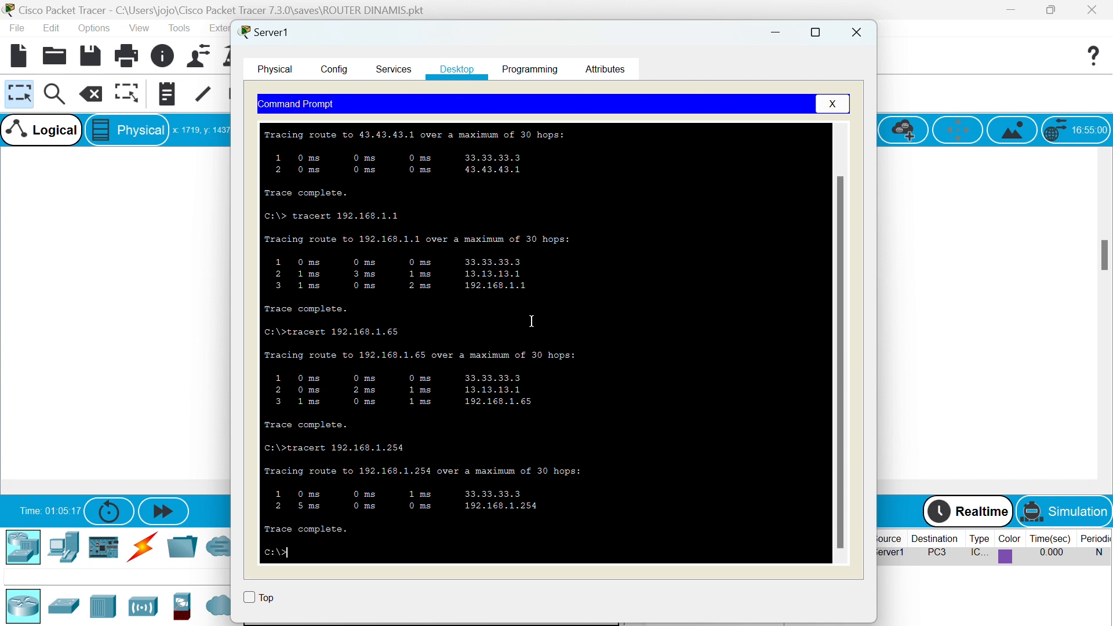
scroll(525, 310, up, 1)
scroll(522, 307, up, 1)
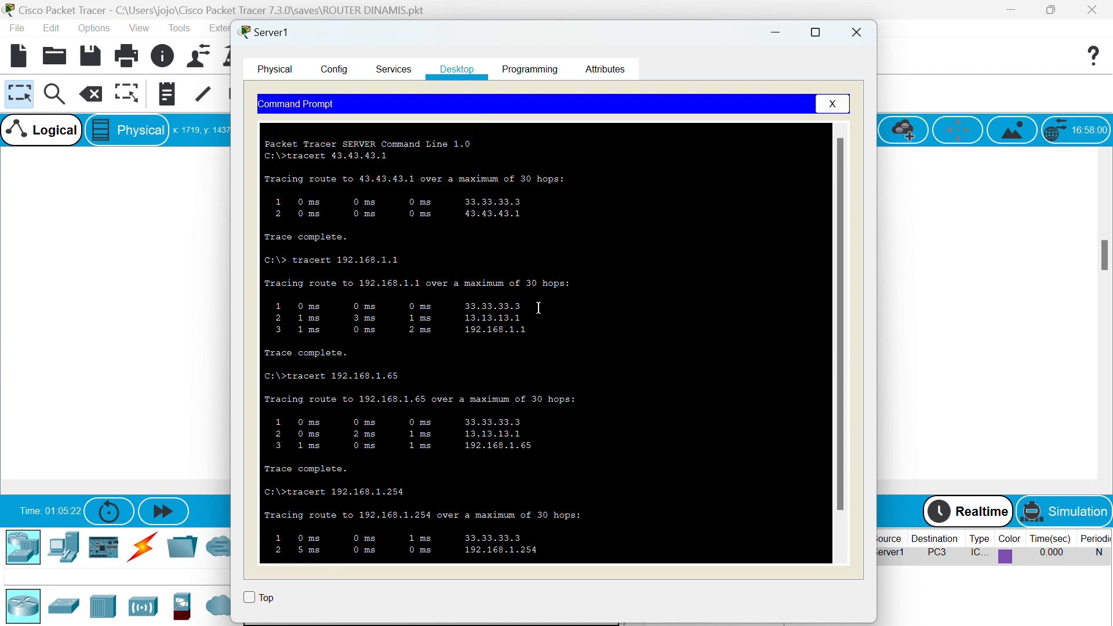
scroll(532, 316, down, 2)
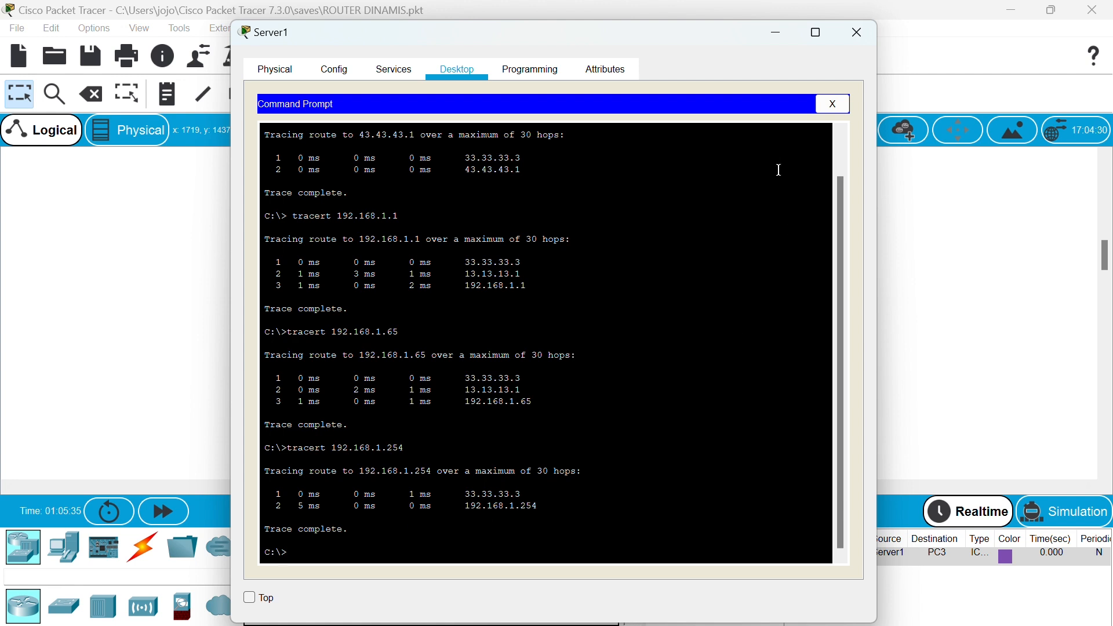
click(858, 33)
Check router 1's Serial2/0 and Serial3/0 addresses, turn off the Serial3/0 port and close the router window.
click(488, 64)
scroll(494, 210, down, 1)
scroll(492, 212, right, 2)
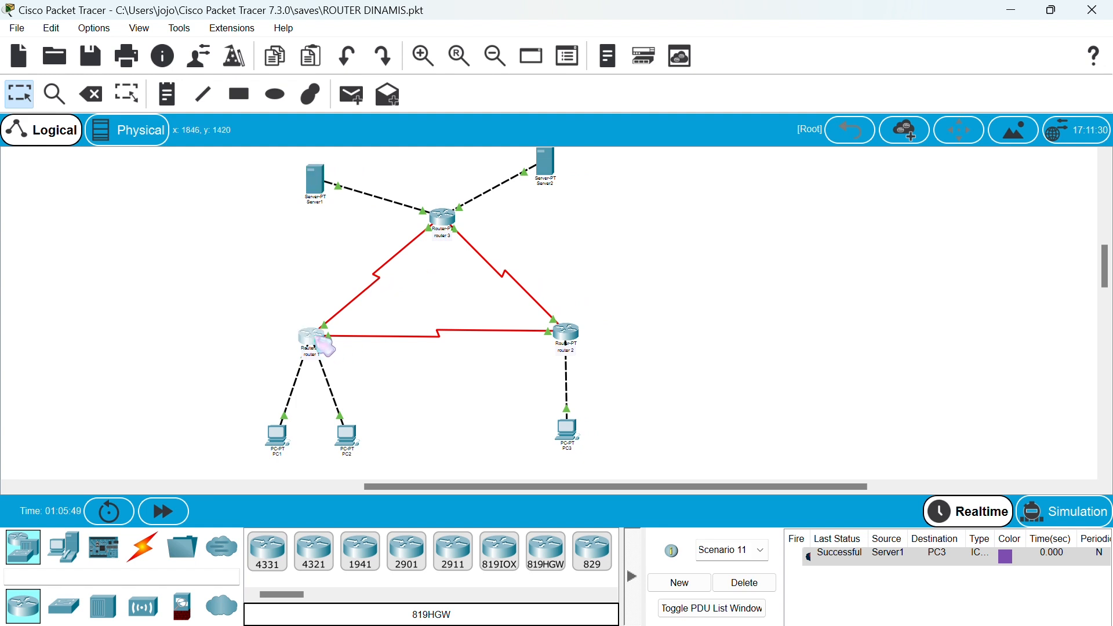
click(311, 338)
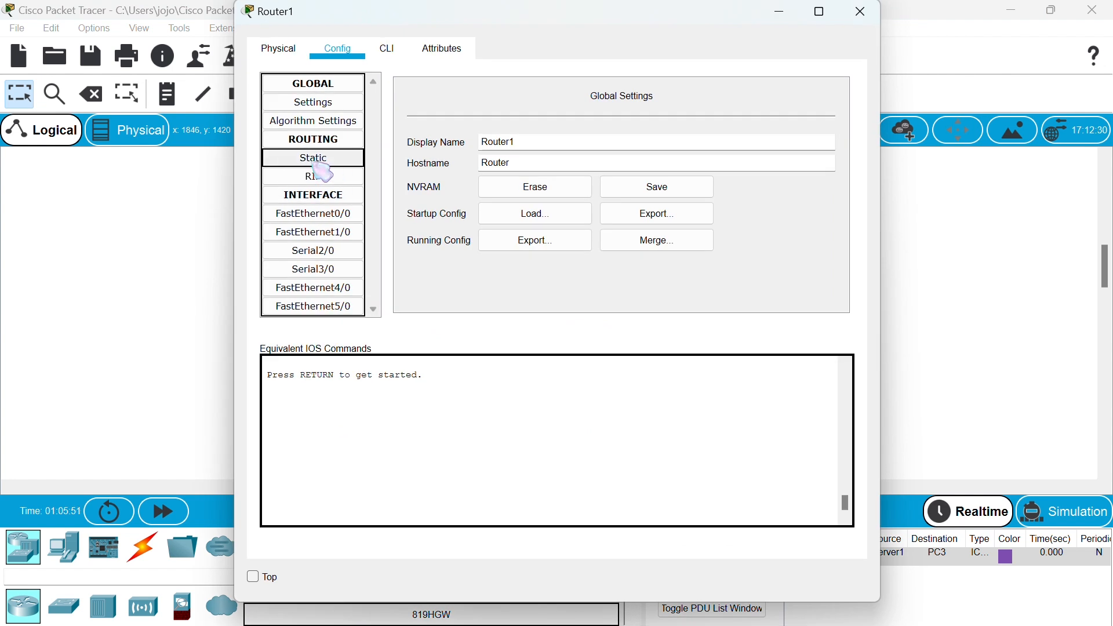
click(324, 251)
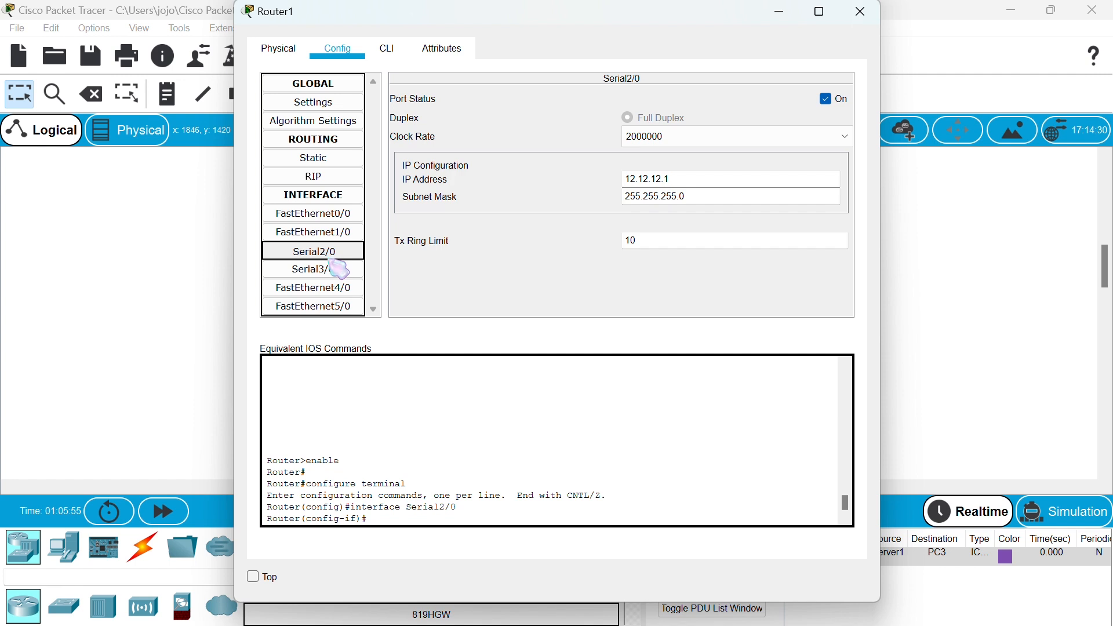
click(340, 271)
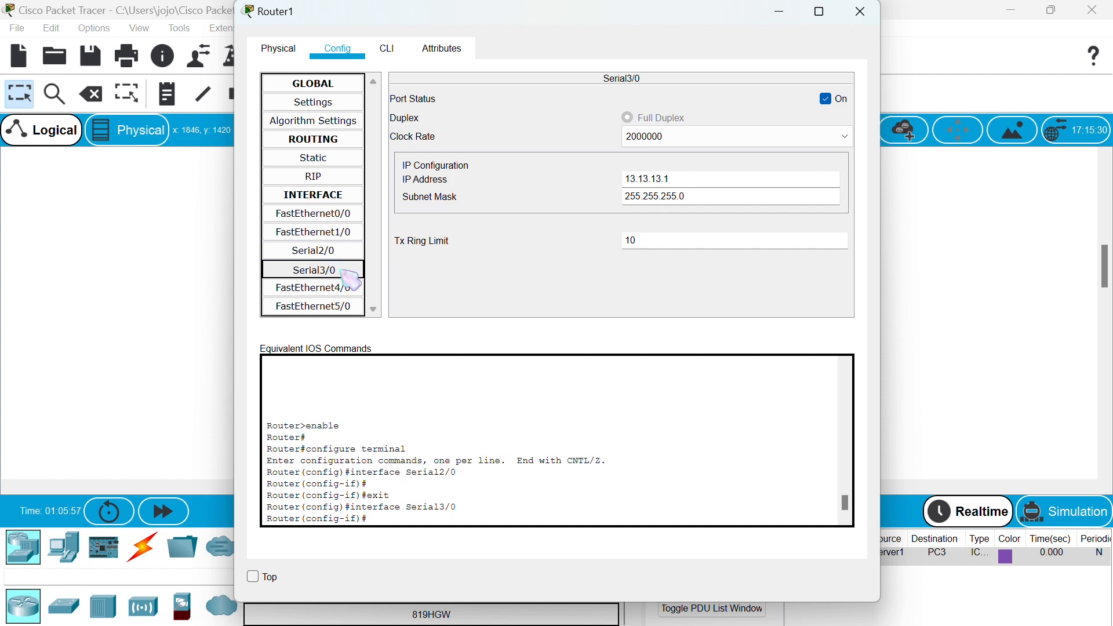
click(336, 252)
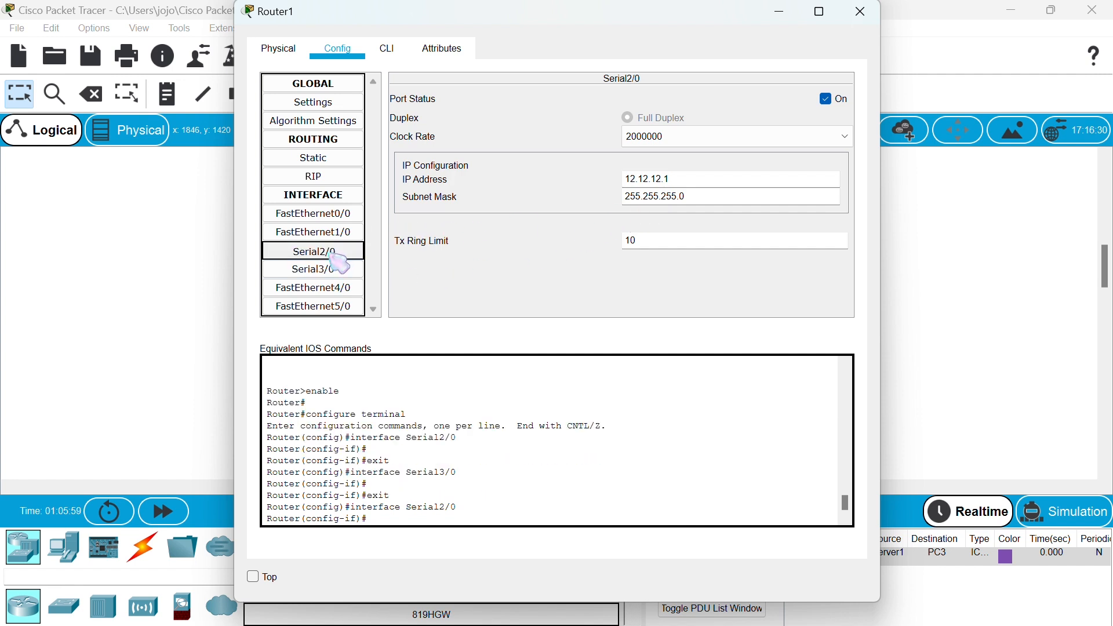
click(339, 270)
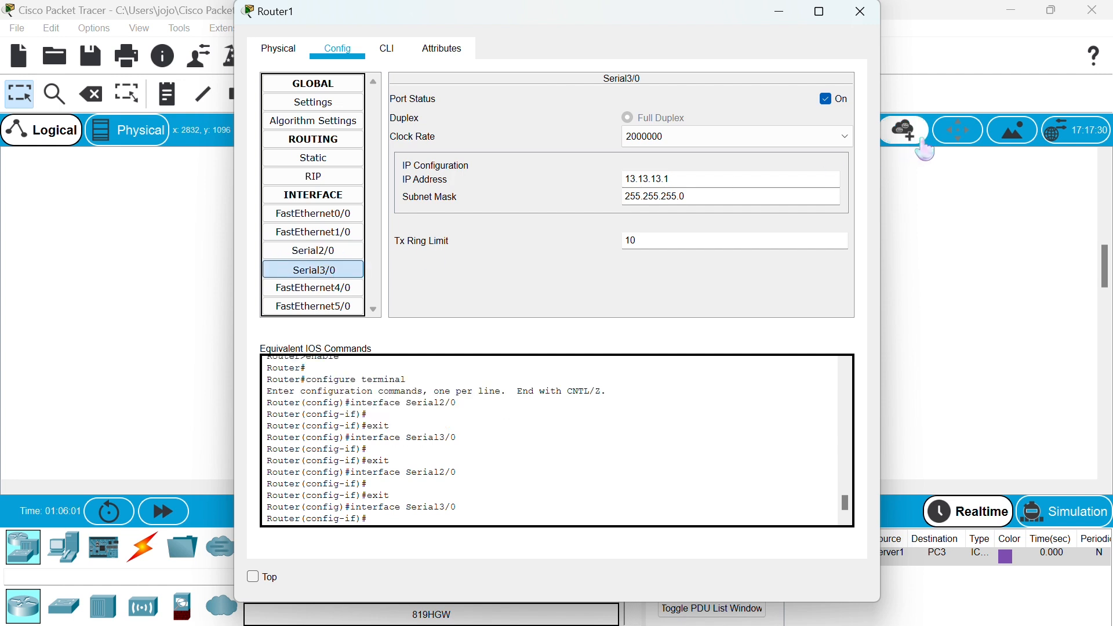
click(825, 99)
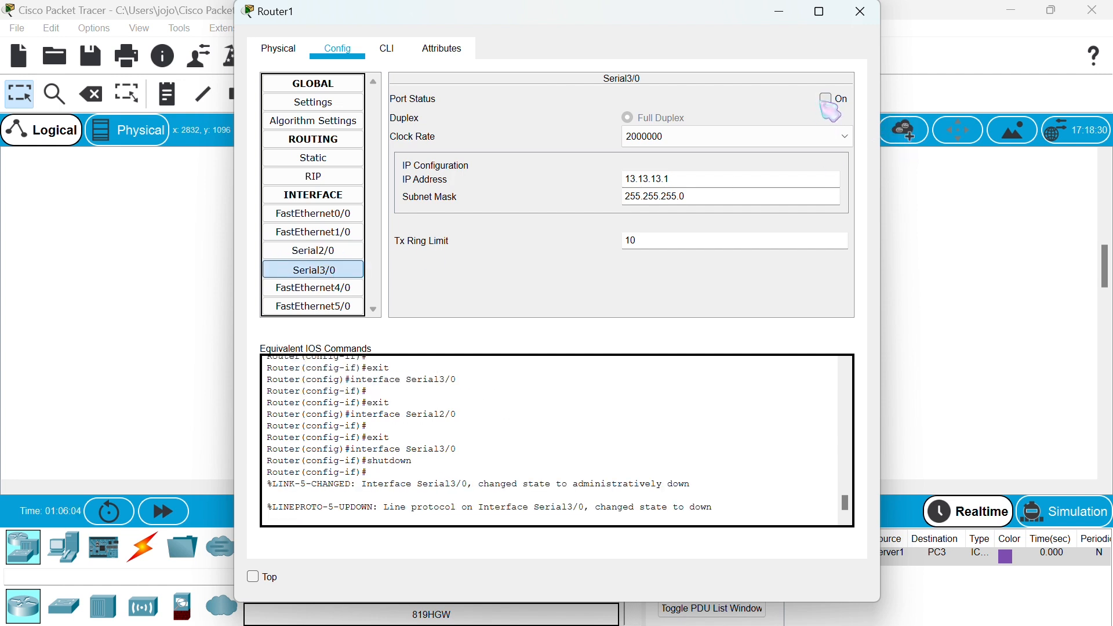
click(861, 11)
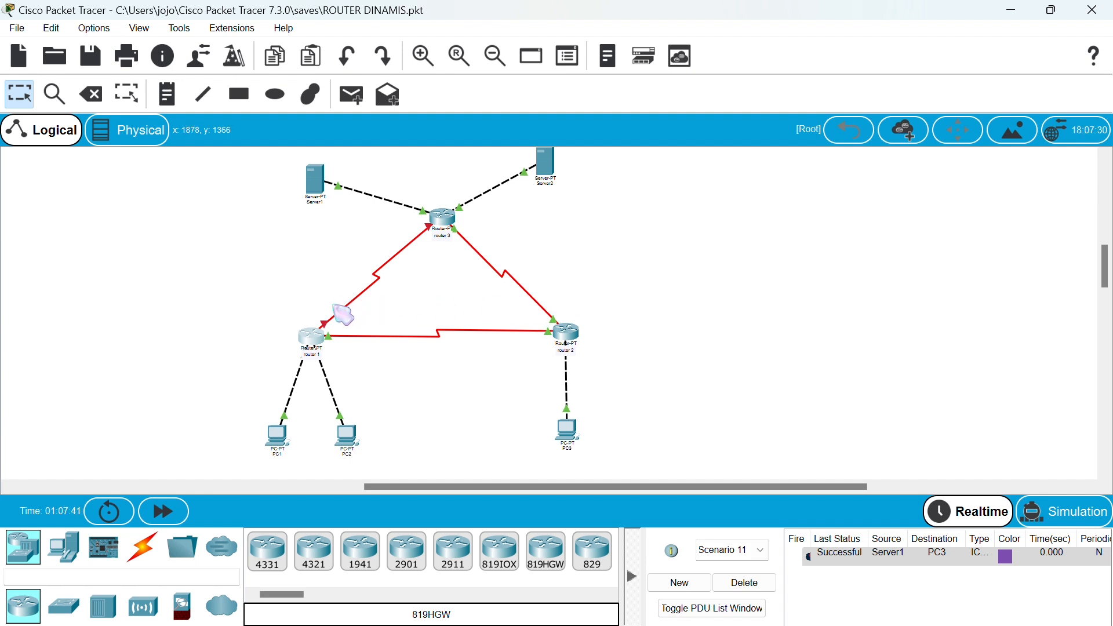
Switch to Simulation mode, create a new scenario and play a simple PDU from PC1 to Server1.
click(1058, 516)
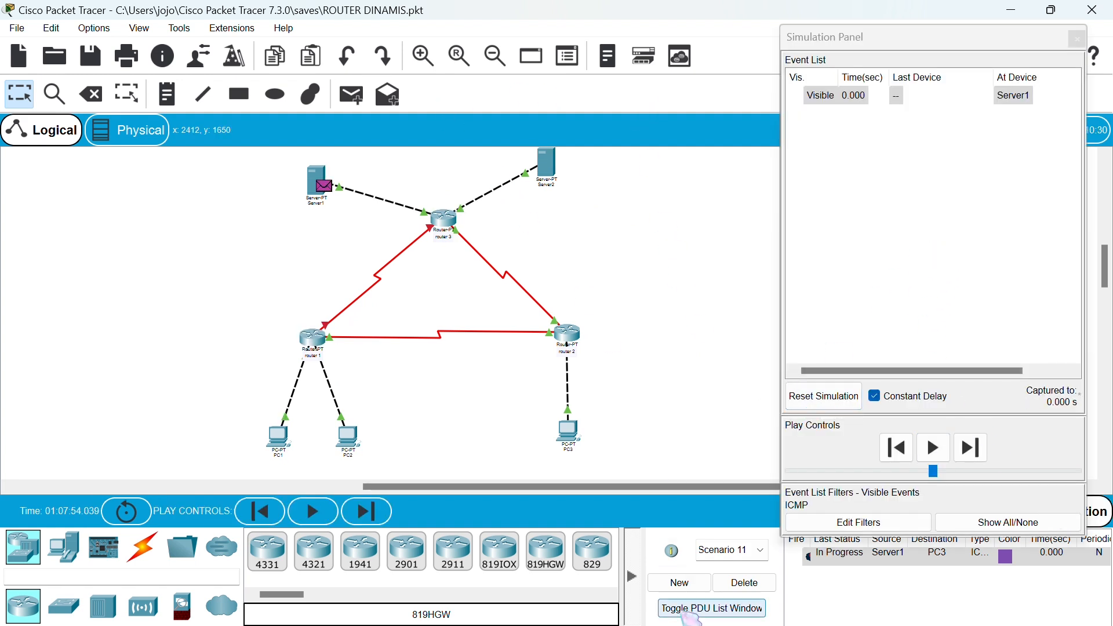
click(700, 586)
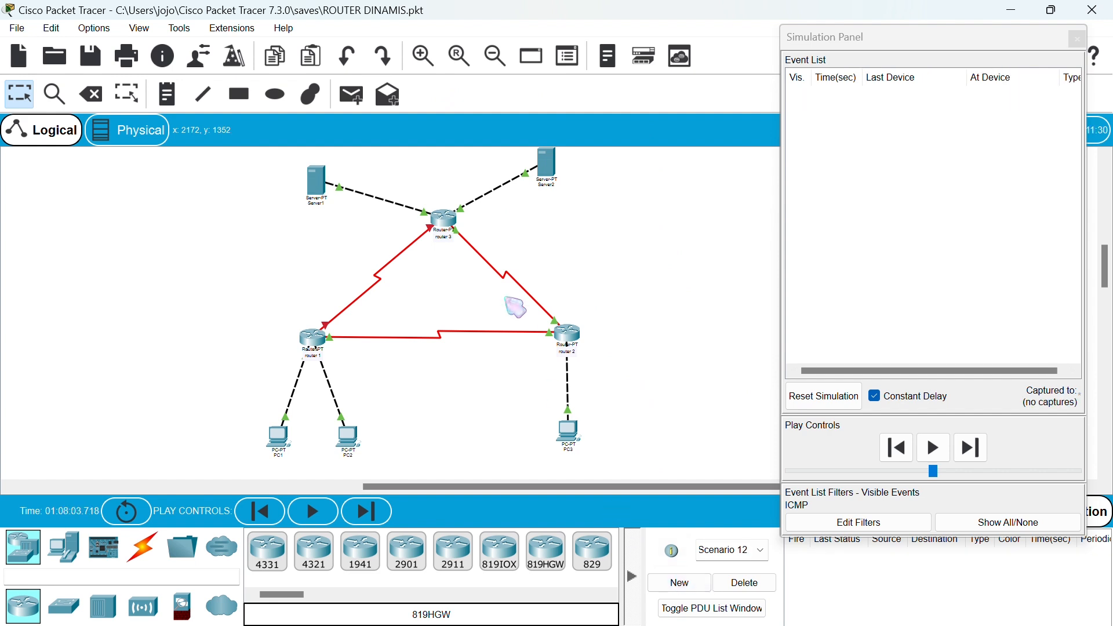
click(352, 95)
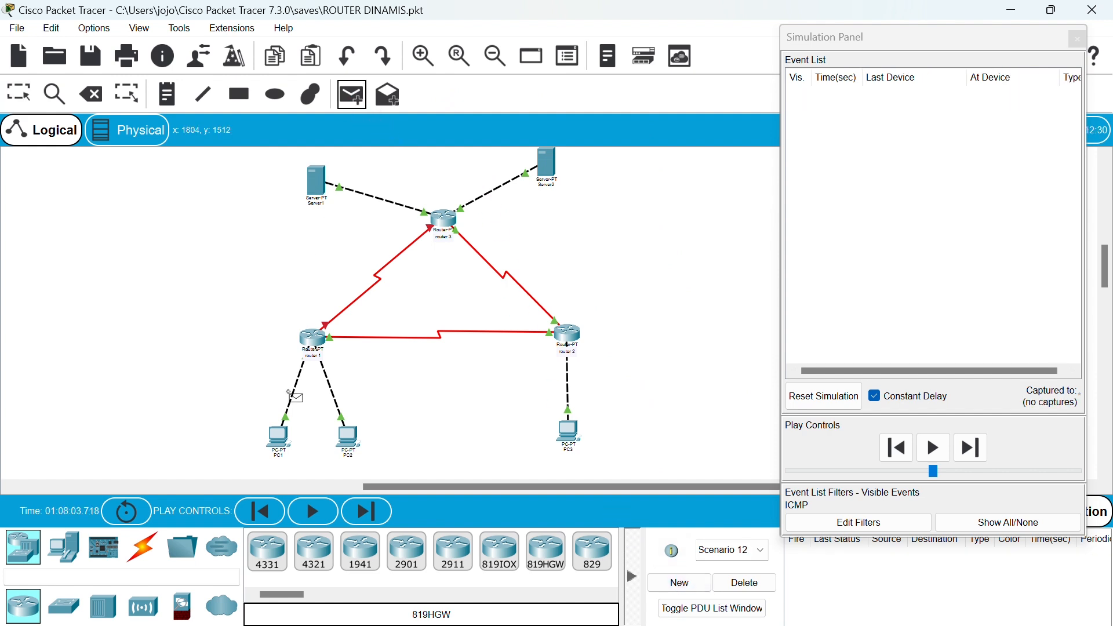
click(282, 437)
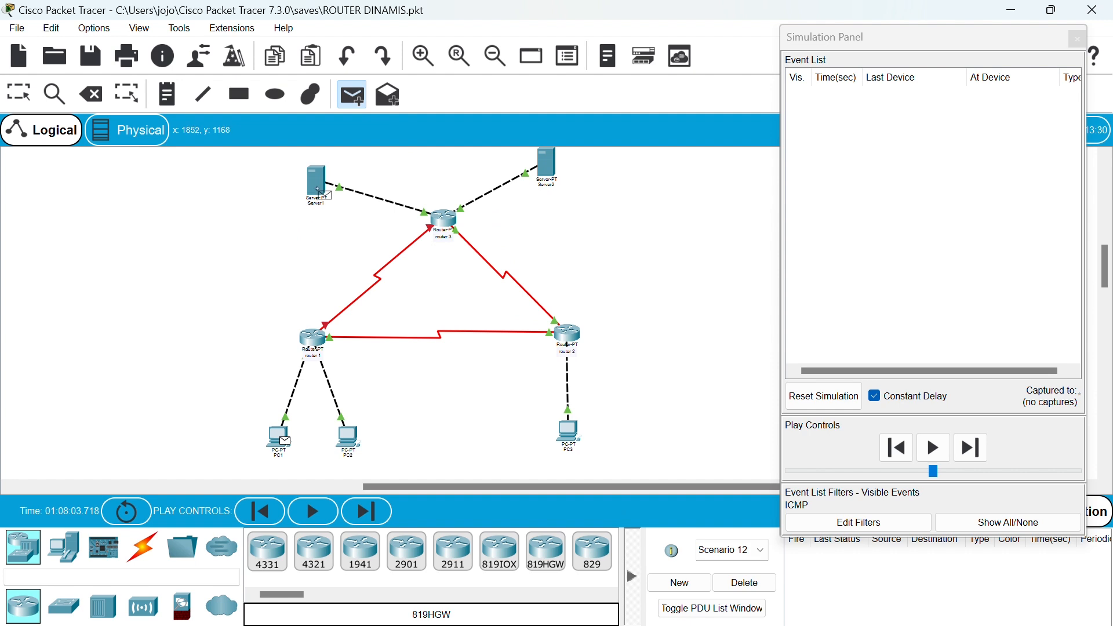
click(323, 192)
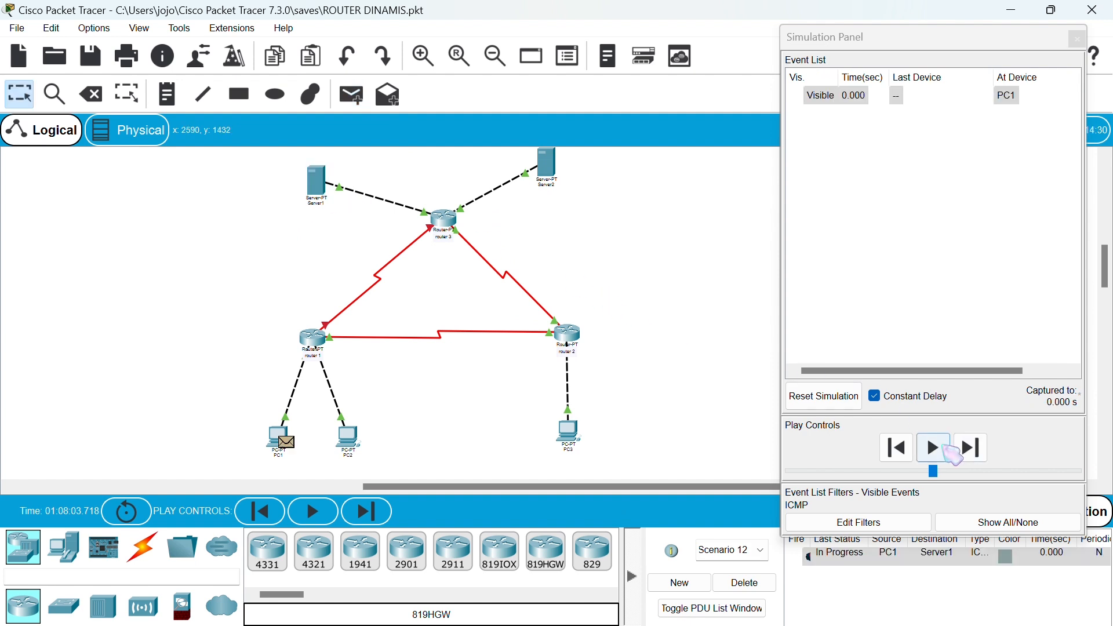
click(945, 451)
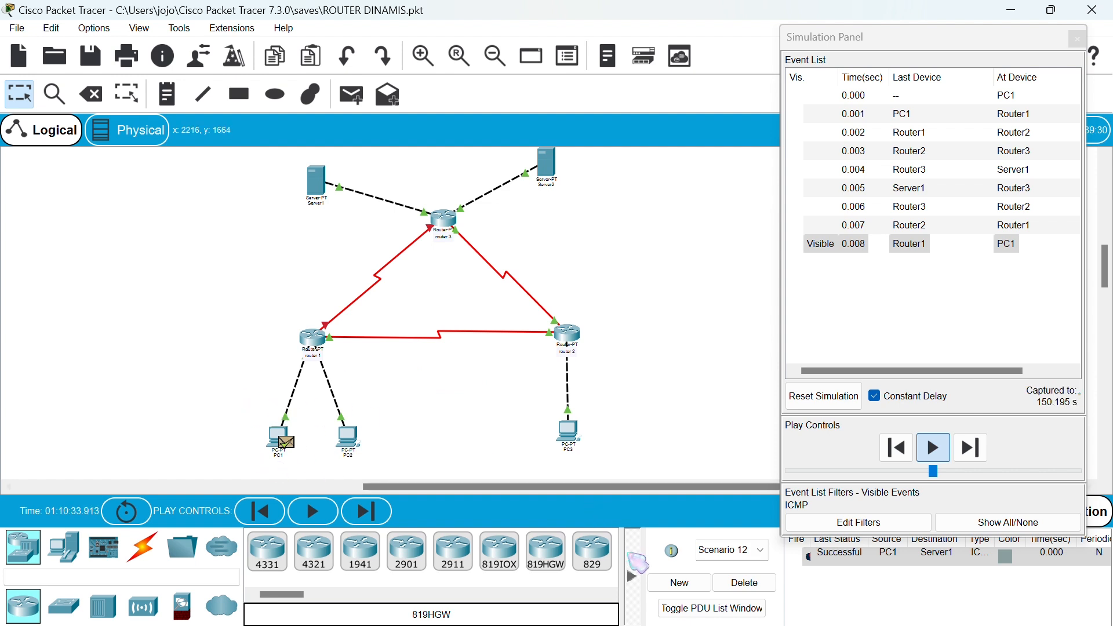
Create another scenario and play a simple PDU from PC1 to Server2.
click(687, 586)
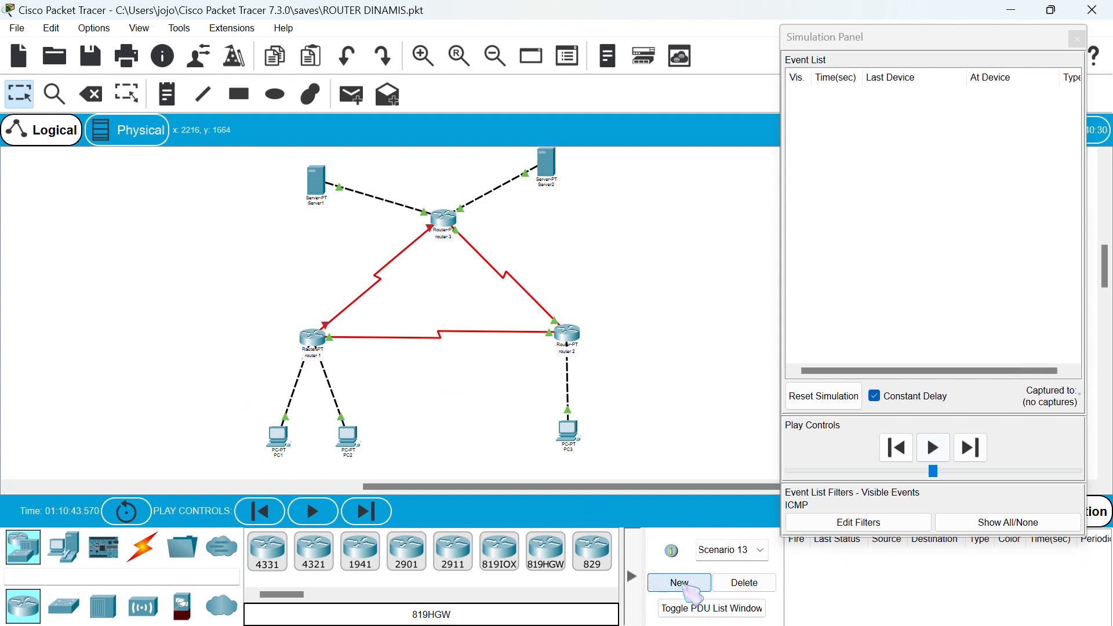
click(355, 96)
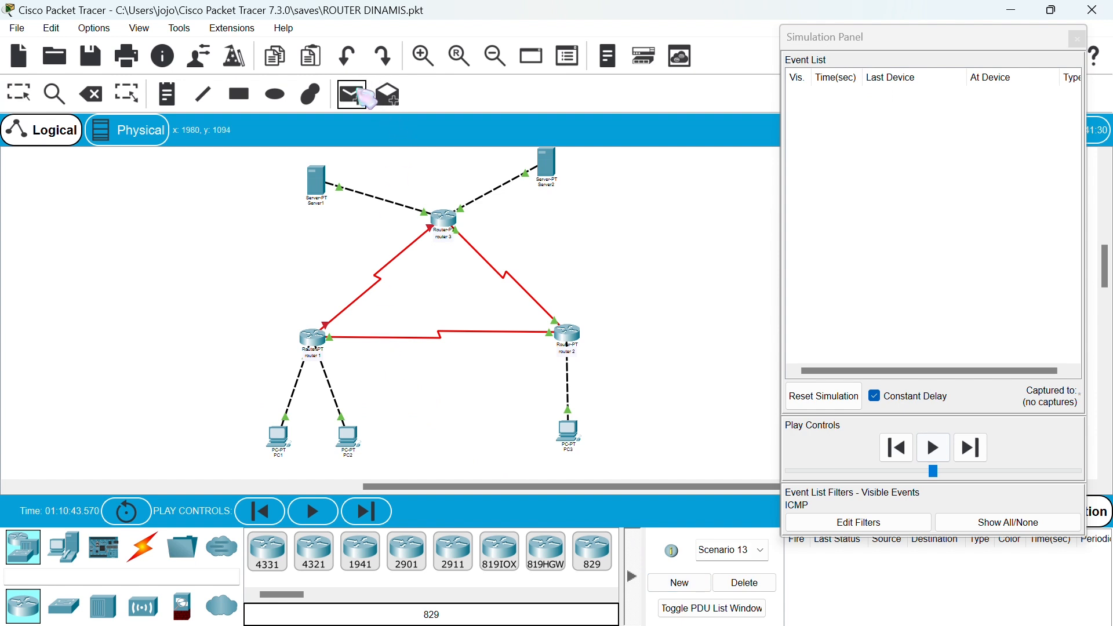
click(277, 440)
click(558, 175)
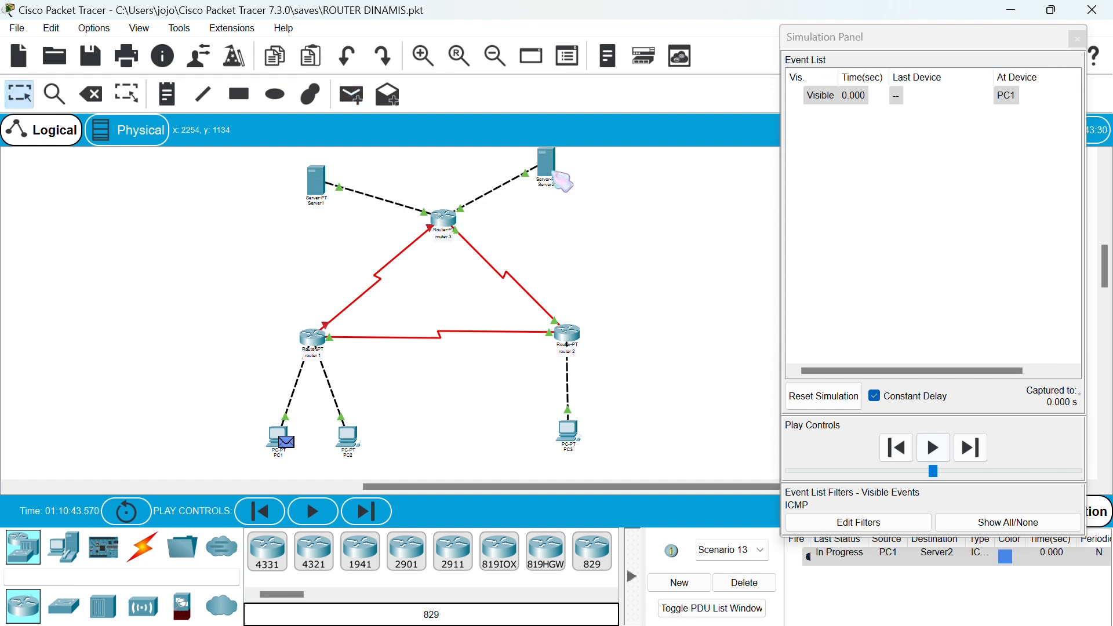
click(933, 449)
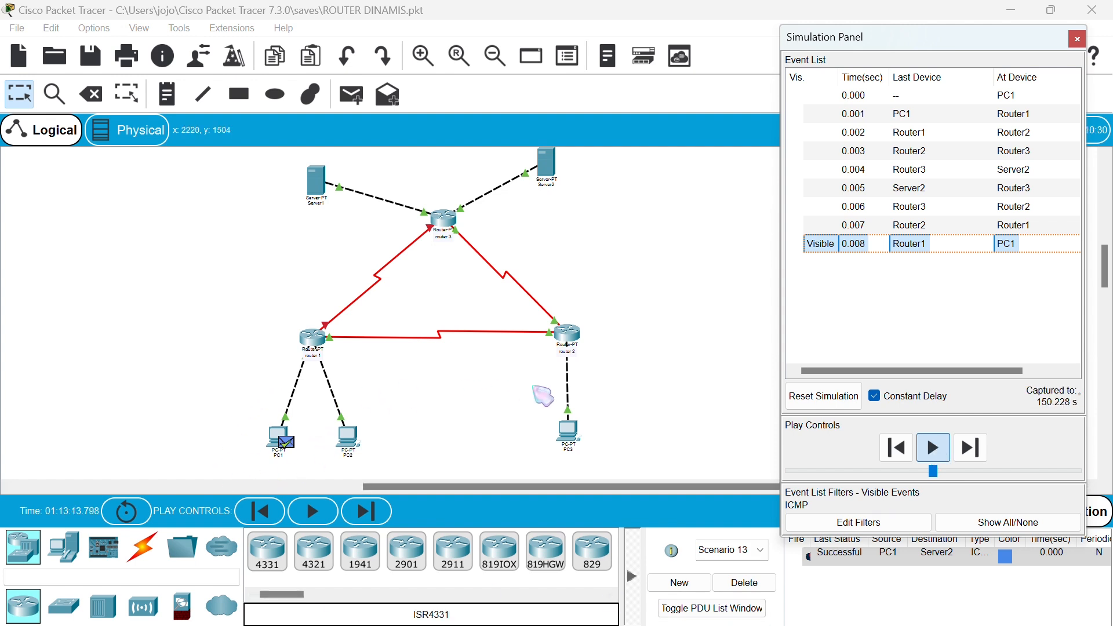
Create a new scenario and play a simple PDU from Server1 to PC1.
click(677, 581)
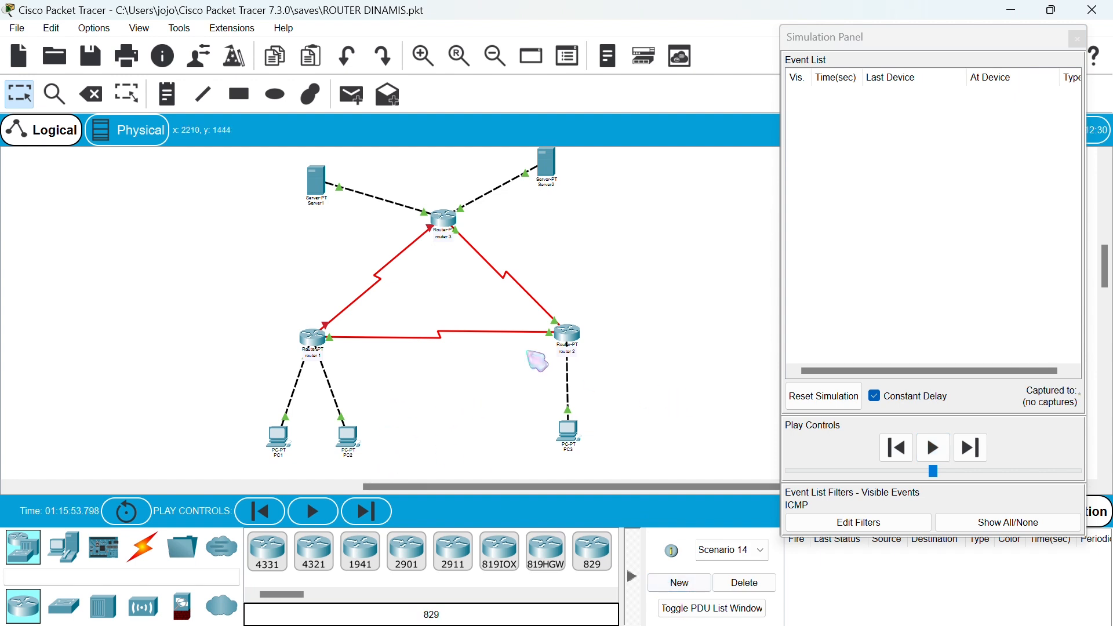
click(352, 94)
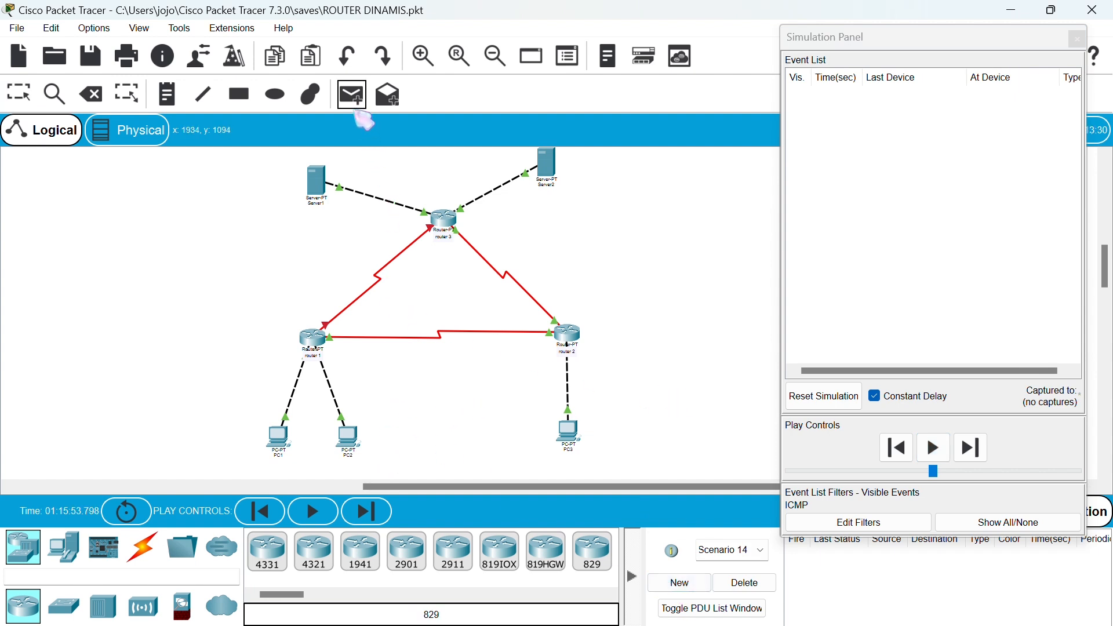
click(317, 183)
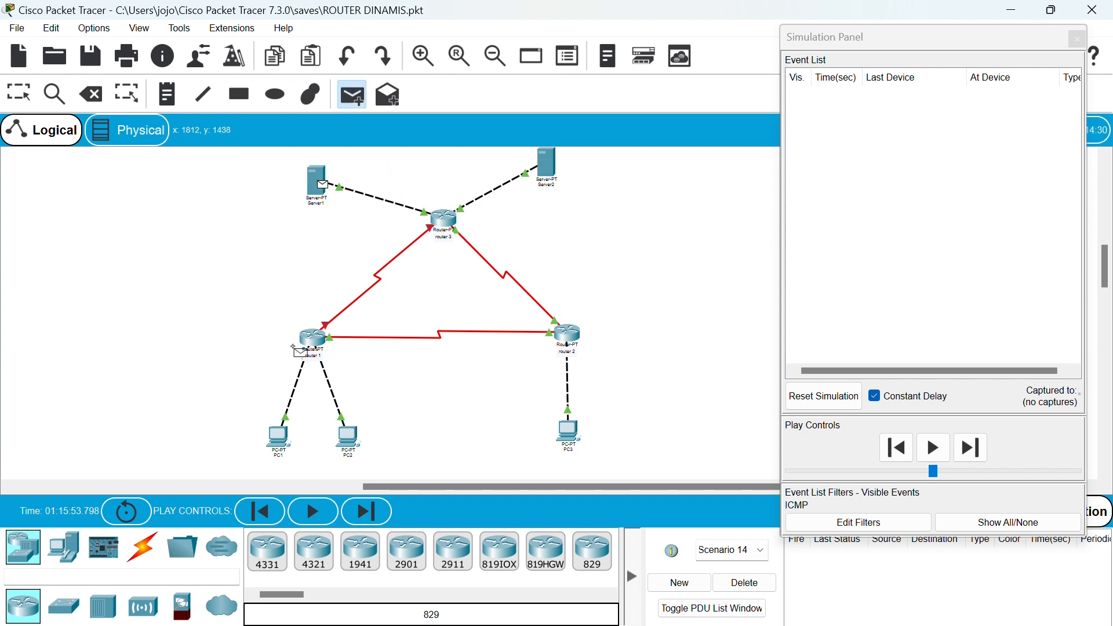
click(285, 430)
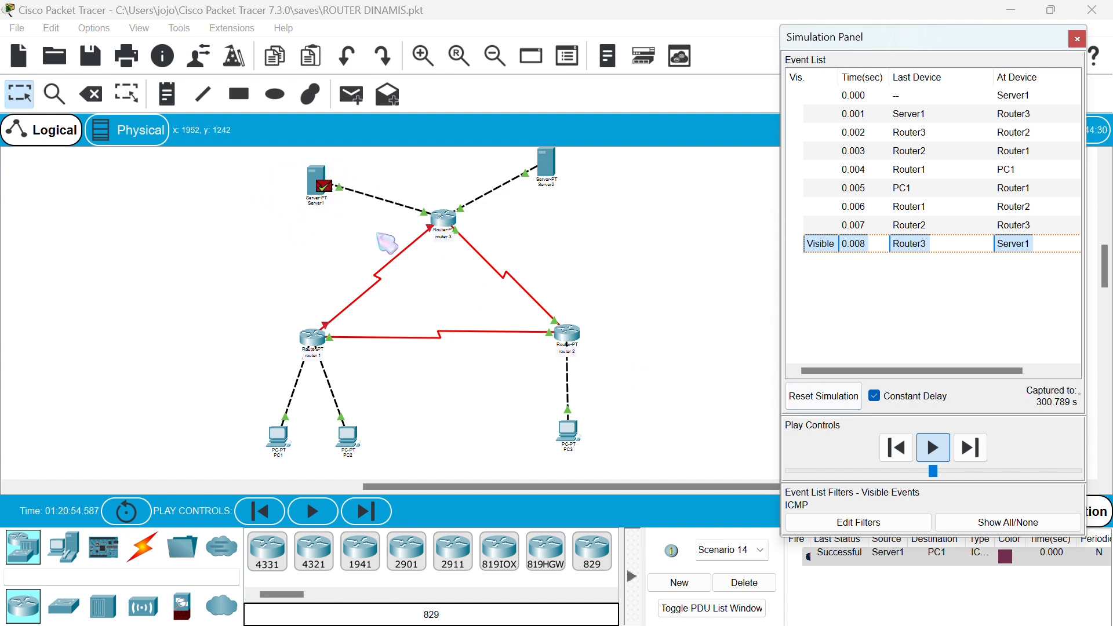
Create another new scenario and play a simple PDU from Server2 to PC1.
click(679, 581)
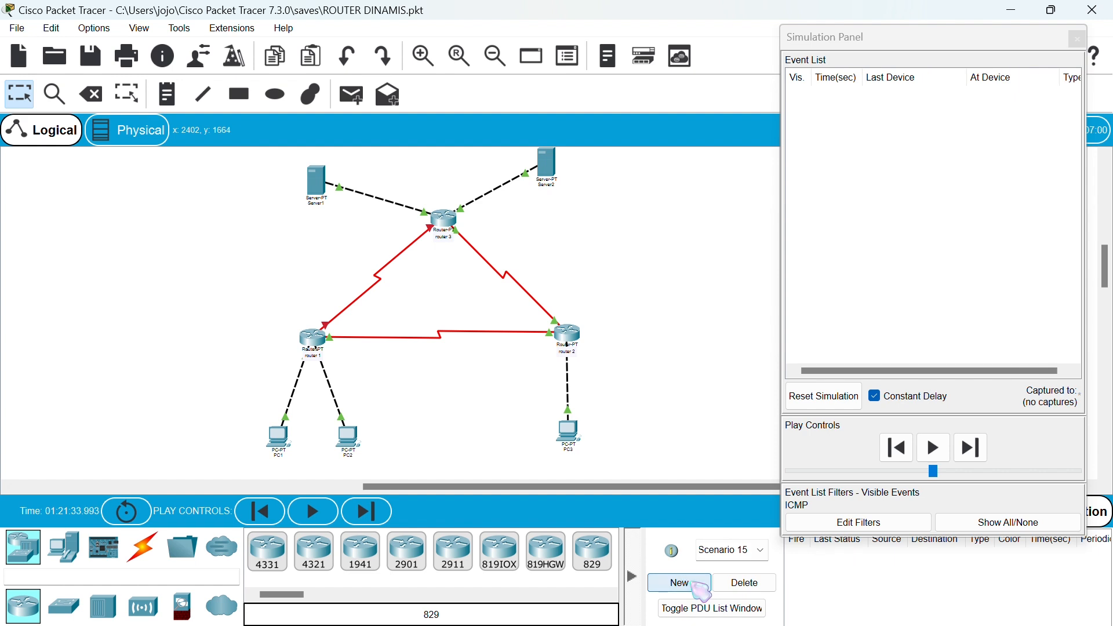
click(351, 94)
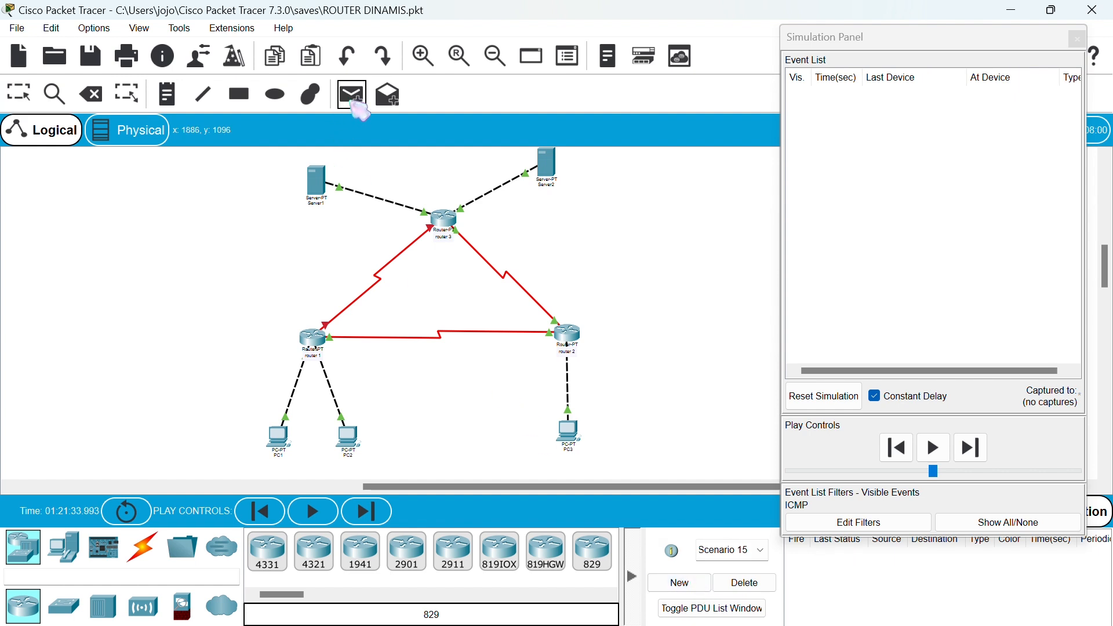
click(549, 169)
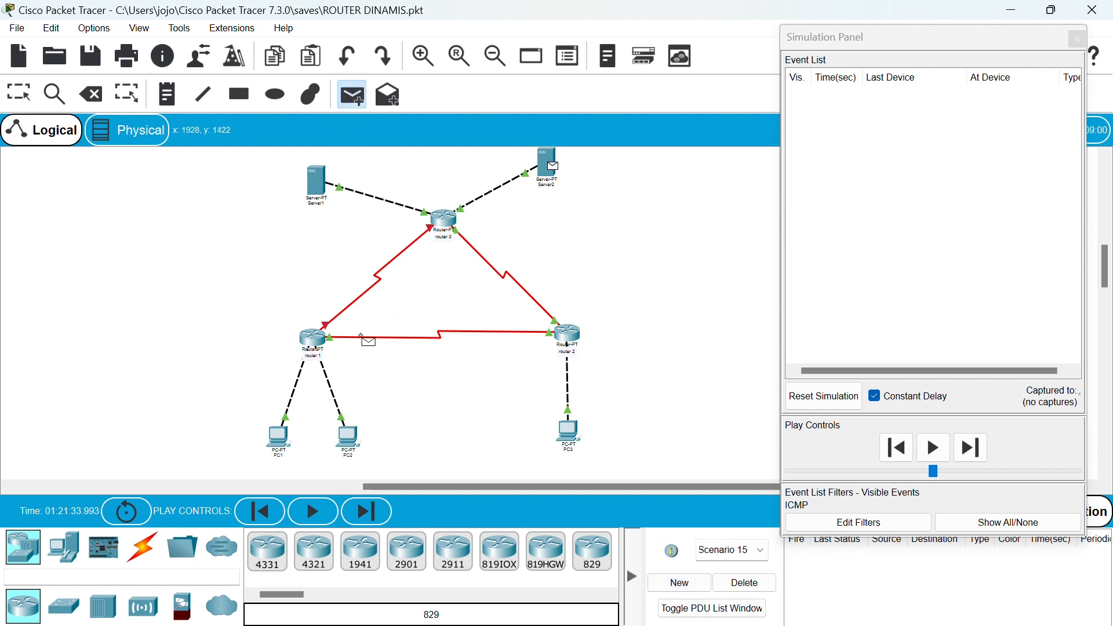
click(277, 441)
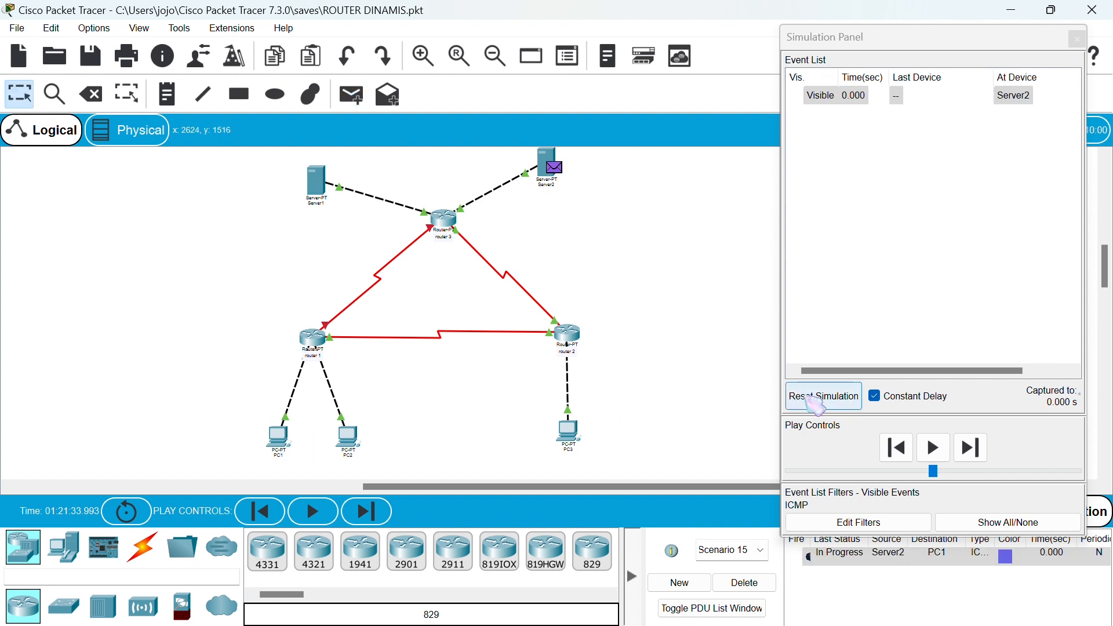
click(934, 457)
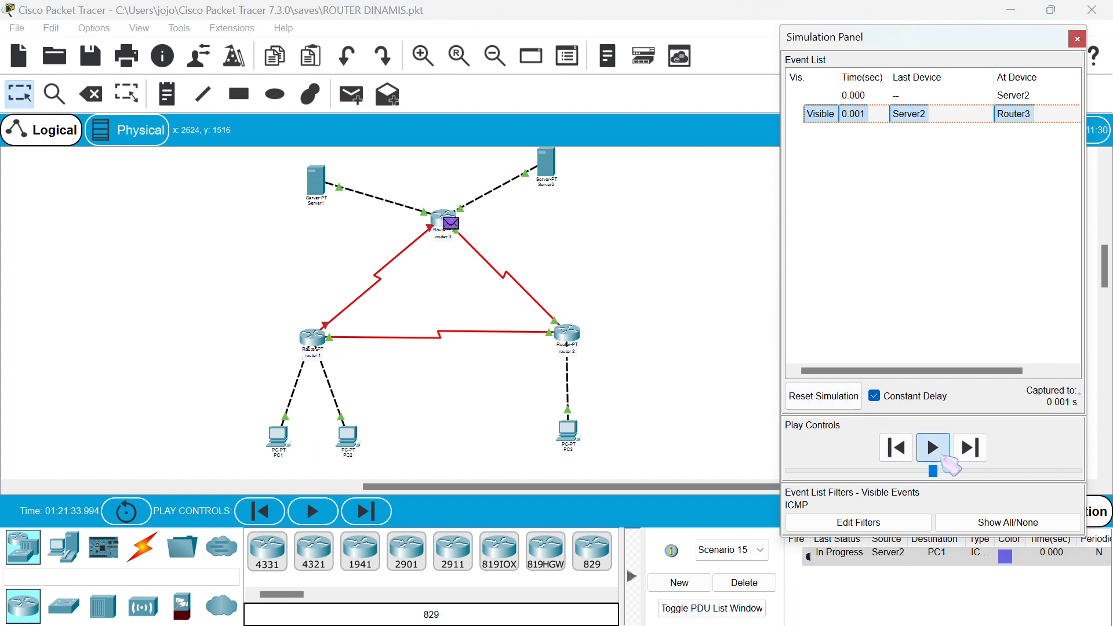